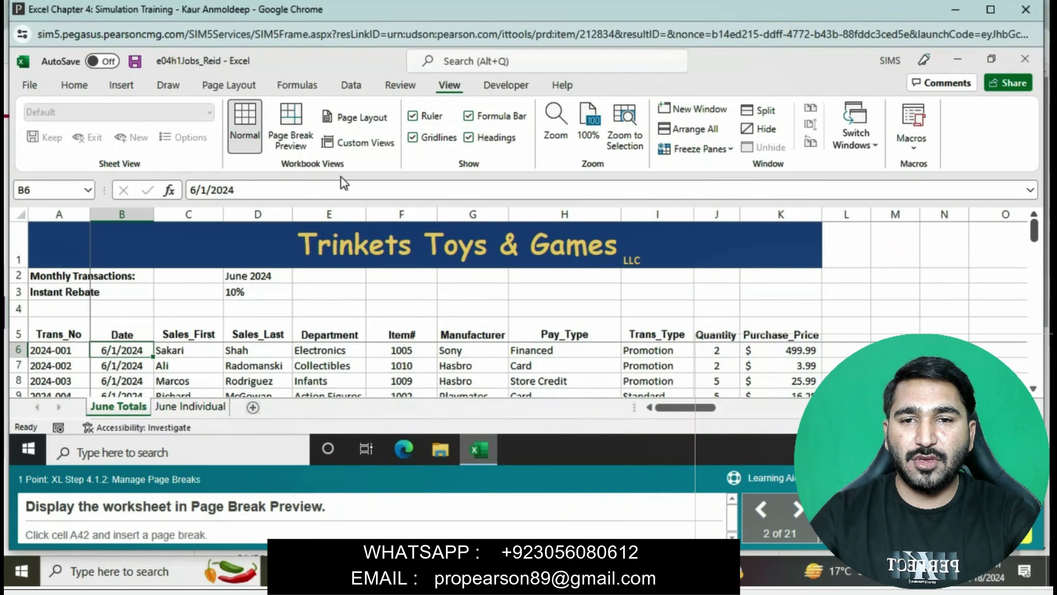
Step: Show the June Totals worksheet in Page Break Preview and insert a page break at cell A42
{"action": "left_click", "coordinate": [305, 132]}
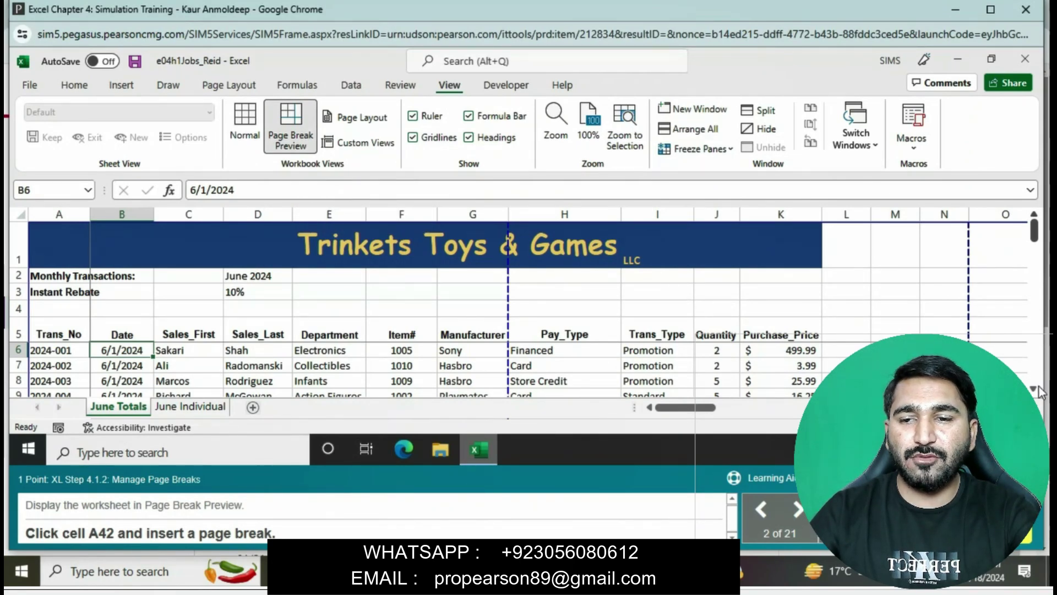
{"action": "scroll", "coordinate": [1038, 387], "scroll_direction": "down", "scroll_amount": 2}
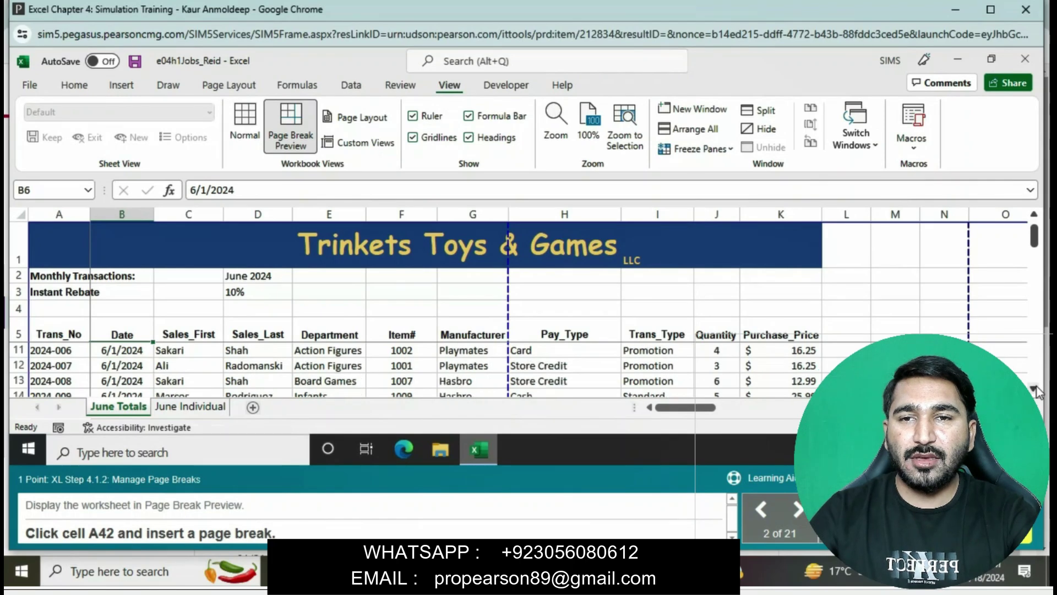
{"action": "left_click", "coordinate": [1034, 388]}
{"action": "left_click", "coordinate": [1034, 388]}
{"action": "left_click", "coordinate": [1034, 388]}
{"action": "left_click", "coordinate": [1034, 388]}
{"action": "left_click", "coordinate": [1034, 389]}
{"action": "left_click", "coordinate": [1034, 388]}
{"action": "left_click", "coordinate": [1034, 388]}
{"action": "left_click", "coordinate": [1034, 388]}
{"action": "left_click", "coordinate": [1034, 388]}
{"action": "left_click", "coordinate": [1034, 388]}
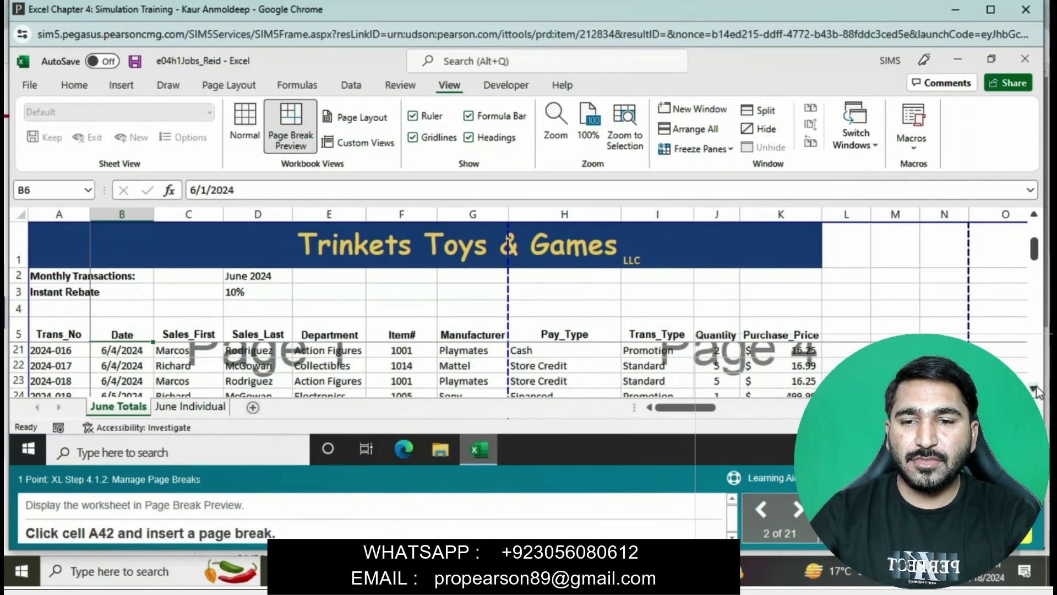
{"action": "left_click", "coordinate": [1034, 389]}
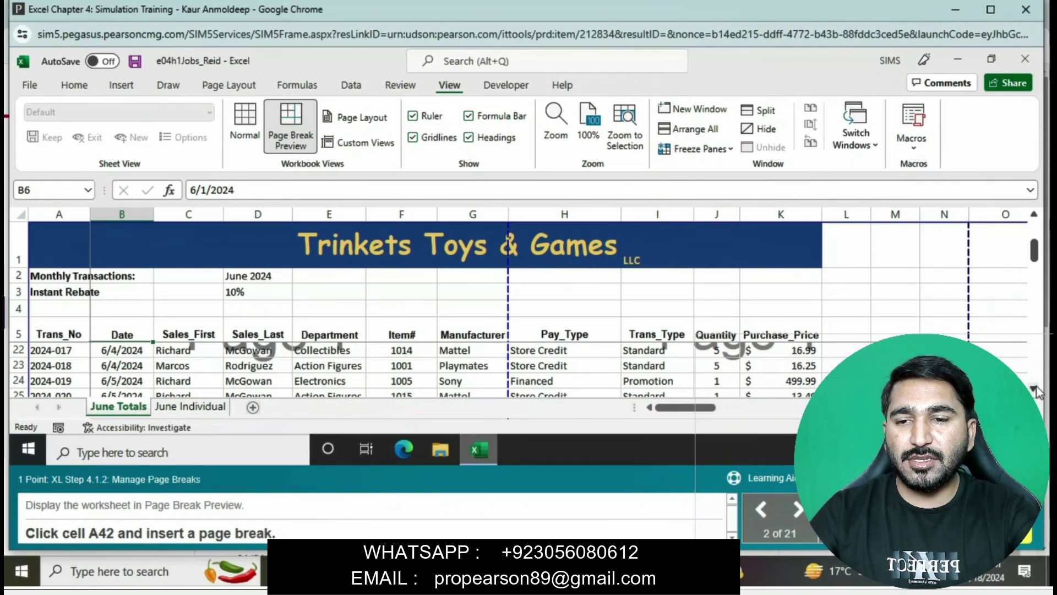
{"action": "left_click", "coordinate": [1034, 388]}
{"action": "left_click", "coordinate": [1034, 388]}
{"action": "left_click", "coordinate": [1033, 388]}
{"action": "left_click", "coordinate": [1034, 388]}
{"action": "left_click", "coordinate": [1034, 388]}
{"action": "left_click", "coordinate": [1033, 388]}
{"action": "left_click", "coordinate": [1034, 388]}
{"action": "left_click", "coordinate": [1034, 389]}
{"action": "left_click", "coordinate": [1034, 388]}
{"action": "left_click", "coordinate": [1034, 389]}
{"action": "left_click", "coordinate": [1034, 388]}
{"action": "left_click", "coordinate": [1034, 389]}
{"action": "left_click", "coordinate": [1033, 388]}
{"action": "left_click", "coordinate": [1034, 388]}
{"action": "left_click", "coordinate": [1034, 388]}
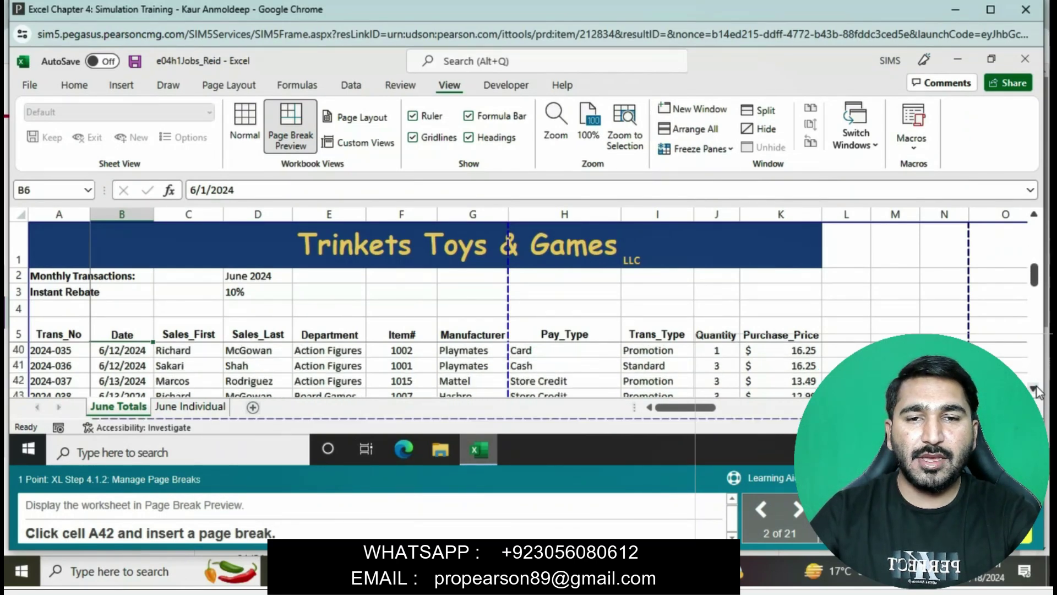
{"action": "left_click", "coordinate": [1034, 388]}
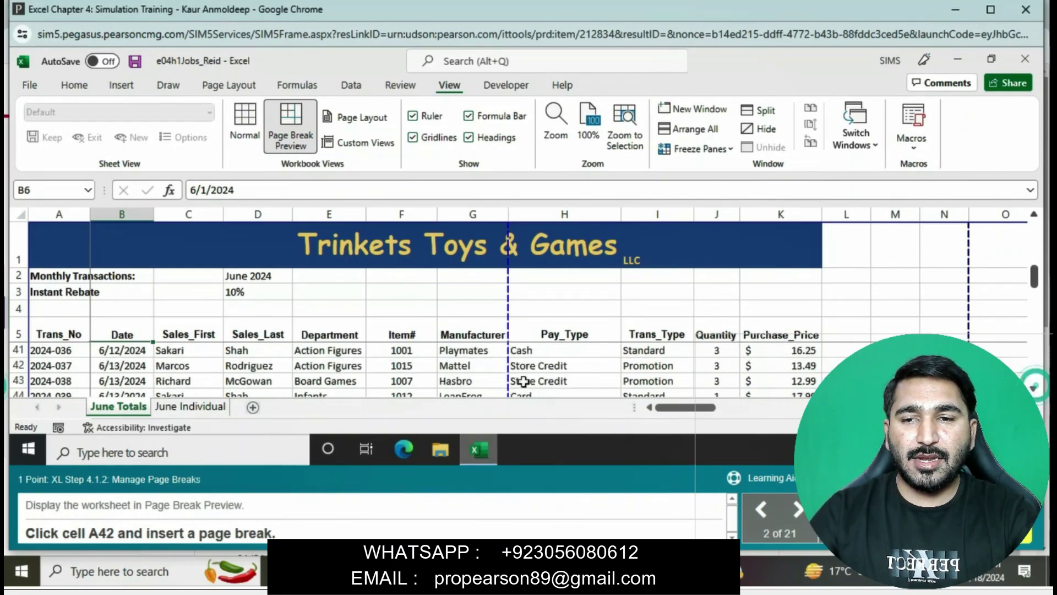
{"action": "left_click", "coordinate": [59, 370]}
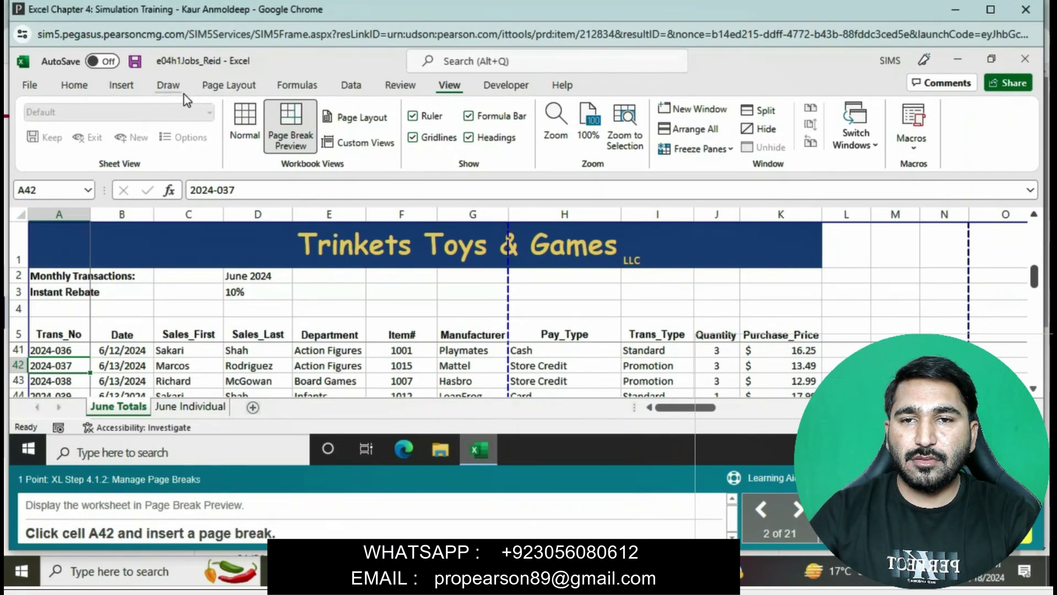
{"action": "left_click", "coordinate": [215, 88]}
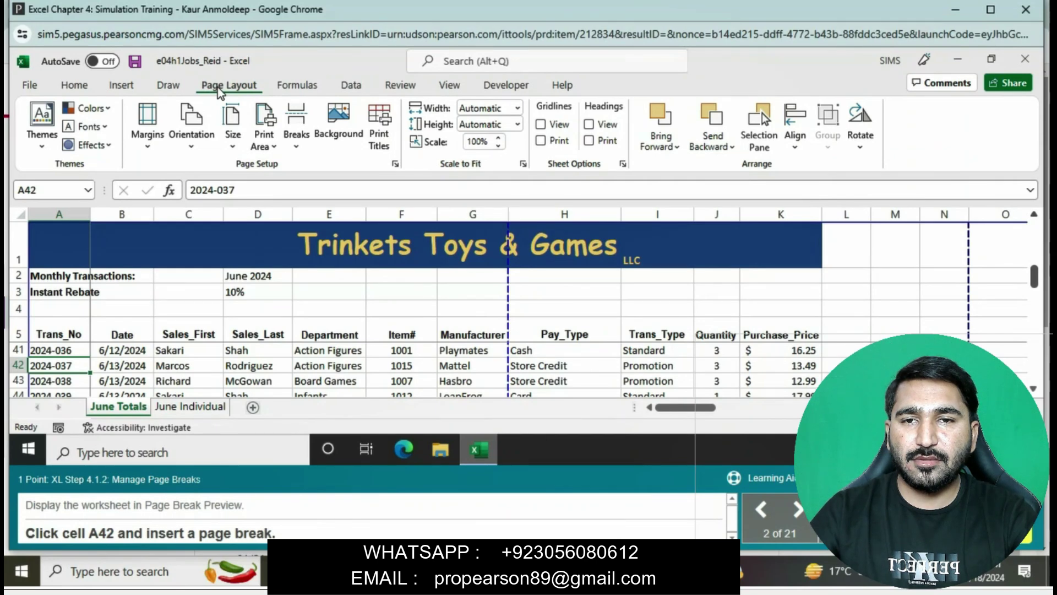
{"action": "left_click", "coordinate": [296, 135]}
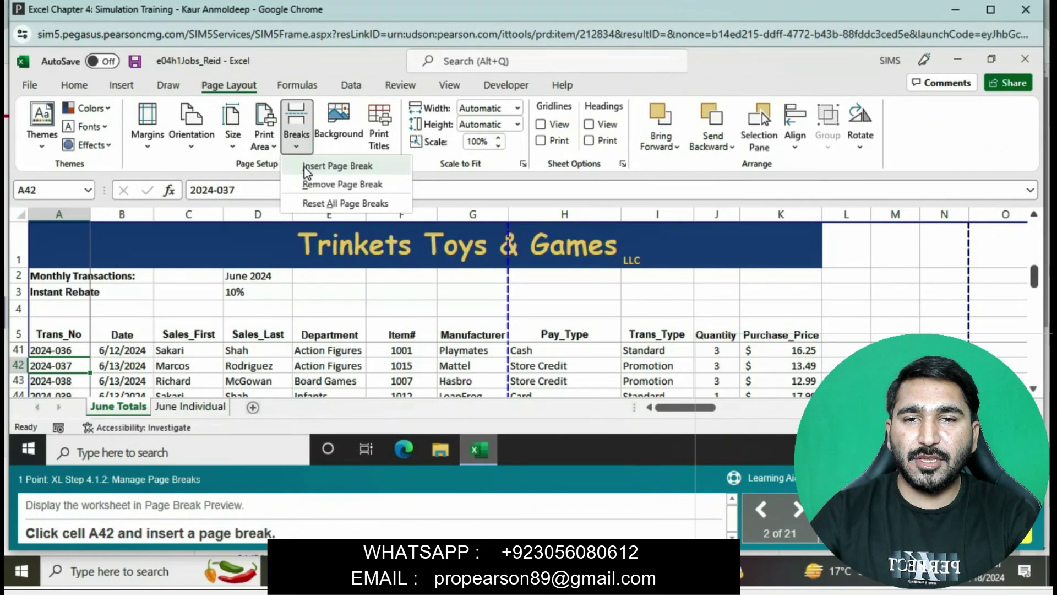
{"action": "left_click", "coordinate": [302, 166]}
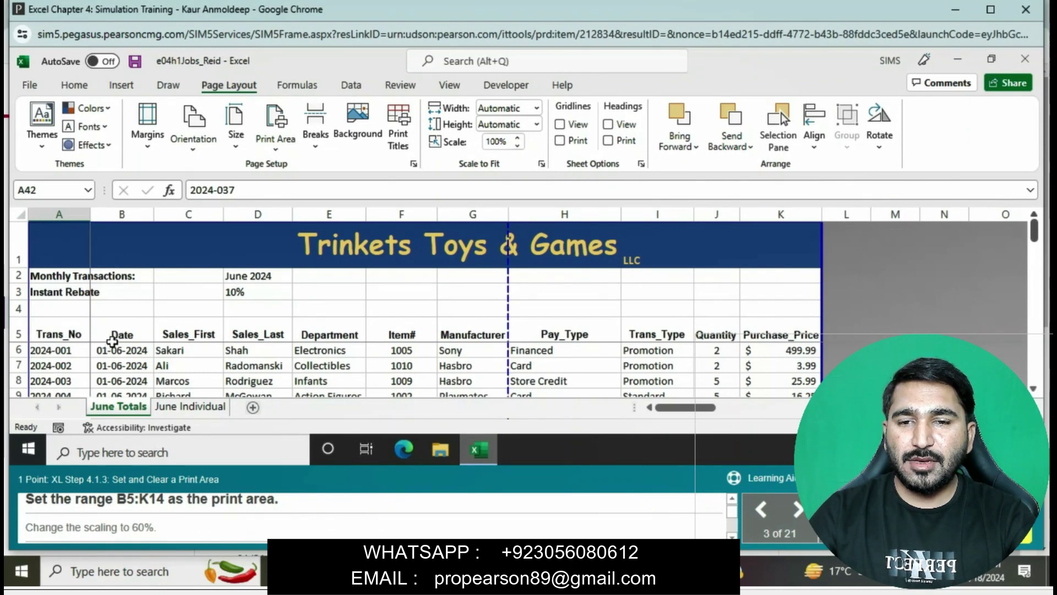
Step: Set the range B5:K14 as the print area of the June Totals sheet
{"action": "left_click_drag", "start_coordinate": [111, 334], "coordinate": [766, 352]}
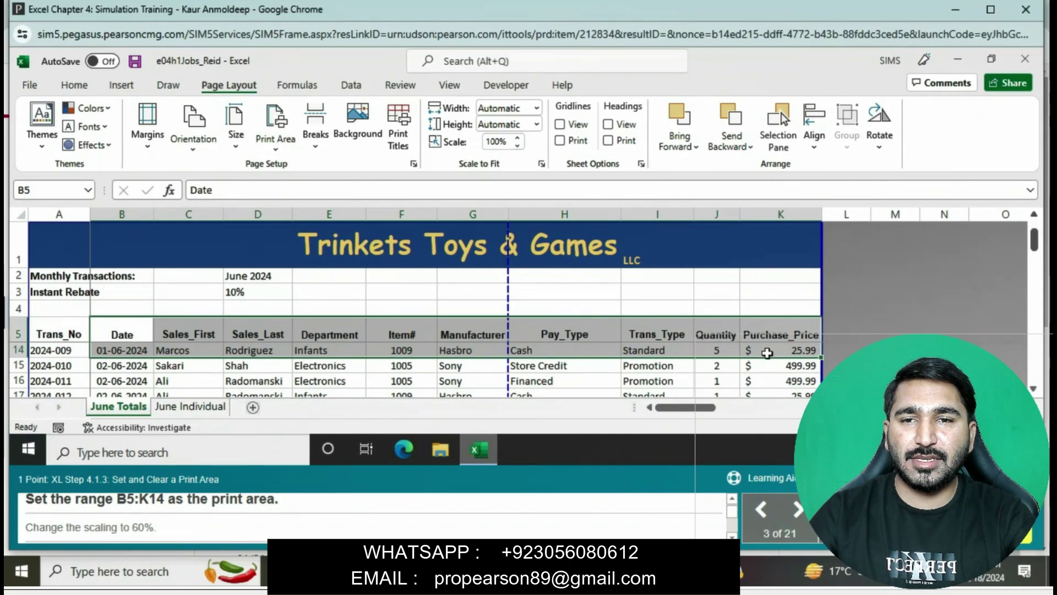
{"action": "left_click", "coordinate": [272, 154]}
{"action": "left_click", "coordinate": [289, 166]}
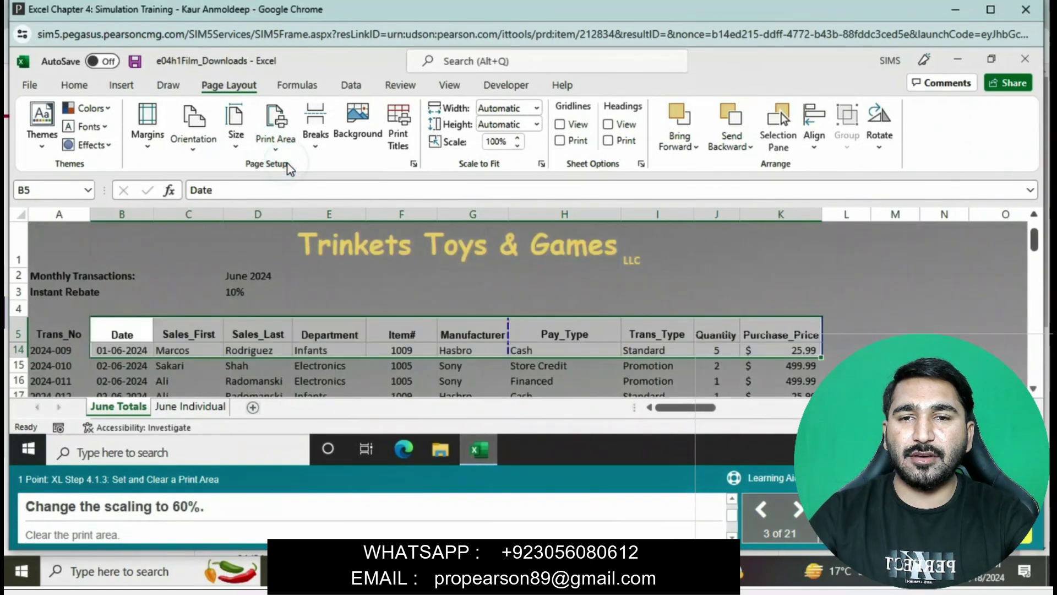
Step: Reduce the print scaling of the June Totals sheet to 60%
{"action": "left_click", "coordinate": [517, 146]}
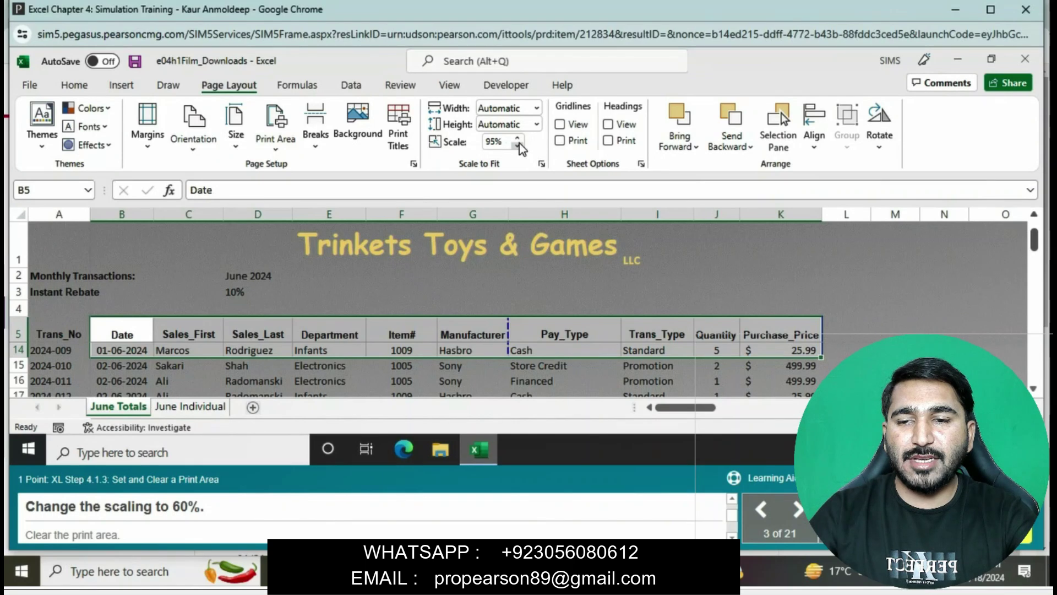
{"action": "left_click", "coordinate": [518, 146]}
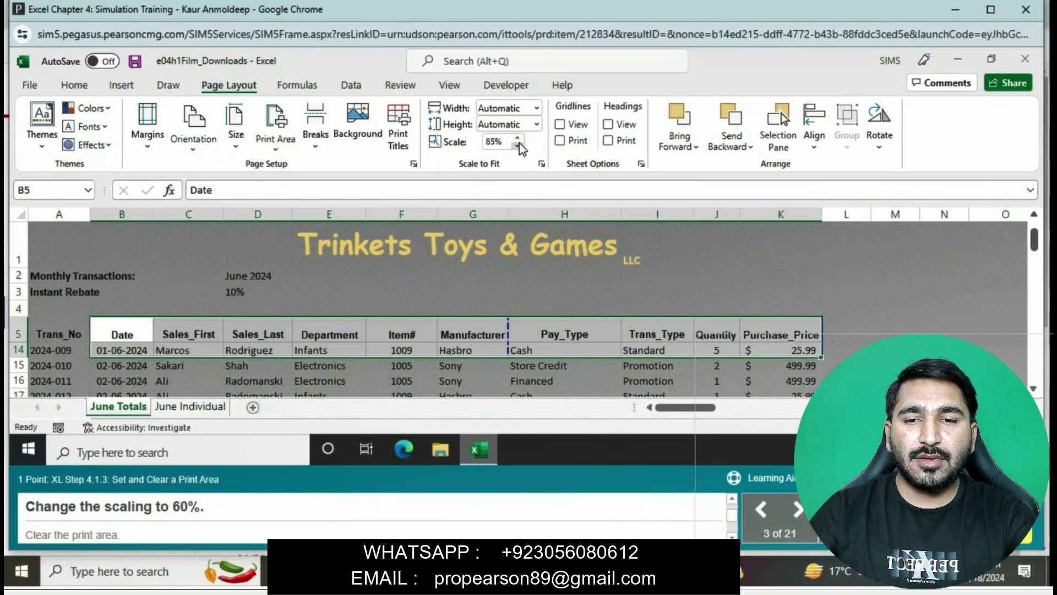
{"action": "left_click", "coordinate": [518, 146]}
{"action": "left_click", "coordinate": [518, 146]}
{"action": "left_click", "coordinate": [518, 145]}
{"action": "left_click", "coordinate": [518, 146]}
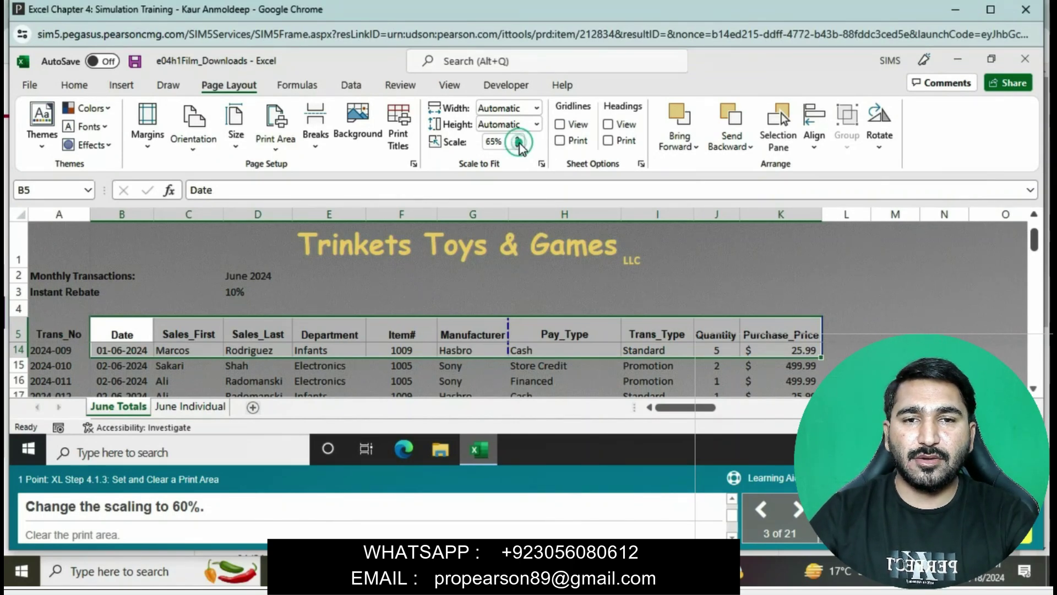
{"action": "left_click", "coordinate": [518, 146]}
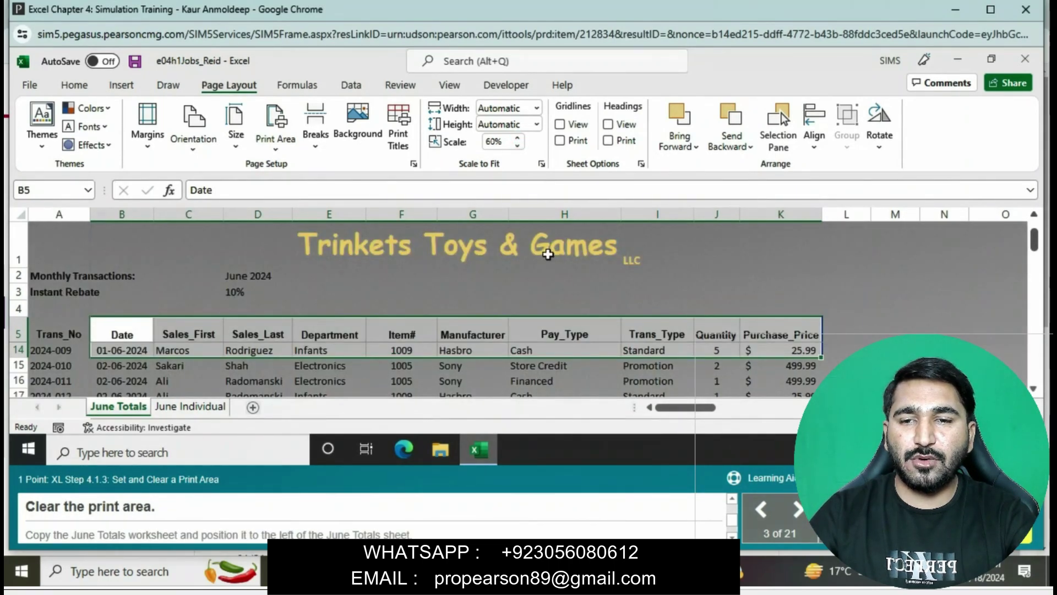
Step: Clear the print area of the June Totals sheet
{"action": "left_click", "coordinate": [320, 147]}
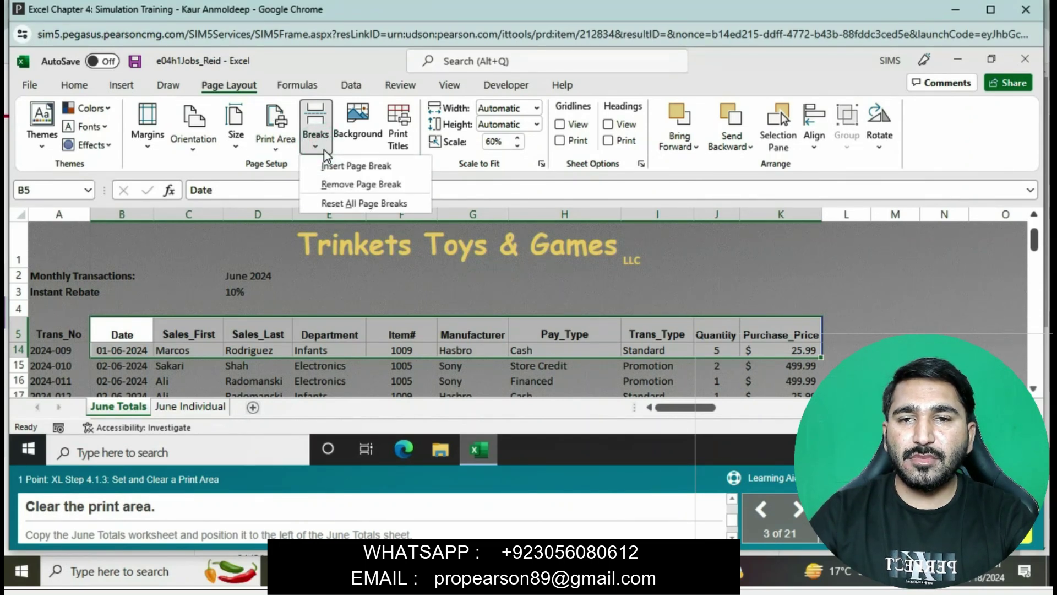
{"action": "left_click", "coordinate": [286, 148]}
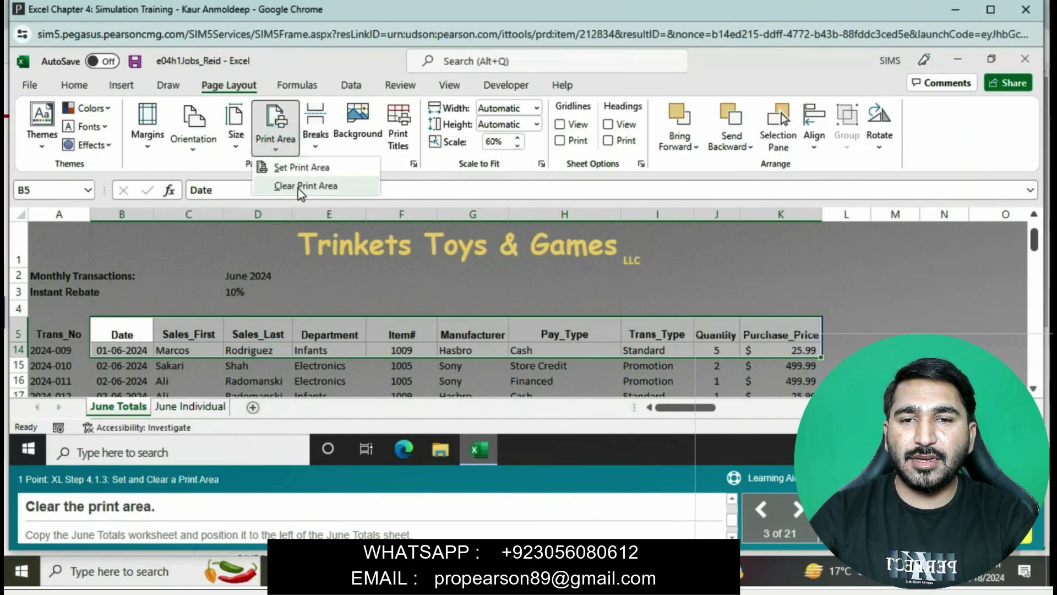
{"action": "left_click", "coordinate": [299, 188]}
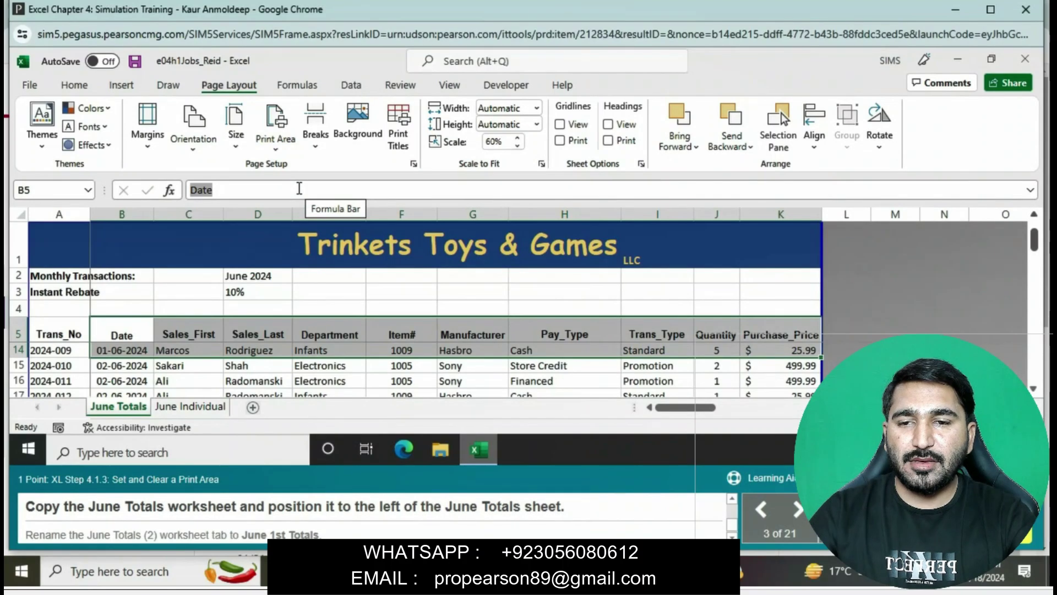
Step: Create a copy of the June Totals worksheet in the same workbook, placed before the June Totals sheet
{"action": "left_click", "coordinate": [133, 395]}
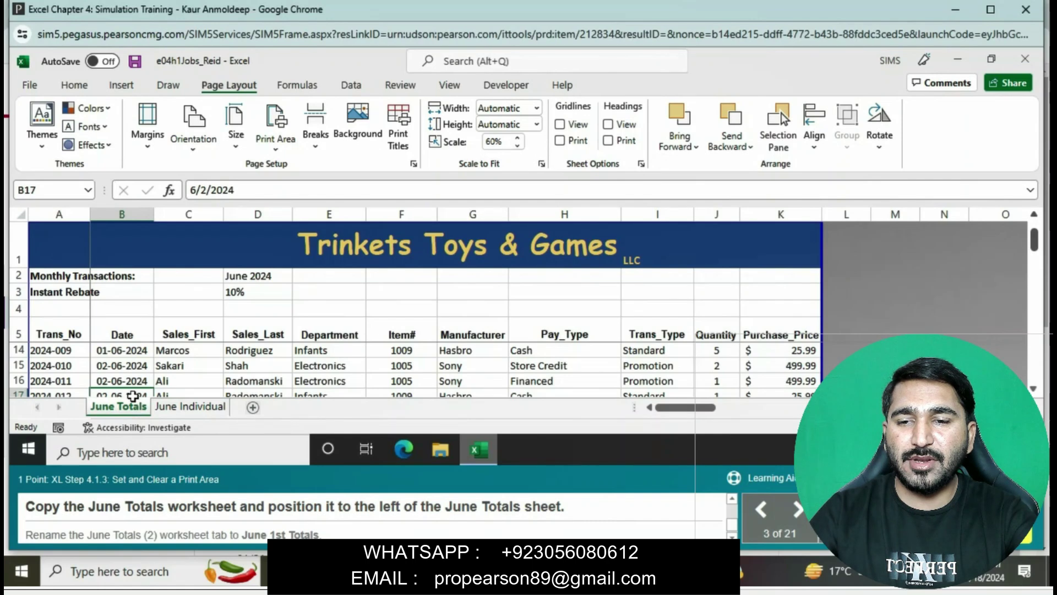
{"action": "right_click", "coordinate": [133, 396]}
{"action": "left_click", "coordinate": [125, 405]}
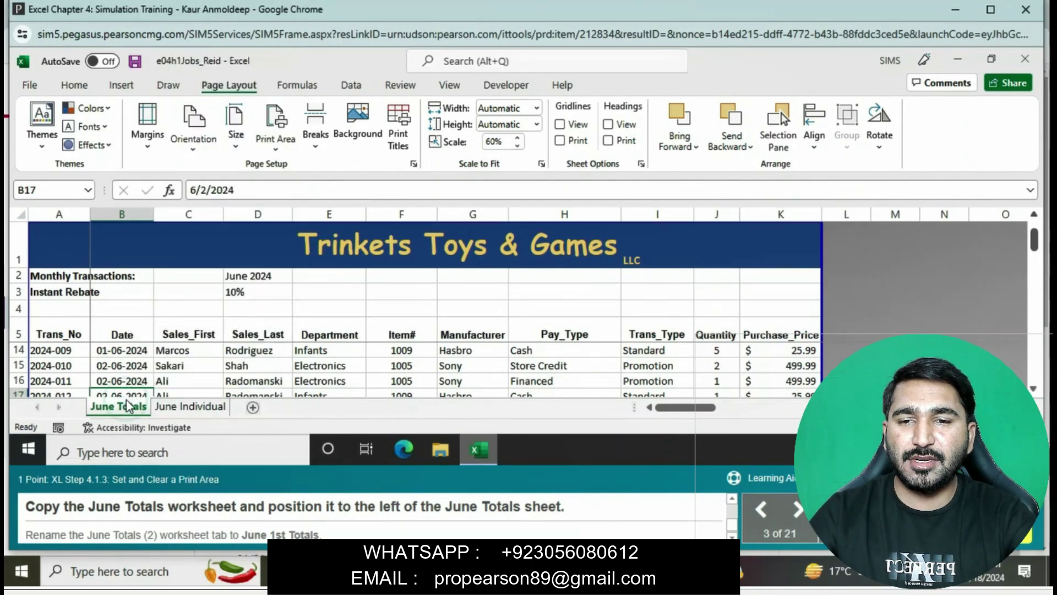
{"action": "right_click", "coordinate": [126, 405]}
{"action": "left_click", "coordinate": [187, 271]}
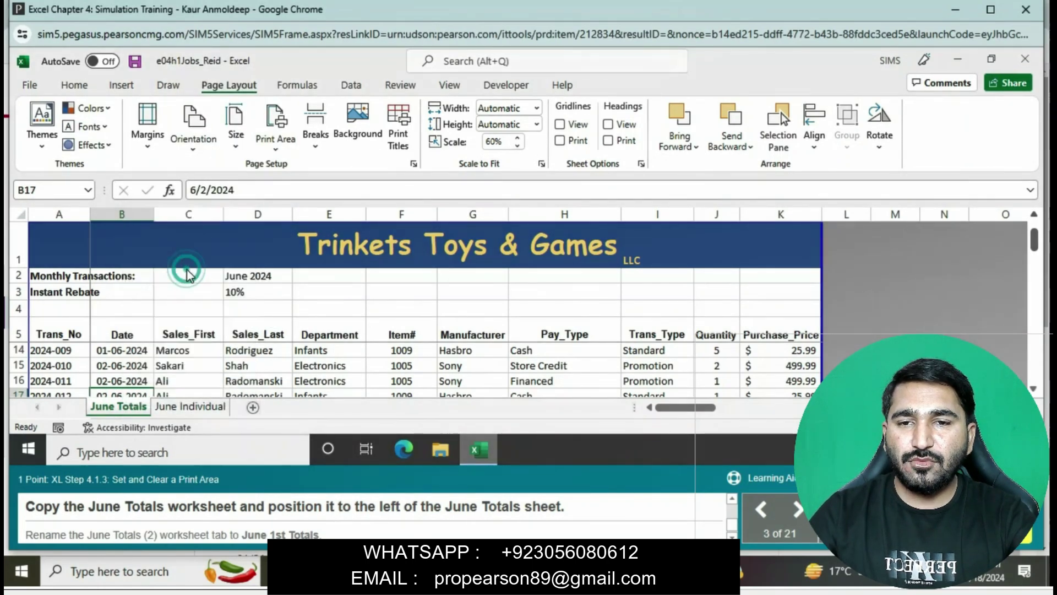
{"action": "left_click", "coordinate": [420, 309]}
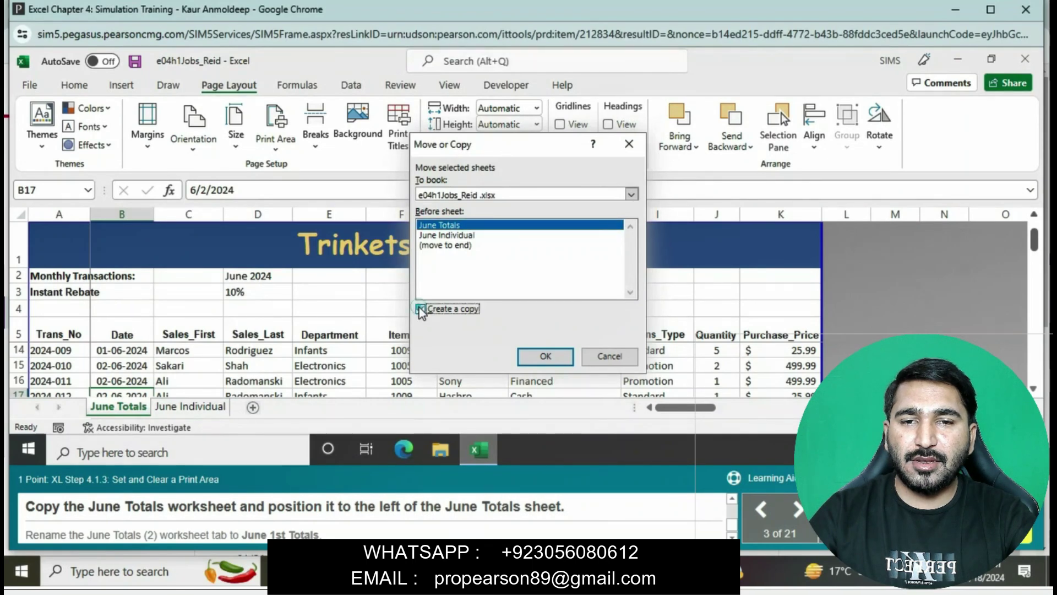
{"action": "left_click", "coordinate": [542, 358]}
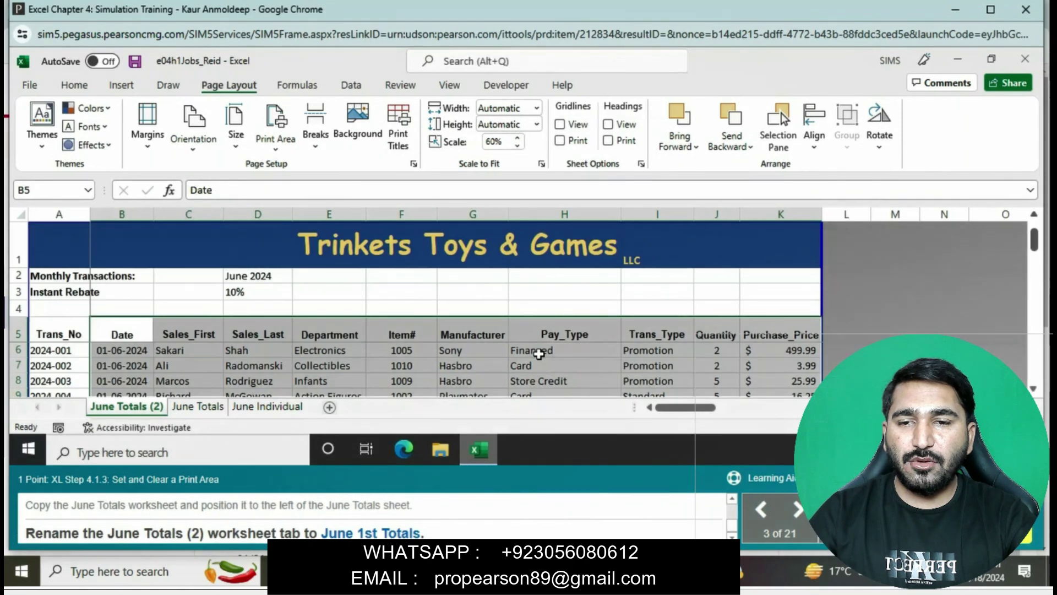
Step: Rename the June Totals (2) worksheet as June 1st Totals
{"action": "right_click", "coordinate": [164, 411]}
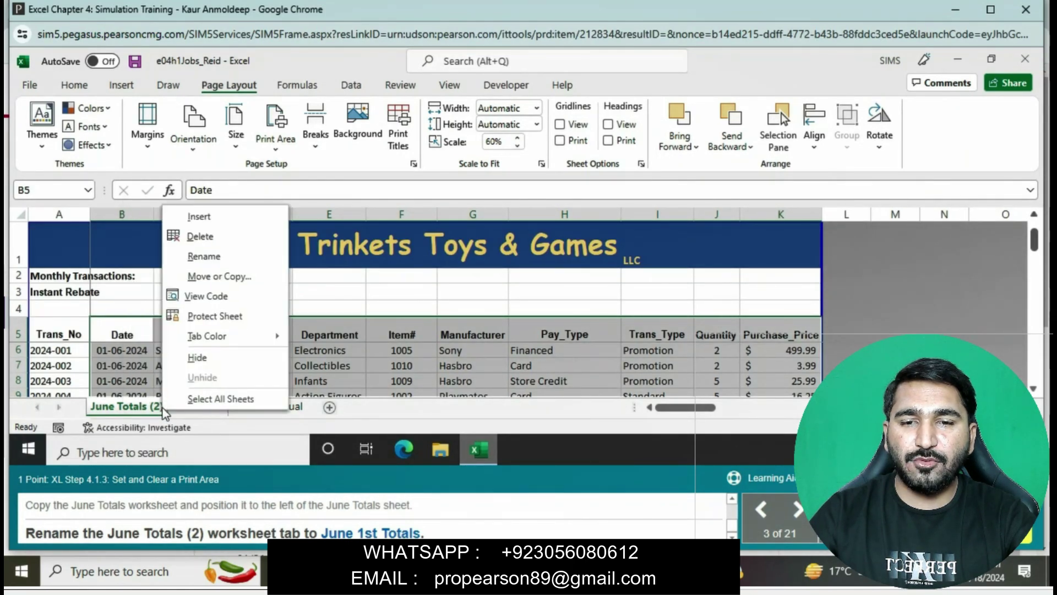
{"action": "left_click", "coordinate": [204, 257]}
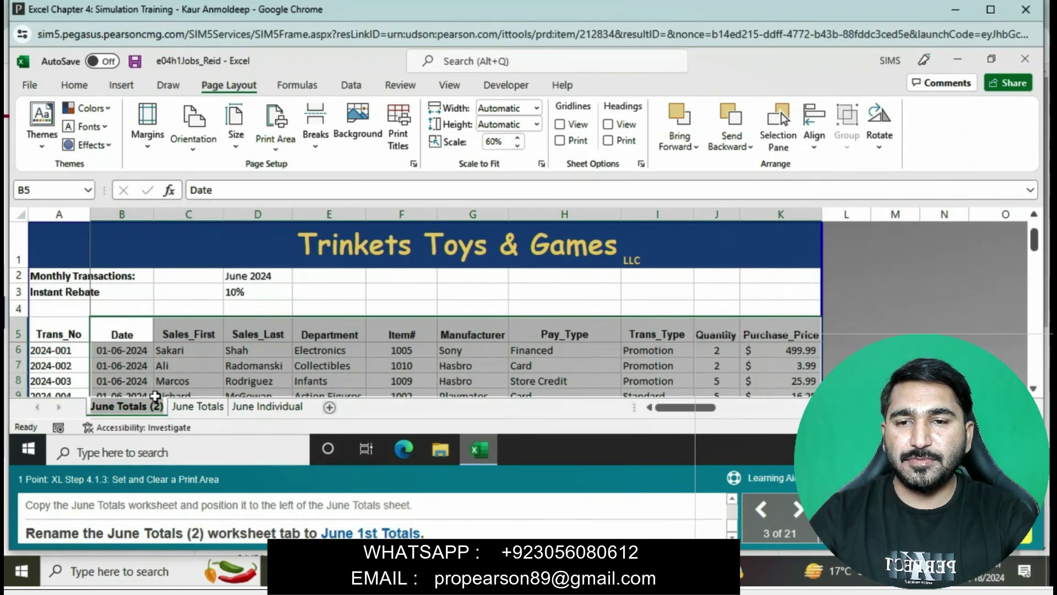
{"action": "type", "text": "J"}
{"action": "type", "text": "une"}
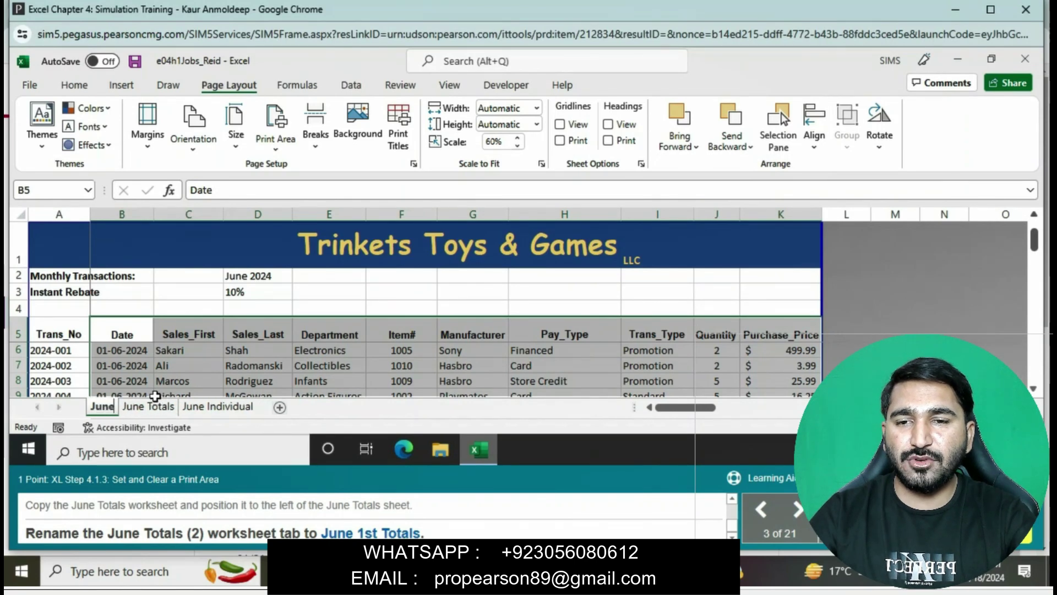
{"action": "type", "text": " 1st"}
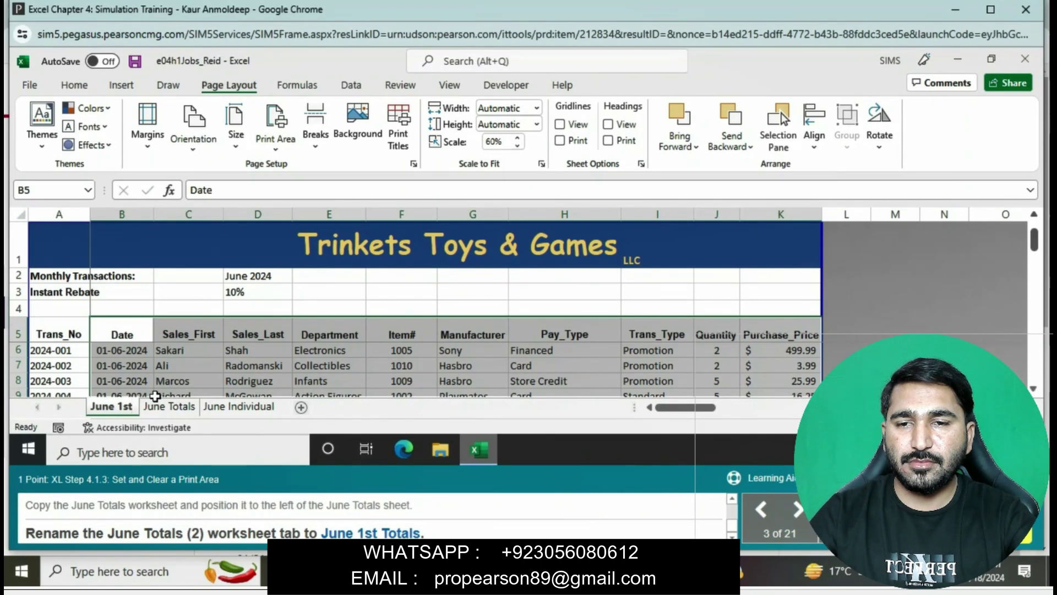
{"action": "type", "text": " To"}
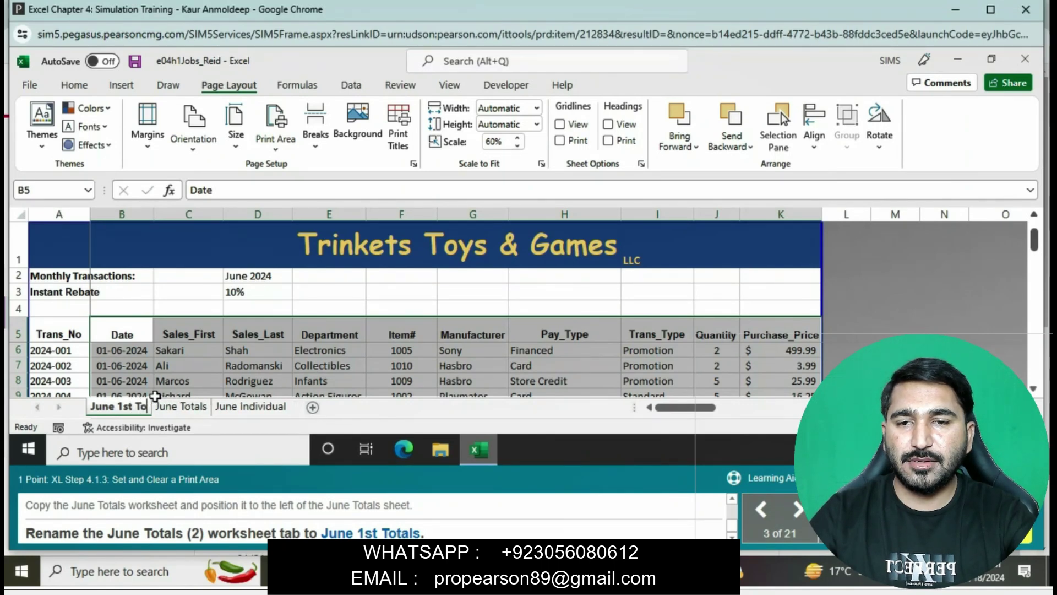
{"action": "type", "text": "tals"}
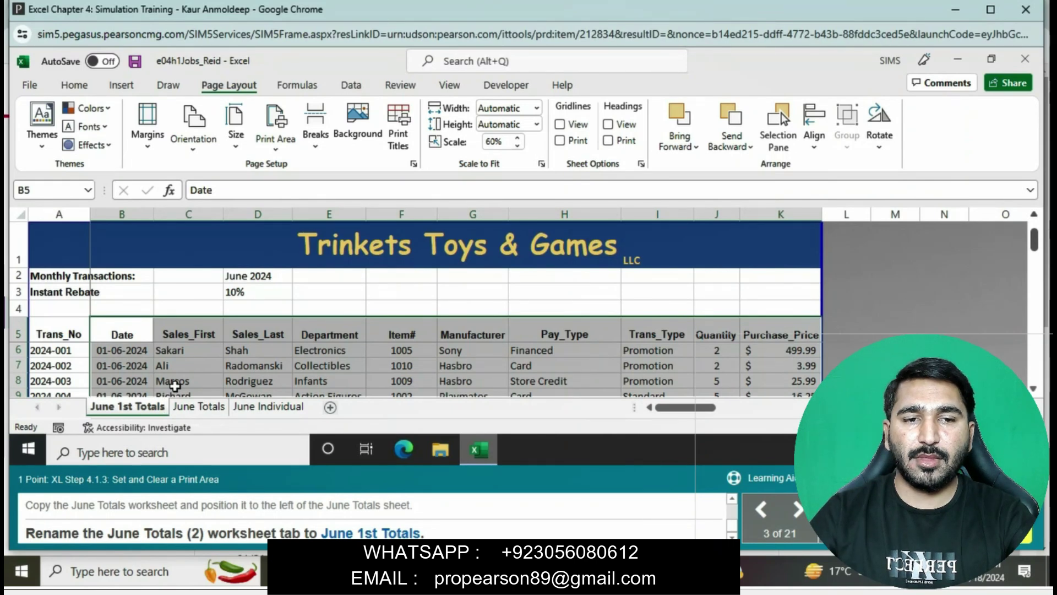
{"action": "key", "text": "Return"}
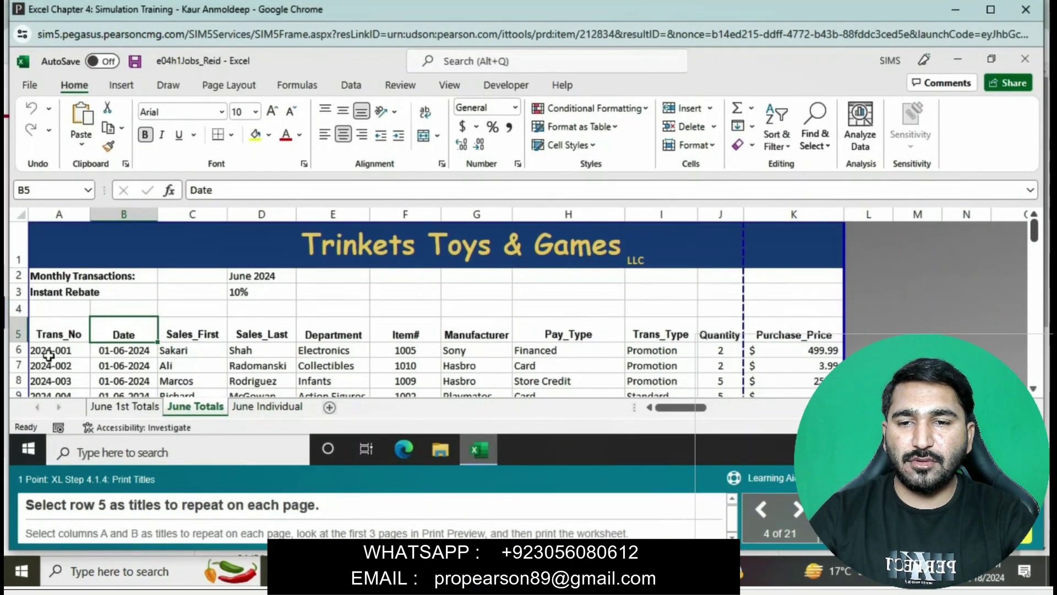
Step: Set row 5 of the June Totals sheet as the title row to repeat at the top of each printed page
{"action": "left_click", "coordinate": [19, 334]}
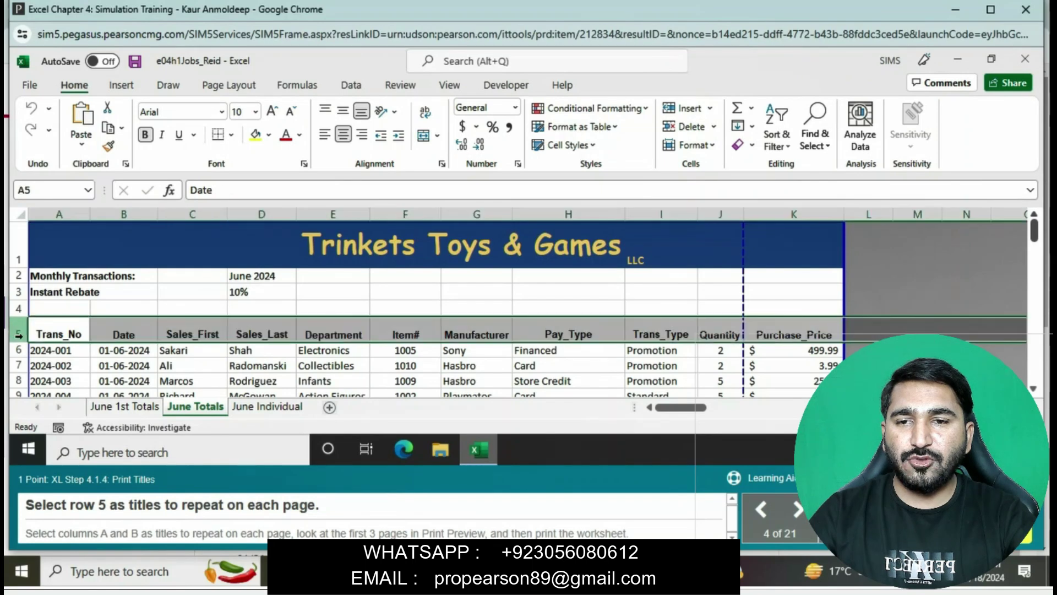
{"action": "left_click", "coordinate": [251, 84]}
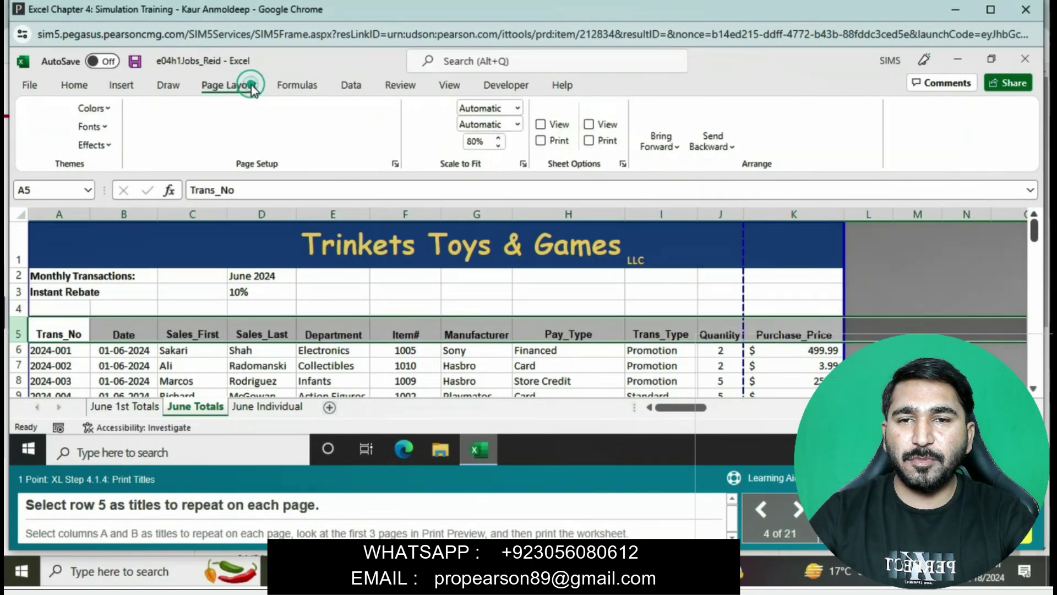
{"action": "left_click", "coordinate": [396, 164]}
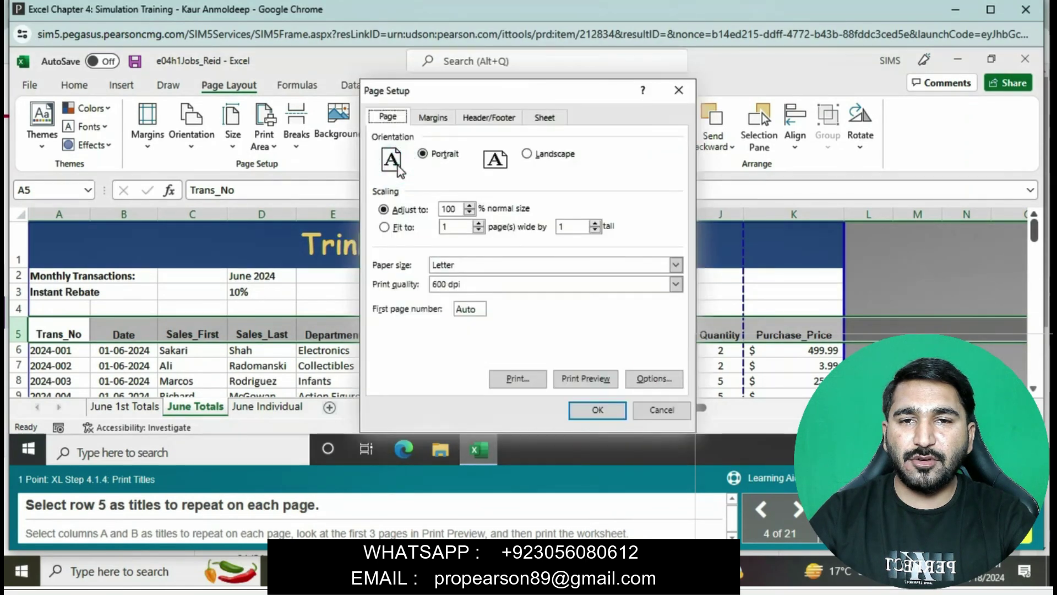
{"action": "left_click", "coordinate": [544, 117]}
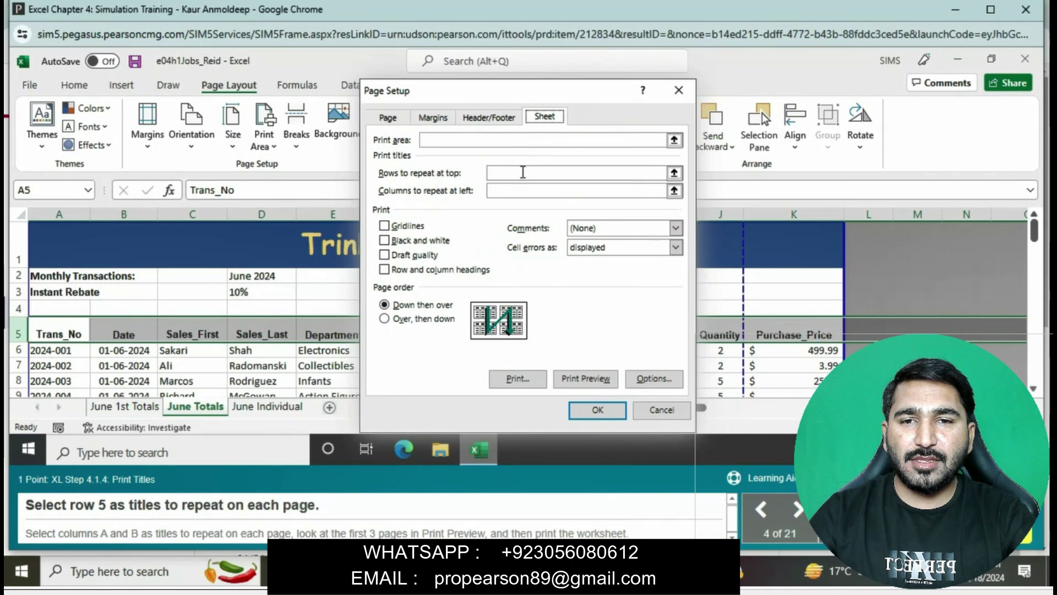
{"action": "left_click", "coordinate": [522, 173]}
{"action": "left_click", "coordinate": [14, 334]}
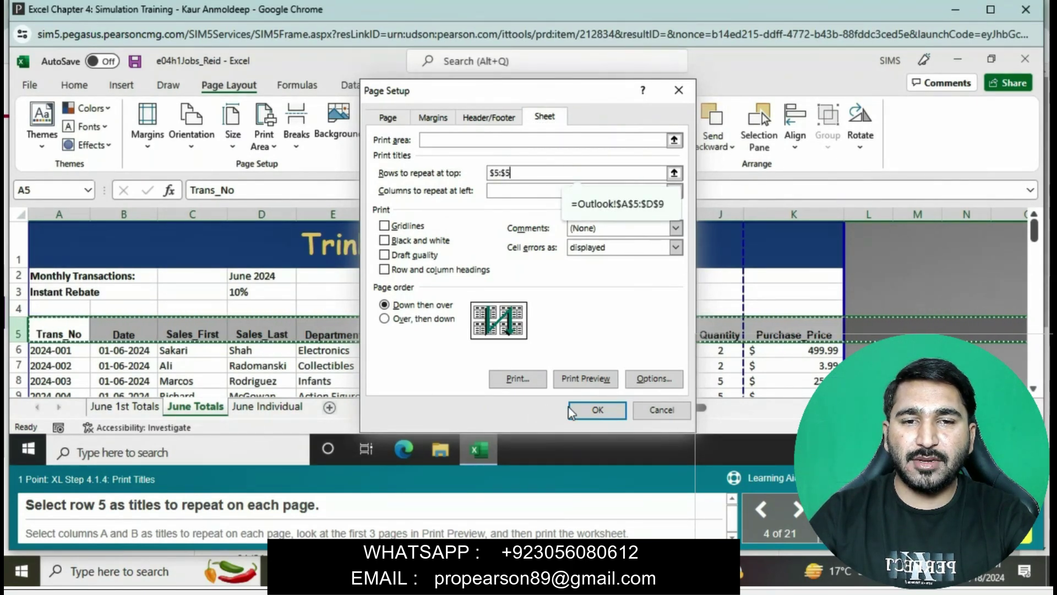
{"action": "left_click", "coordinate": [590, 413]}
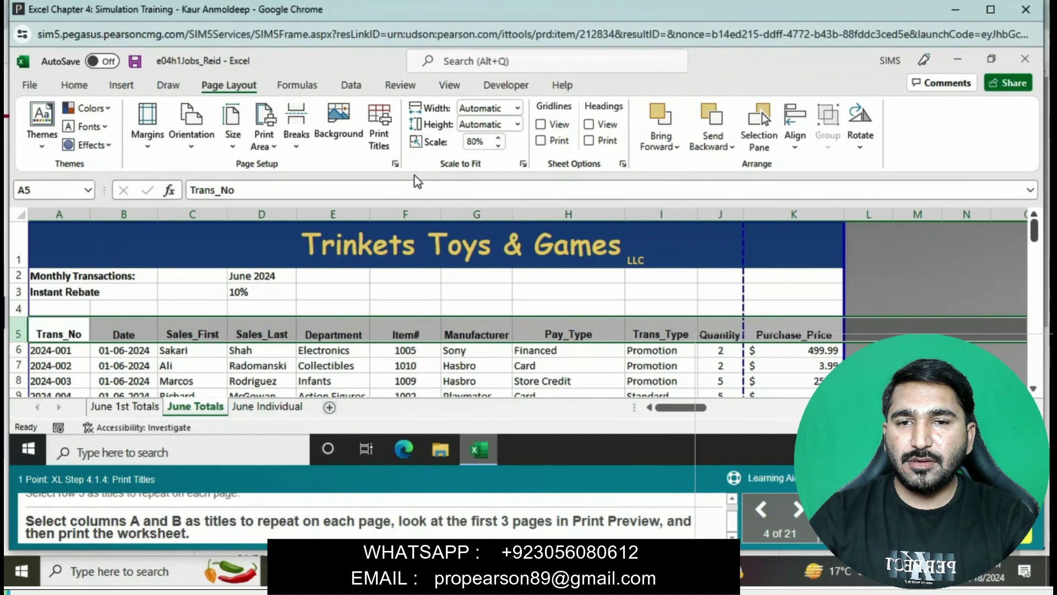
Step: Set columns A and B as the title columns to repeat at the left of each printed page
{"action": "left_click", "coordinate": [395, 165]}
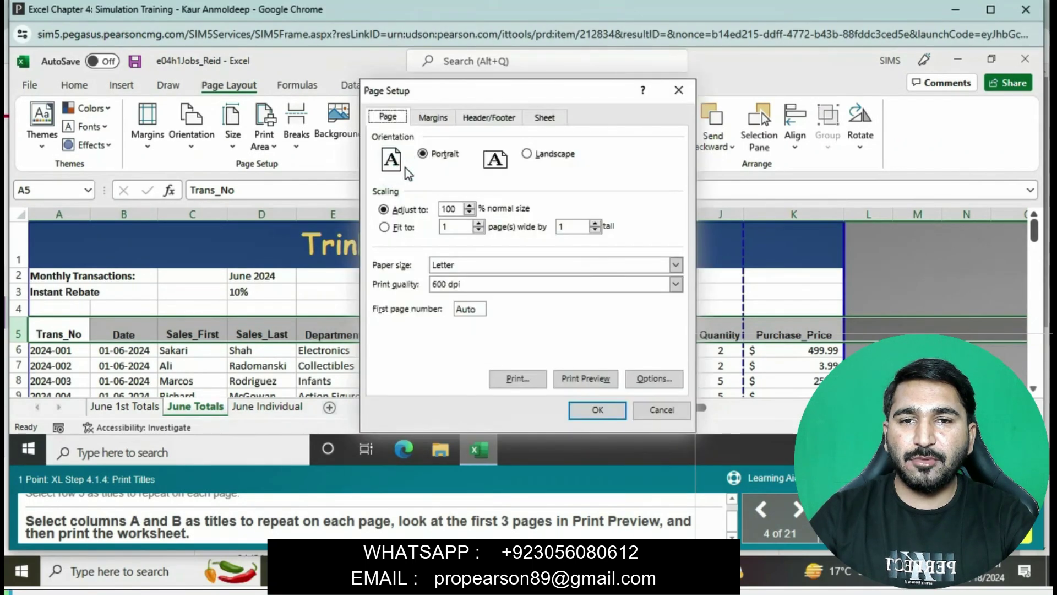
{"action": "left_click", "coordinate": [544, 117]}
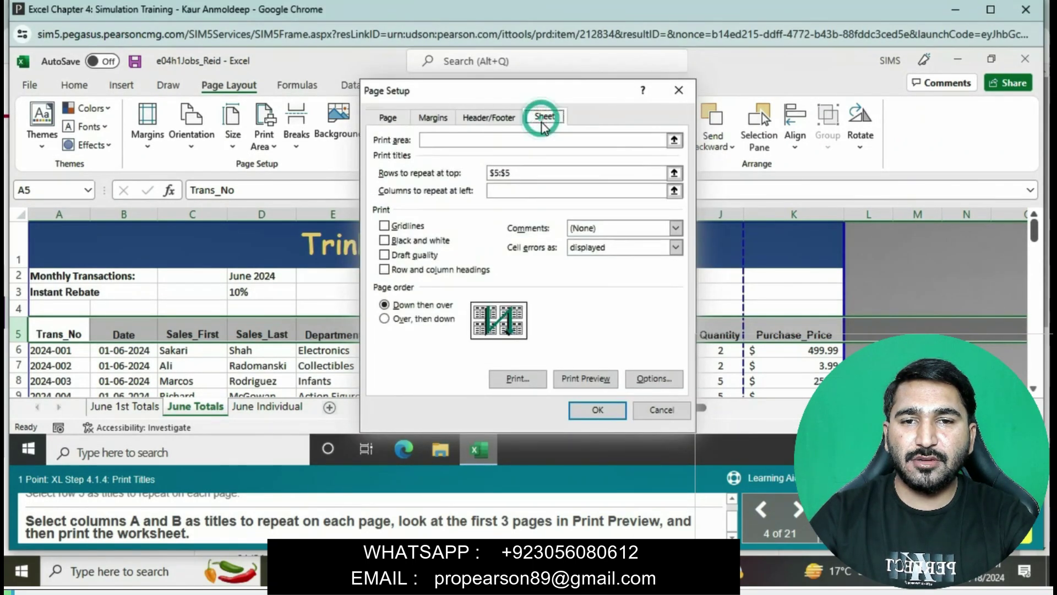
{"action": "left_click", "coordinate": [526, 190]}
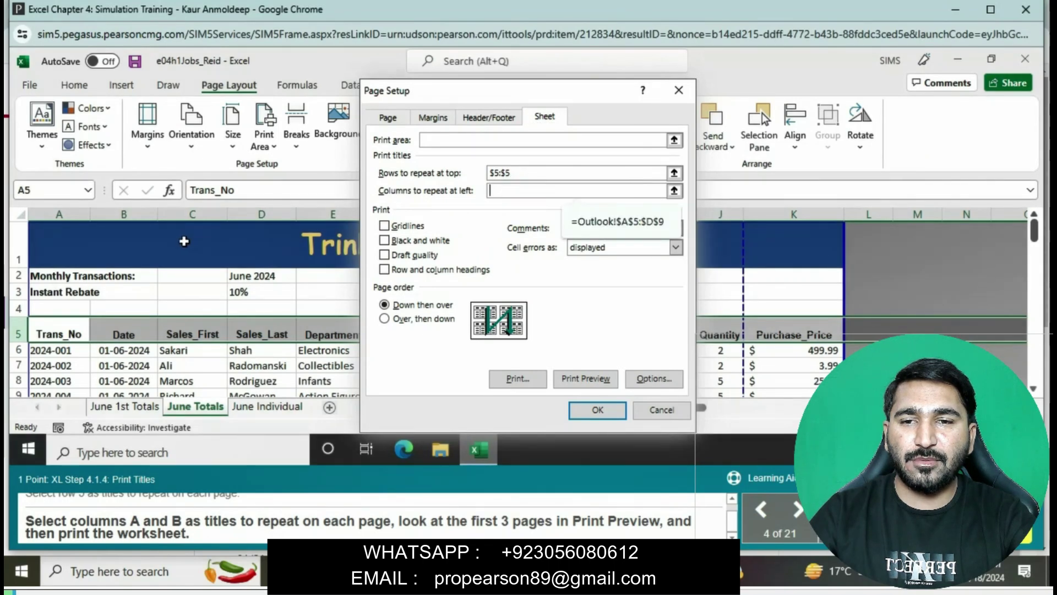
{"action": "left_click", "coordinate": [82, 214]}
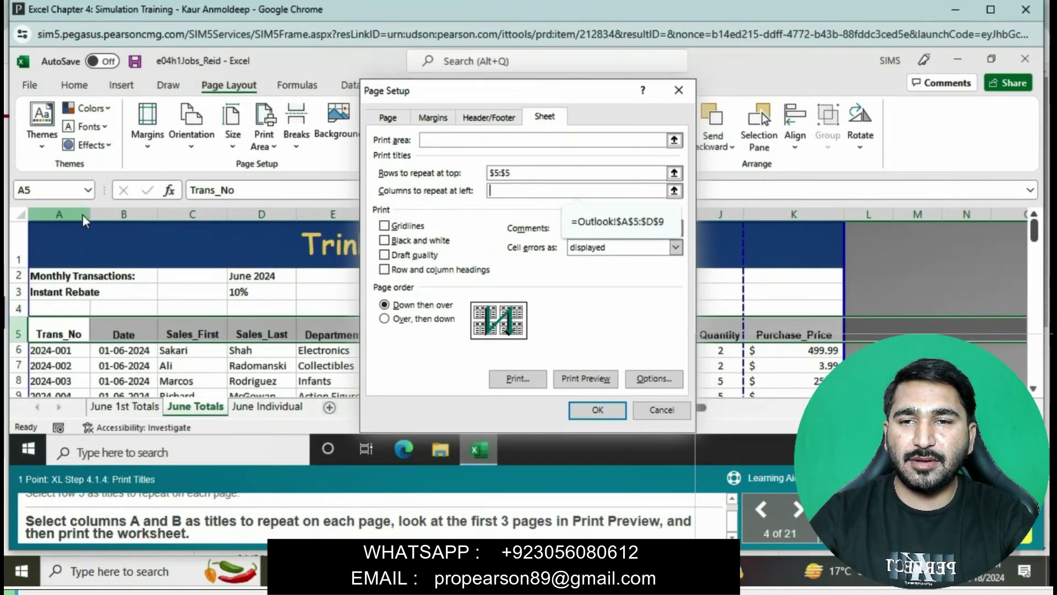
{"action": "left_click_drag", "start_coordinate": [82, 214], "coordinate": [121, 218]}
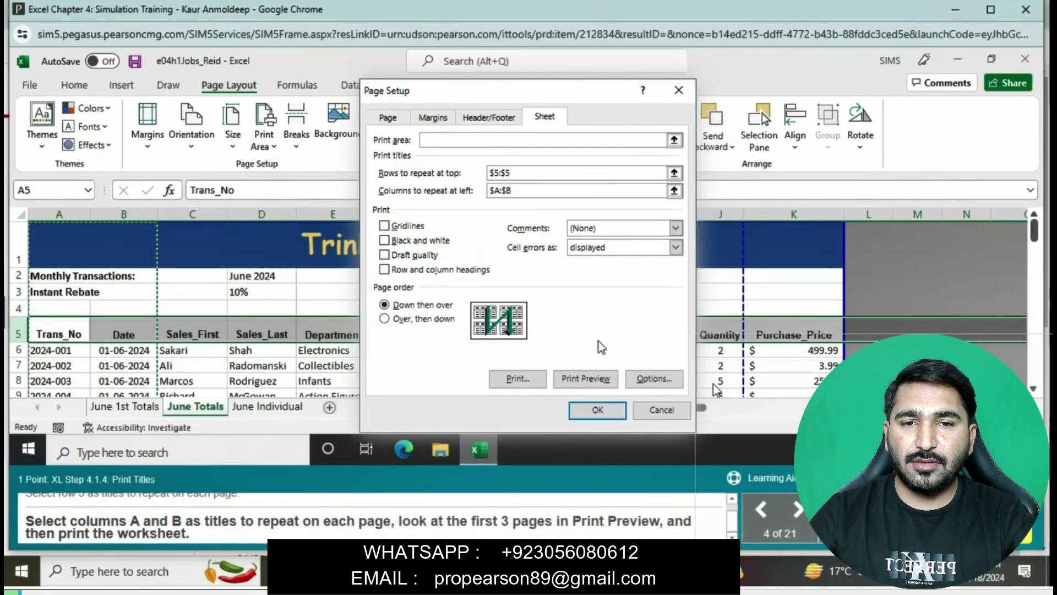
Step: Look through the first three pages of the June Totals sheet in Print Preview and print the worksheet
{"action": "left_click", "coordinate": [599, 379]}
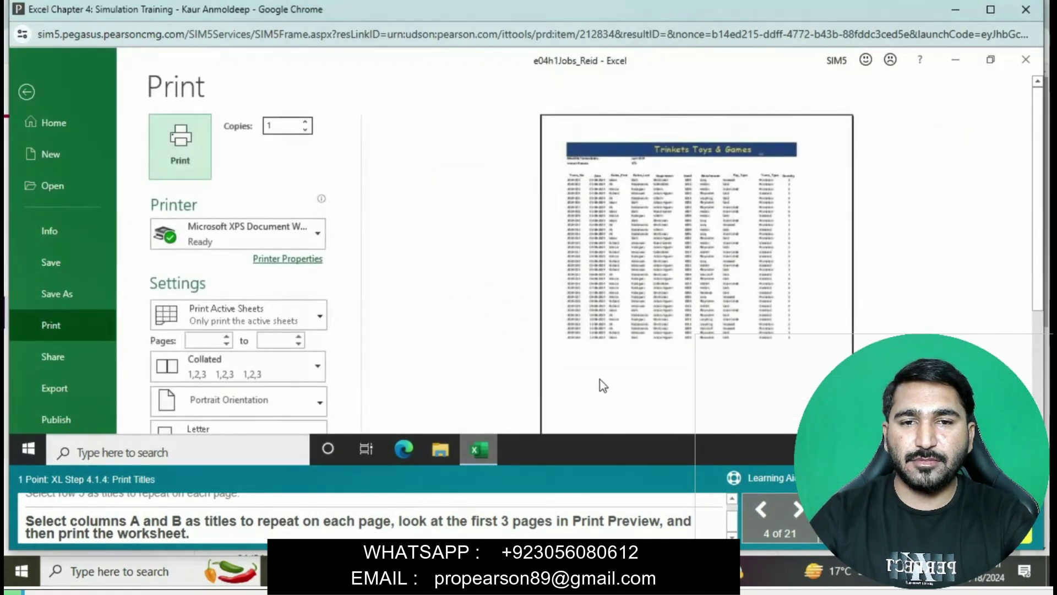
{"action": "scroll", "coordinate": [455, 376], "scroll_direction": "down", "scroll_amount": 3}
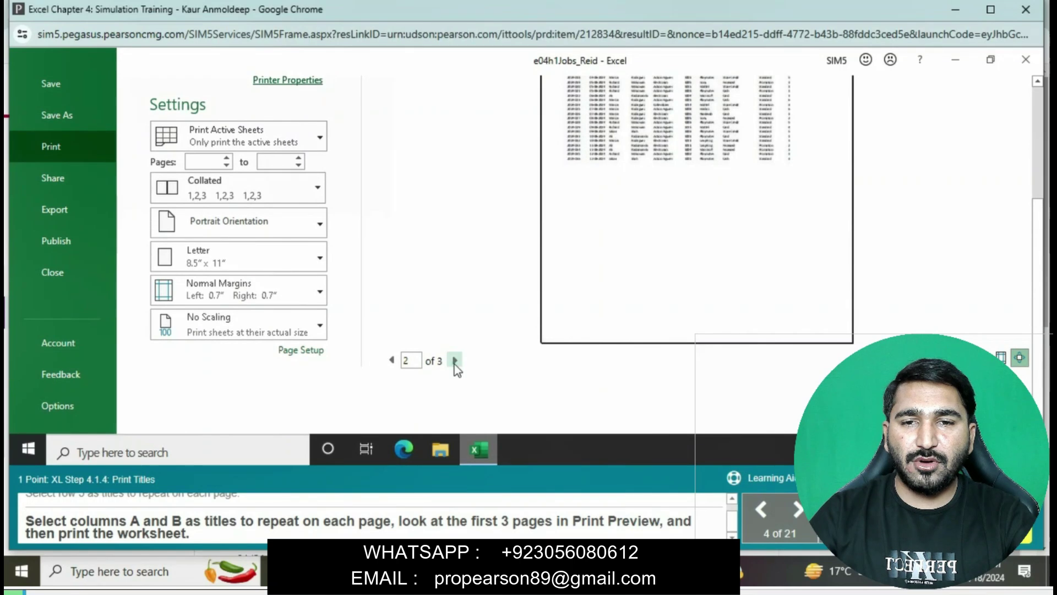
{"action": "left_click", "coordinate": [455, 360]}
{"action": "left_click", "coordinate": [454, 360]}
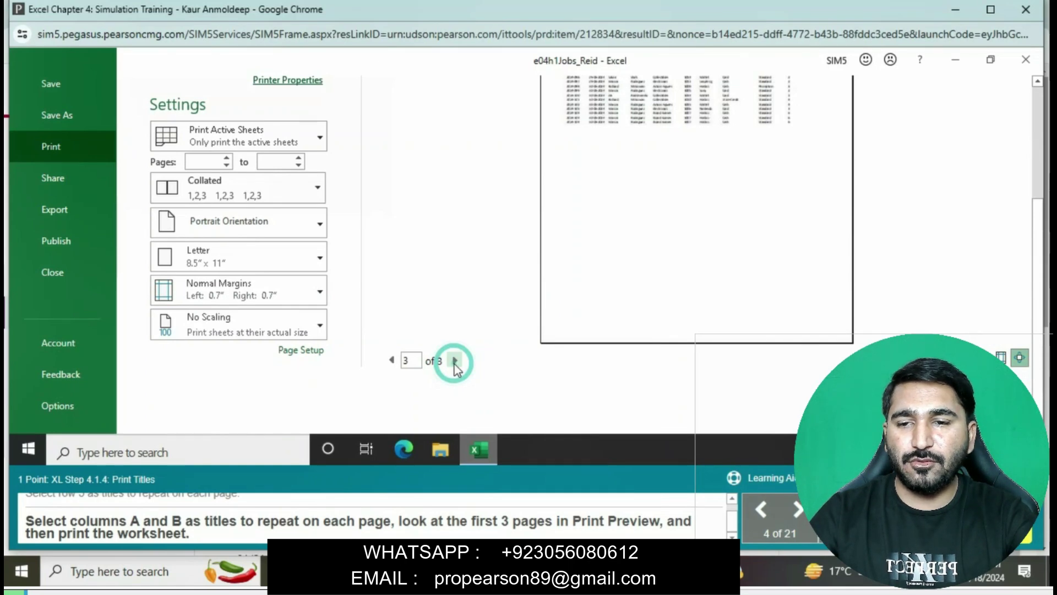
{"action": "scroll", "coordinate": [382, 240], "scroll_direction": "up", "scroll_amount": 5}
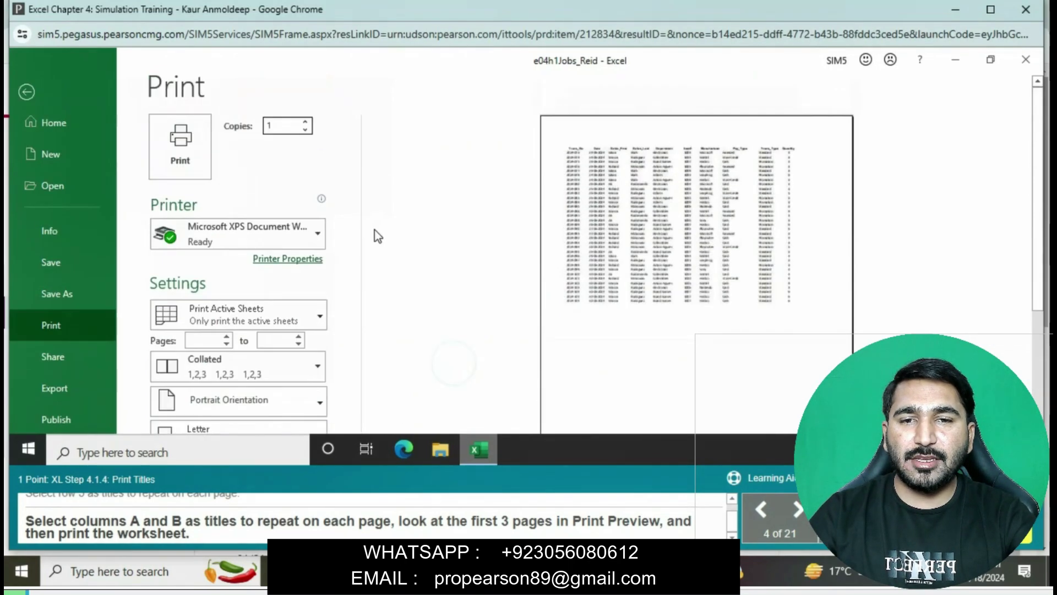
{"action": "left_click", "coordinate": [178, 144]}
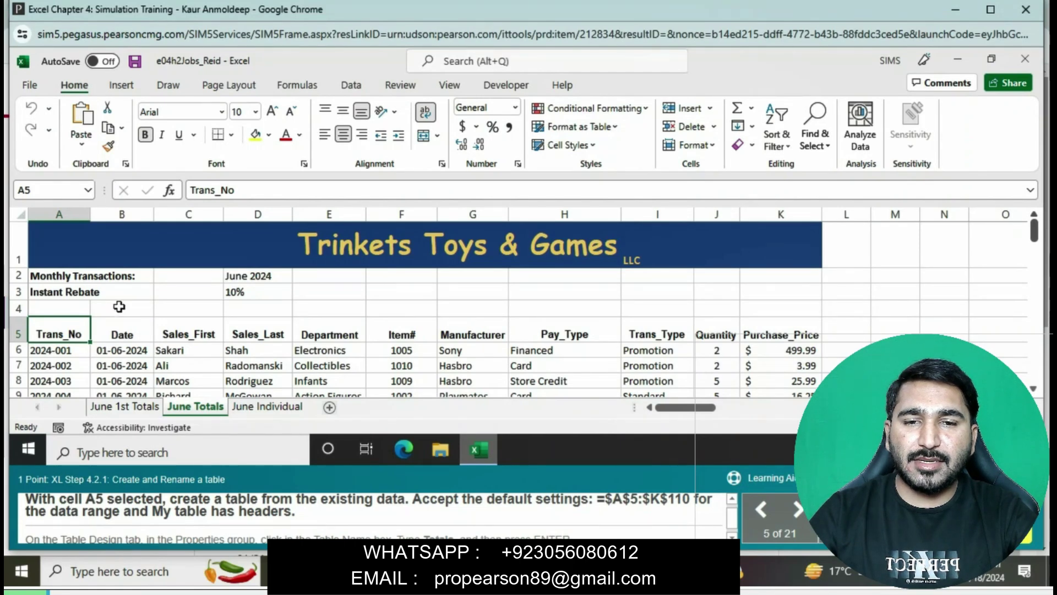
Step: Create a table from the data range $A$5:$K$110 on the June Totals sheet, keeping the option that it has headers
{"action": "left_click", "coordinate": [124, 85]}
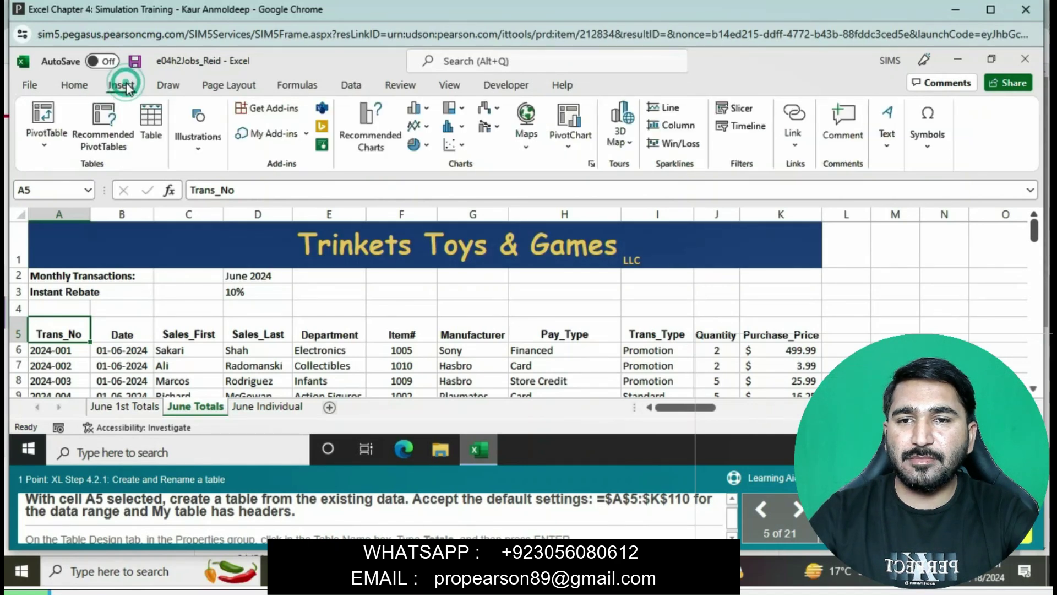
{"action": "left_click", "coordinate": [147, 134]}
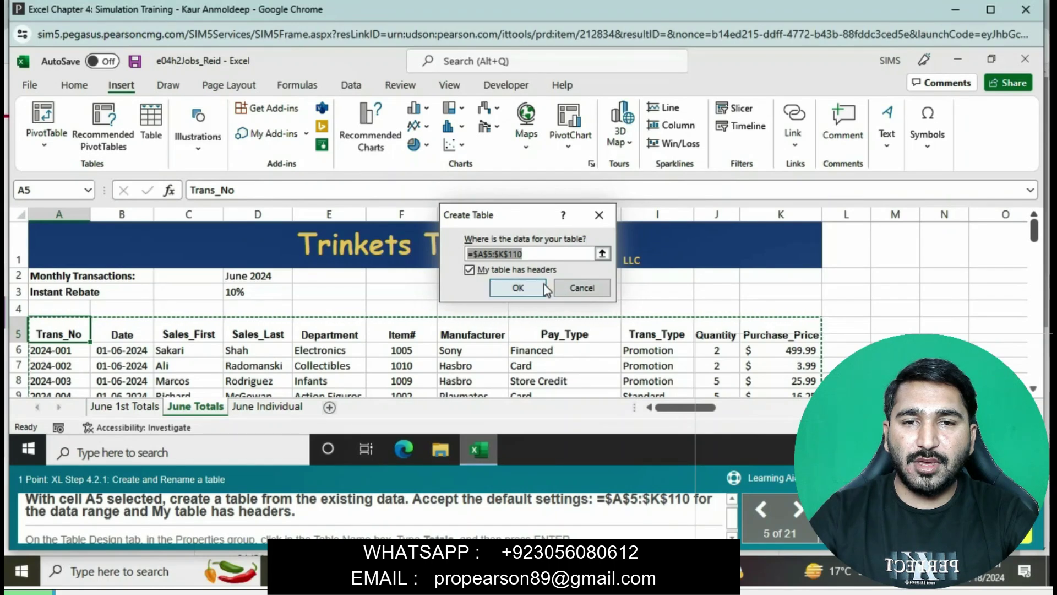
{"action": "left_click", "coordinate": [518, 287]}
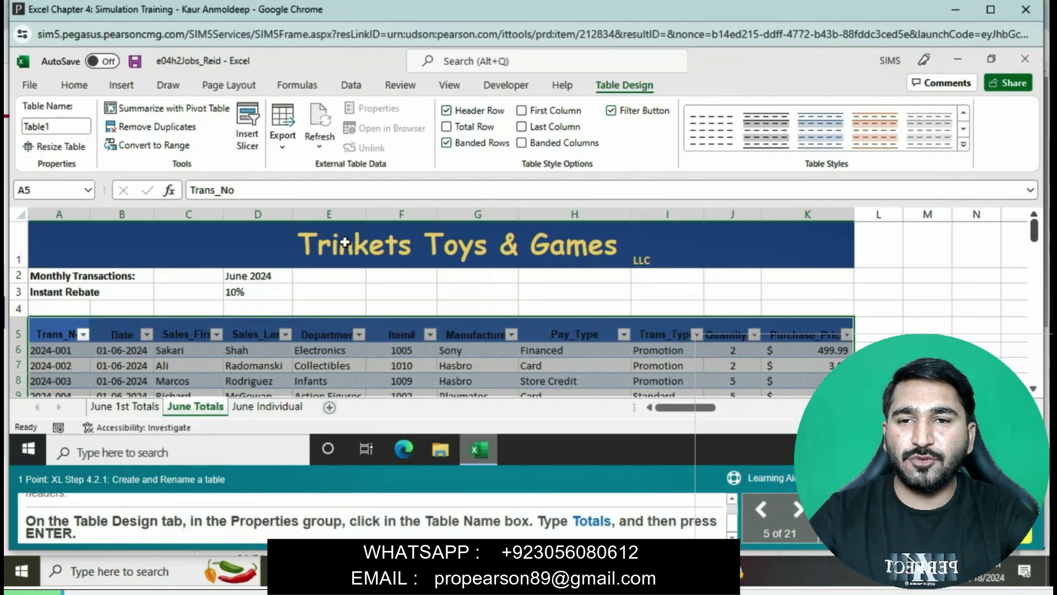
Step: Rename the new table as Totals
{"action": "left_click", "coordinate": [82, 125]}
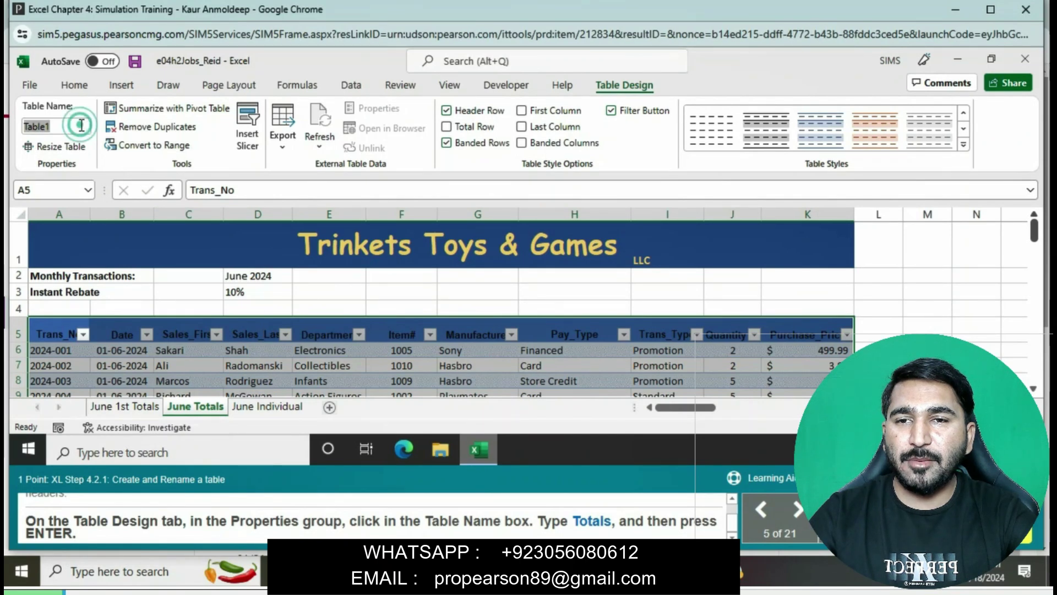
{"action": "type", "text": "T"}
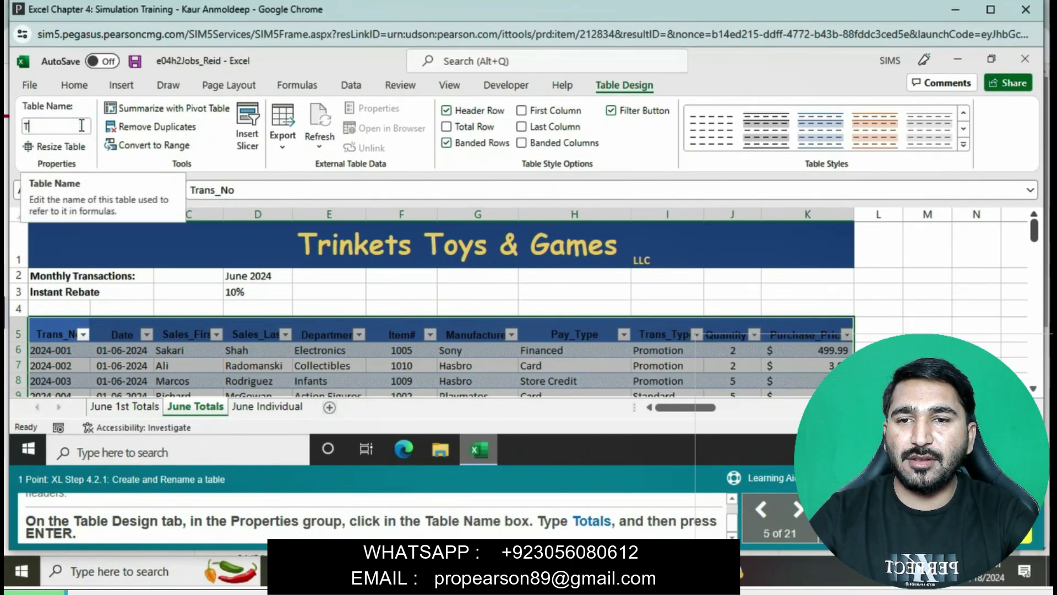
{"action": "type", "text": "ota"}
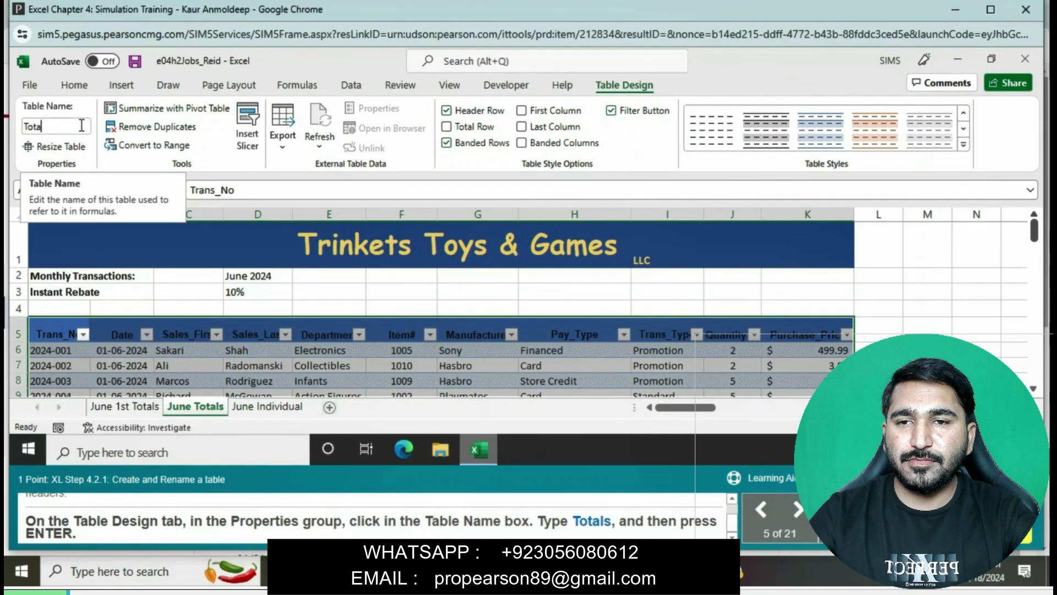
{"action": "type", "text": "ls"}
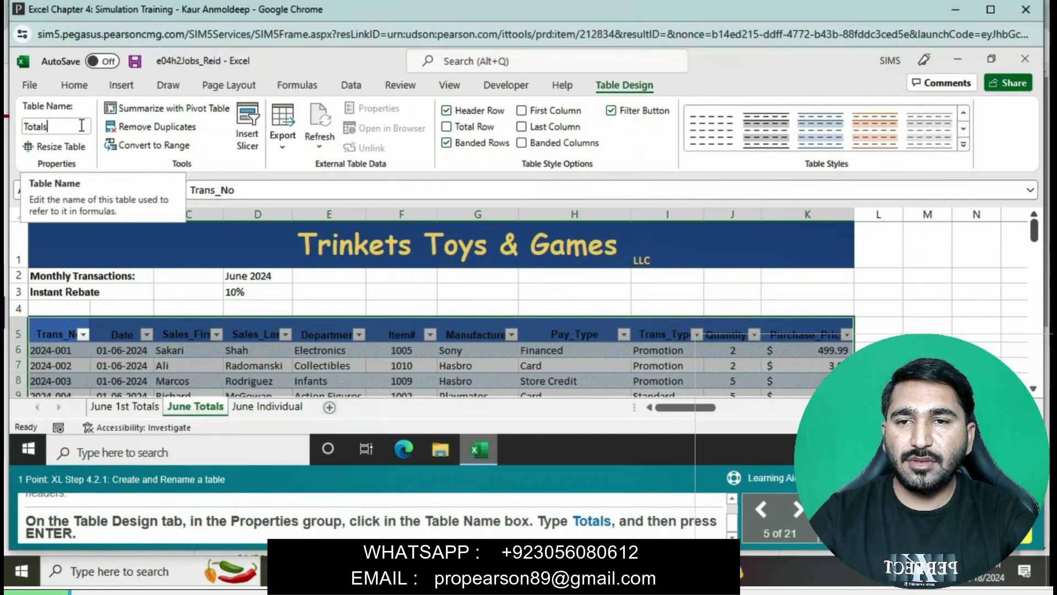
{"action": "key", "text": "Return"}
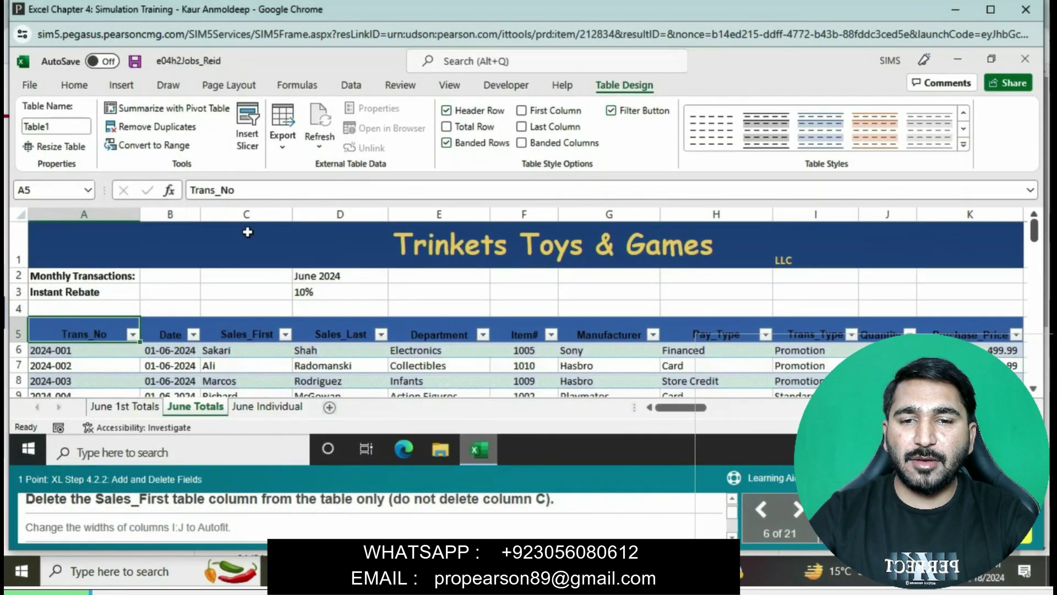
Step: Try to delete the Sales_First table column using only its header cell C5
{"action": "left_click", "coordinate": [255, 327]}
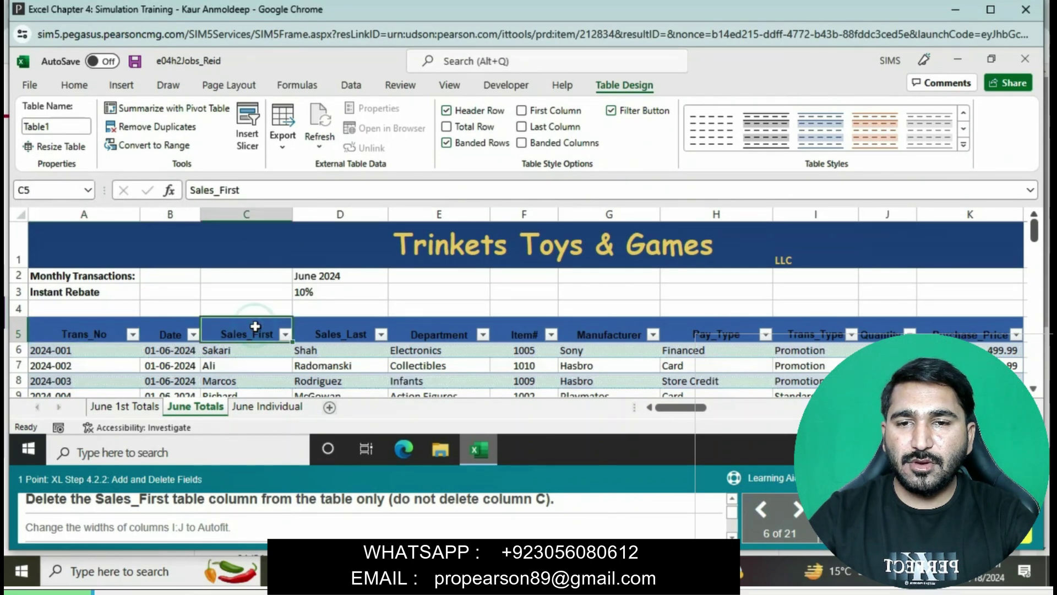
{"action": "right_click", "coordinate": [254, 326]}
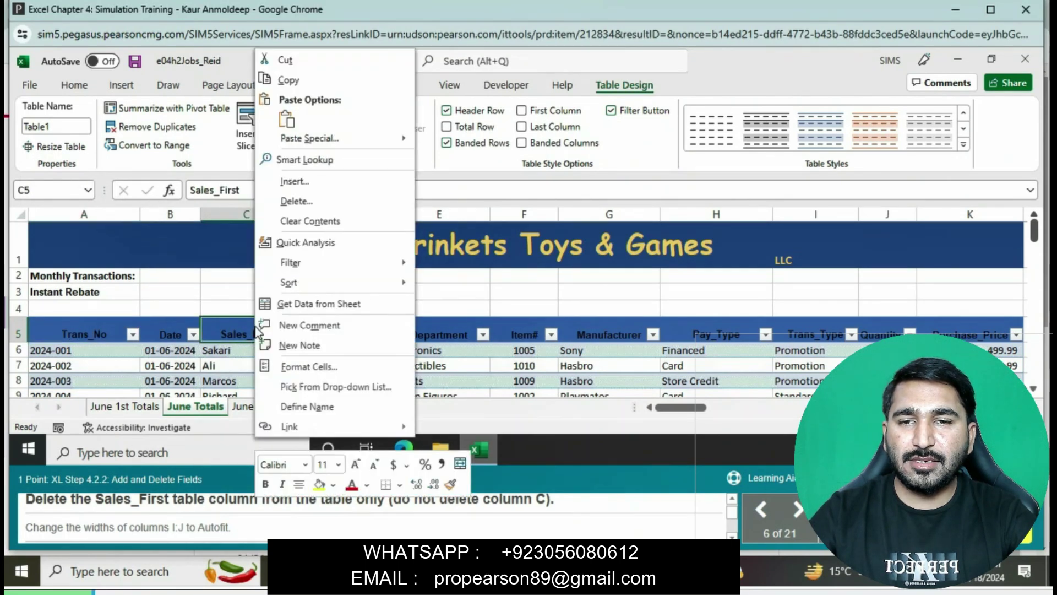
{"action": "left_click", "coordinate": [297, 201]}
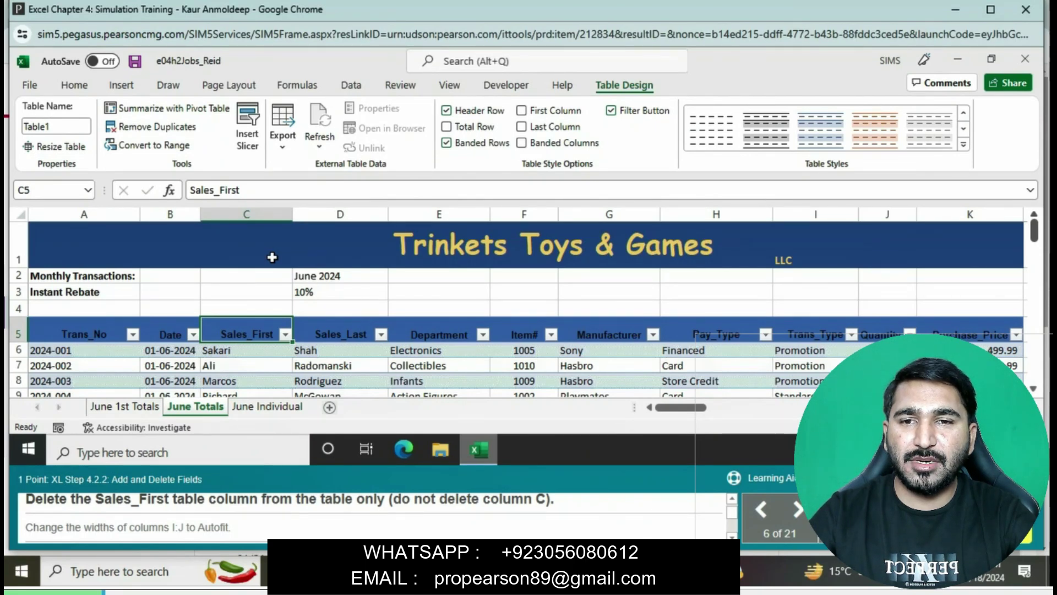
{"action": "right_click", "coordinate": [262, 333]}
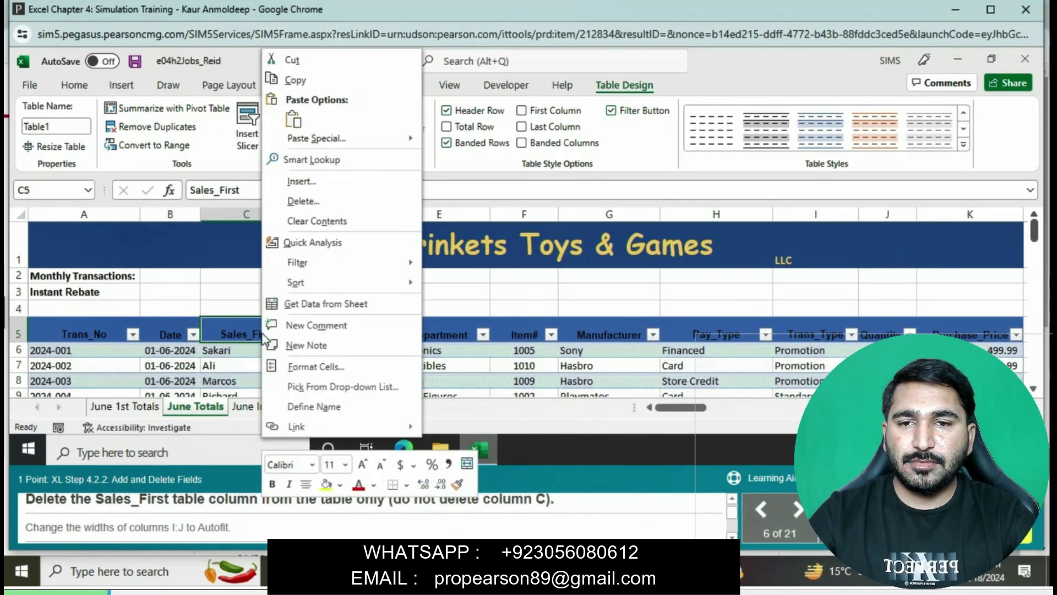
{"action": "left_click", "coordinate": [313, 204]}
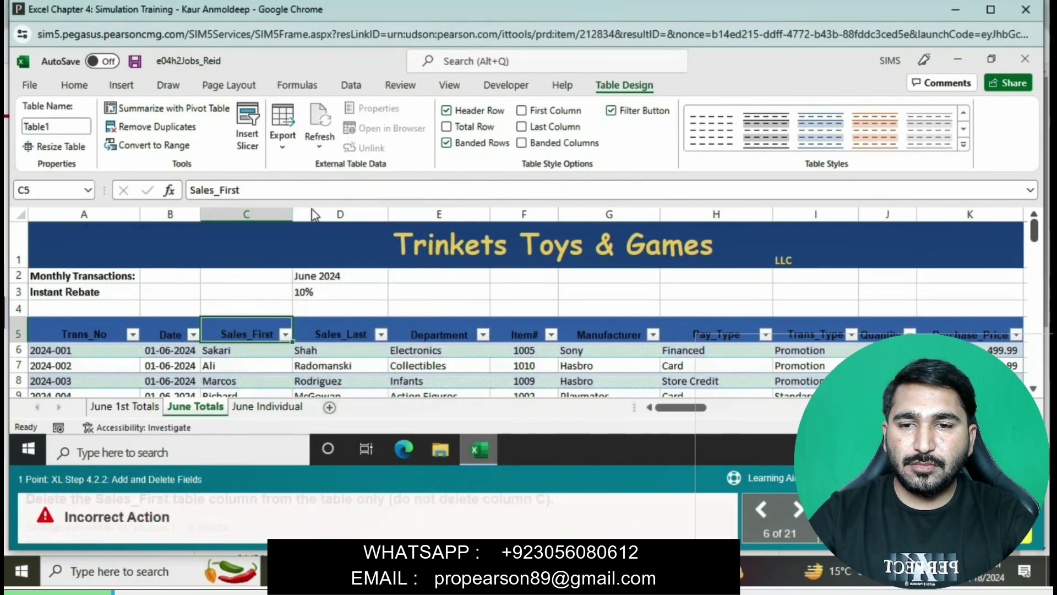
Step: Try to delete the Sales_First column with all its table cells down to row 110 selected
{"action": "mouse_move", "coordinate": [243, 331]}
{"action": "left_mouse_down"}
{"action": "mouse_move", "coordinate": [246, 411]}
{"action": "mouse_move", "coordinate": [257, 315]}
{"action": "mouse_move", "coordinate": [257, 333]}
{"action": "left_mouse_up"}
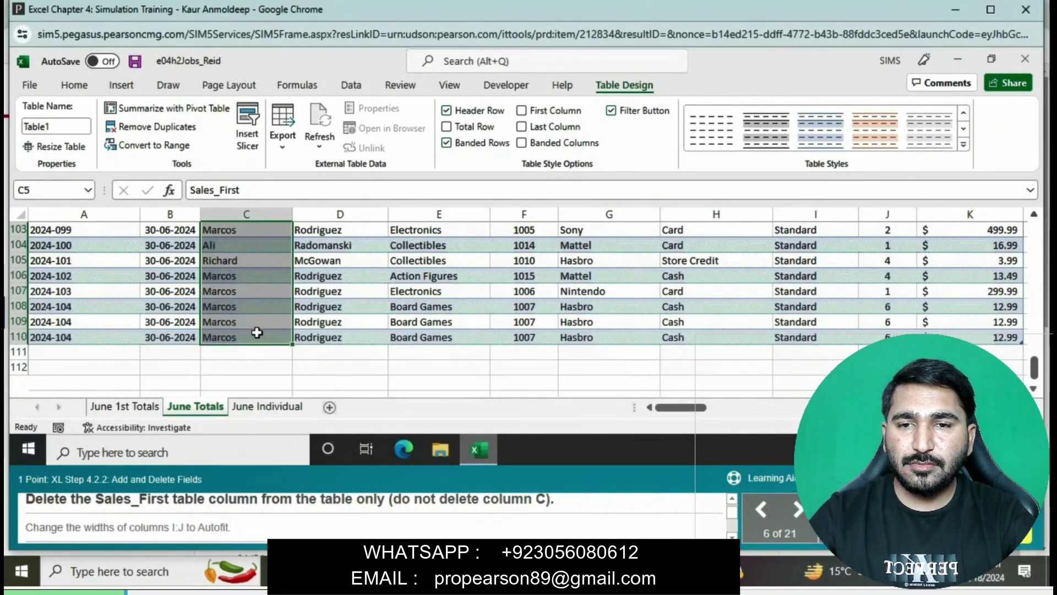
{"action": "right_click", "coordinate": [258, 333]}
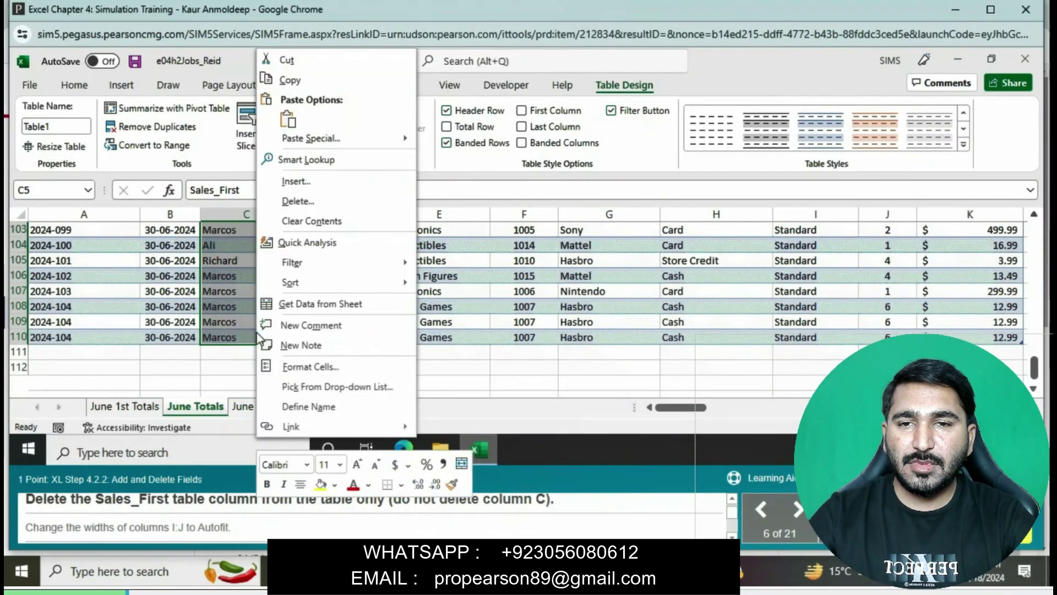
{"action": "left_click", "coordinate": [322, 202]}
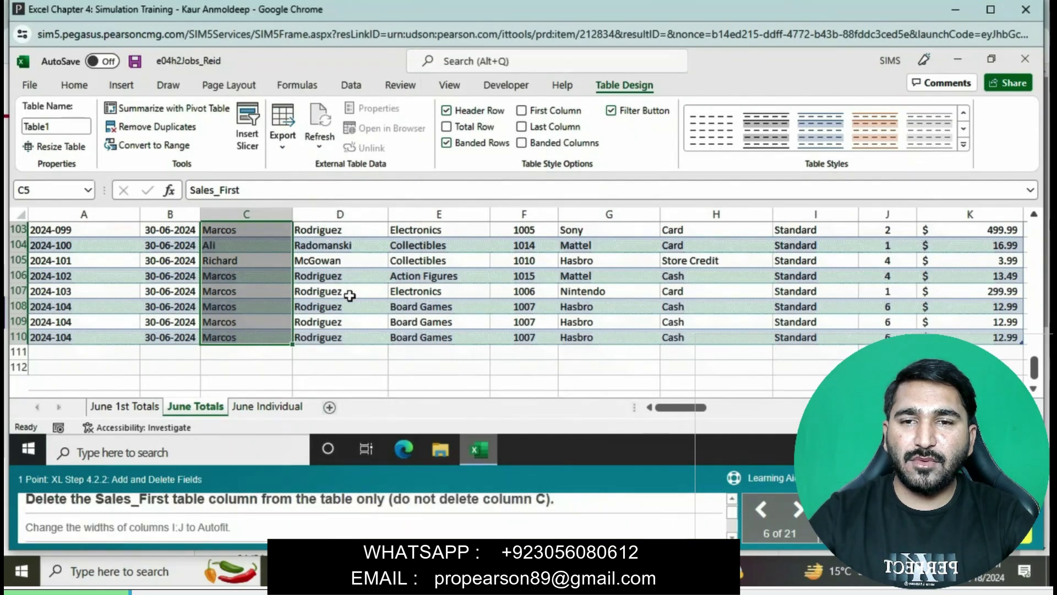
Step: Try again to delete the Sales_First table column with just its header cell C5 selected
{"action": "scroll", "coordinate": [350, 296], "scroll_direction": "up", "scroll_amount": 20}
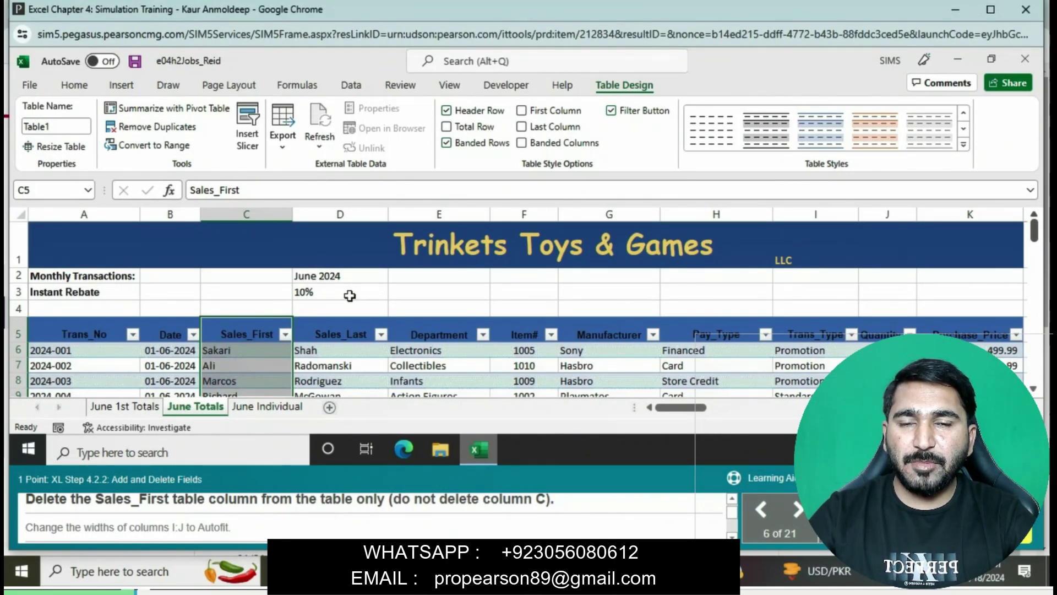
{"action": "left_click", "coordinate": [350, 295]}
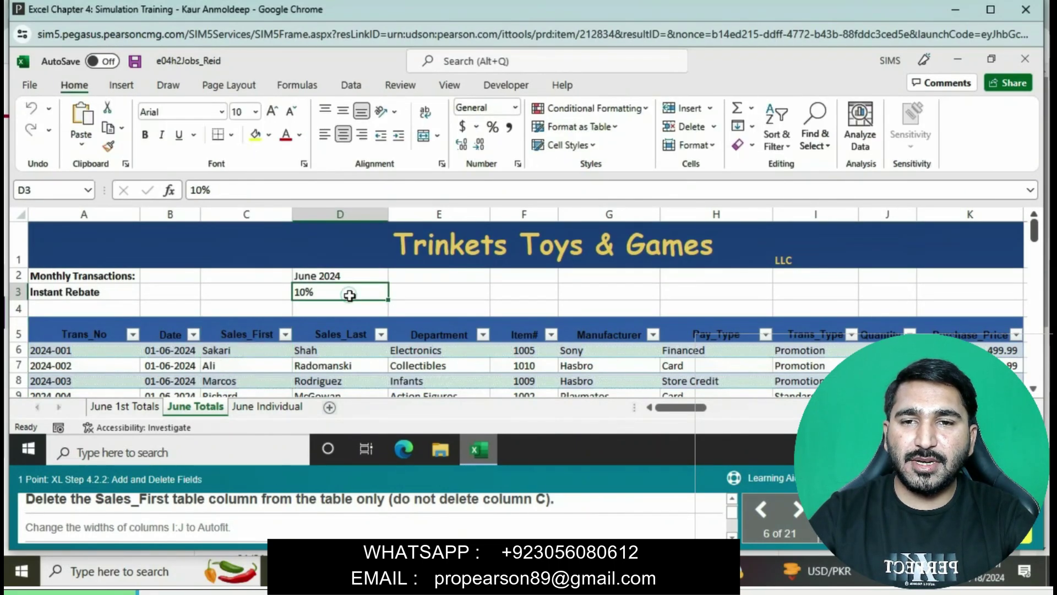
{"action": "left_click", "coordinate": [251, 332]}
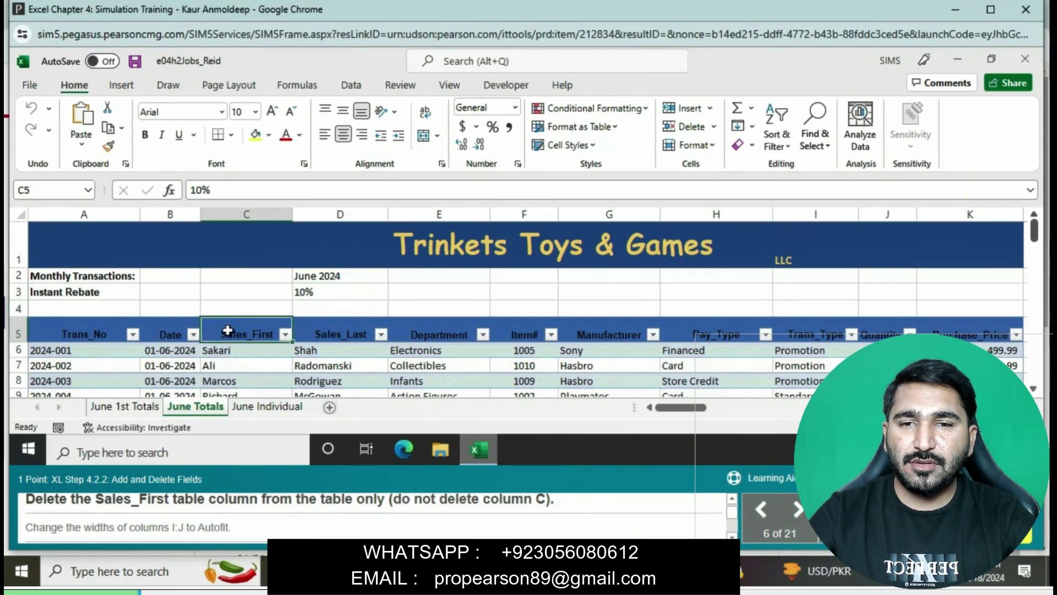
{"action": "right_click", "coordinate": [225, 330]}
{"action": "mouse_move", "coordinate": [252, 281]}
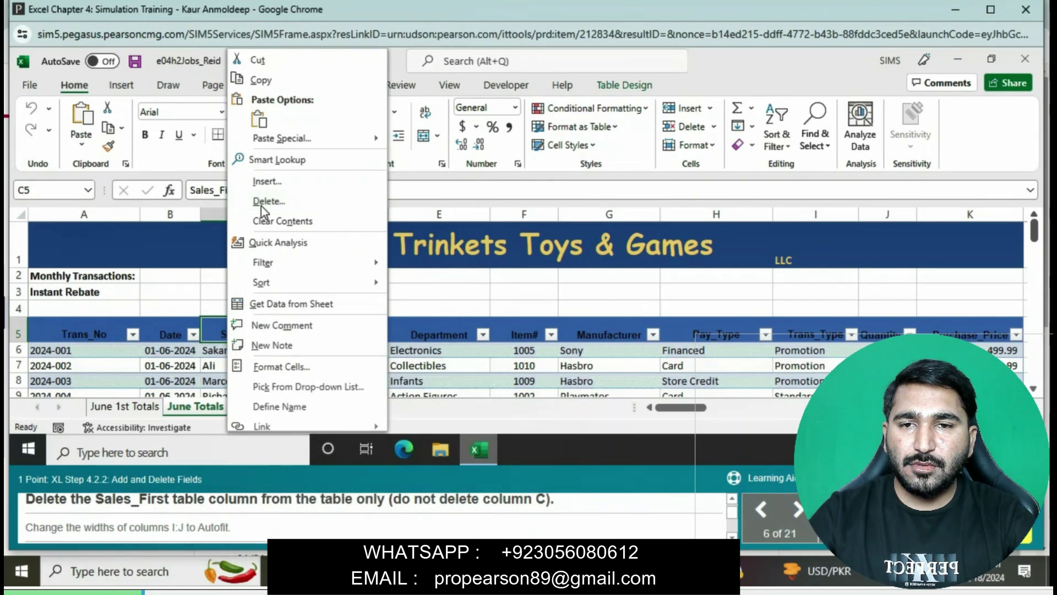
{"action": "left_click", "coordinate": [261, 202]}
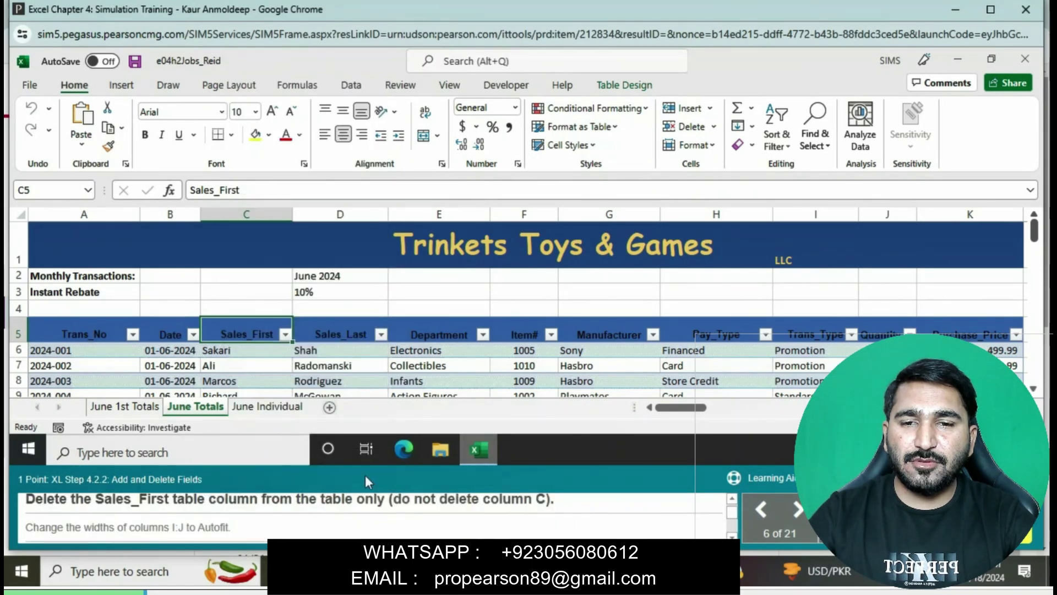
Step: Open the practice hints and rehearse deleting the Sales_First table column from cell C6 as they instruct
{"action": "left_click", "coordinate": [763, 478]}
{"action": "left_click", "coordinate": [768, 445]}
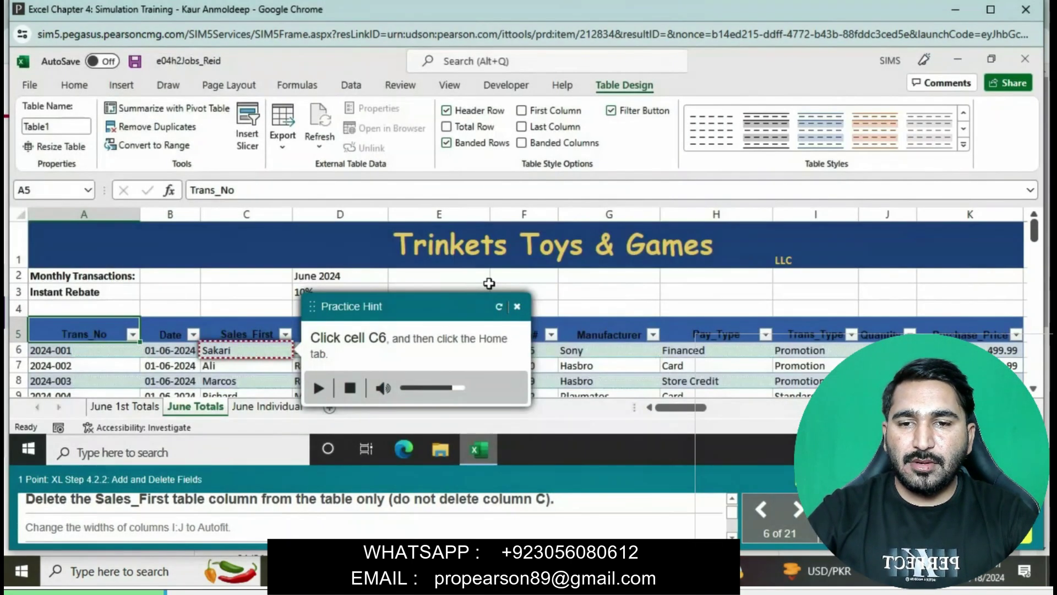
{"action": "left_click", "coordinate": [262, 347]}
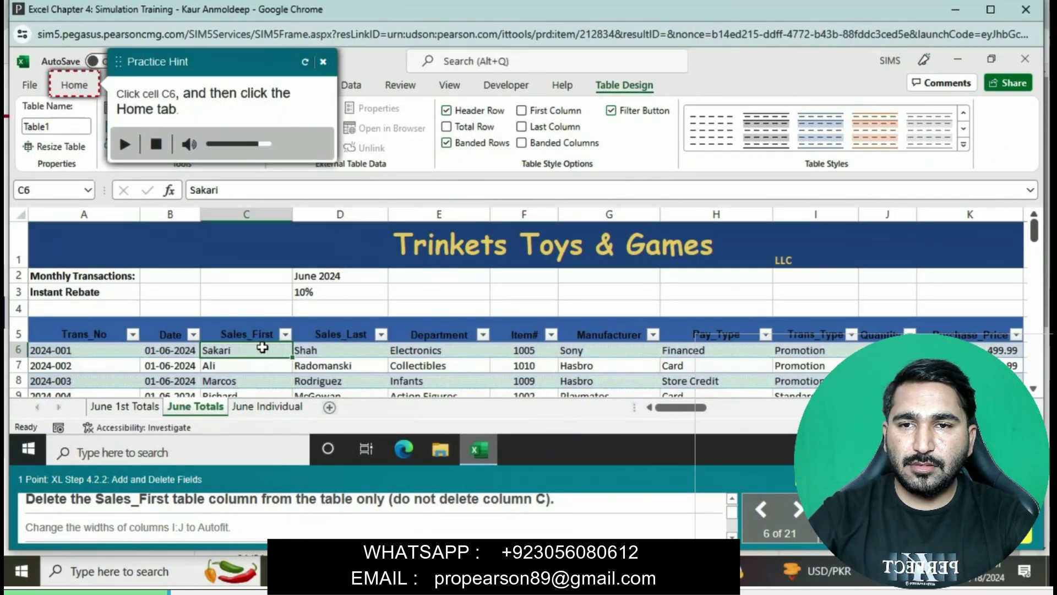
{"action": "left_click", "coordinate": [77, 85]}
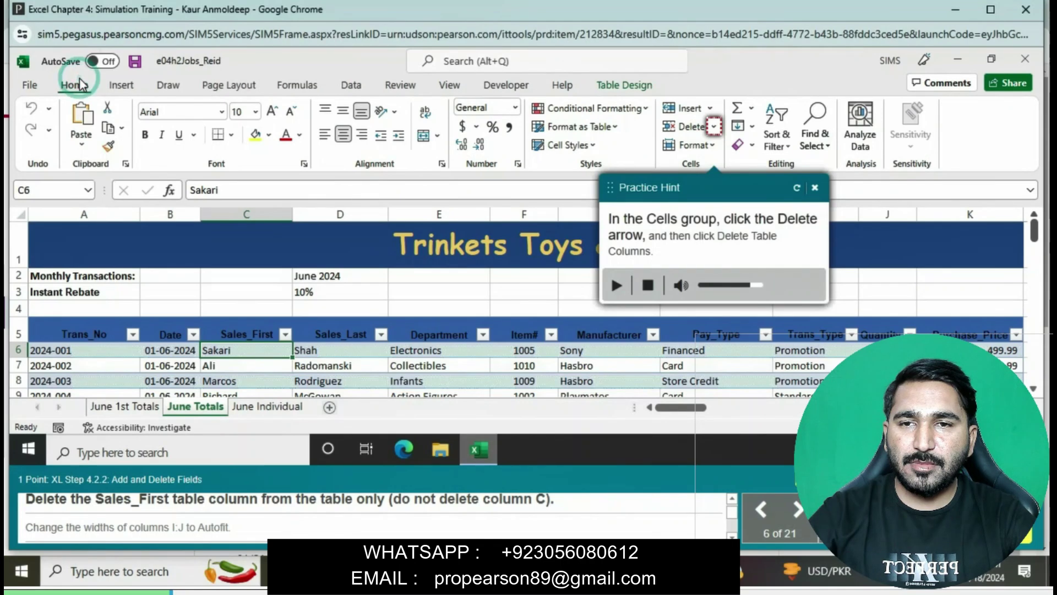
{"action": "left_click", "coordinate": [716, 127]}
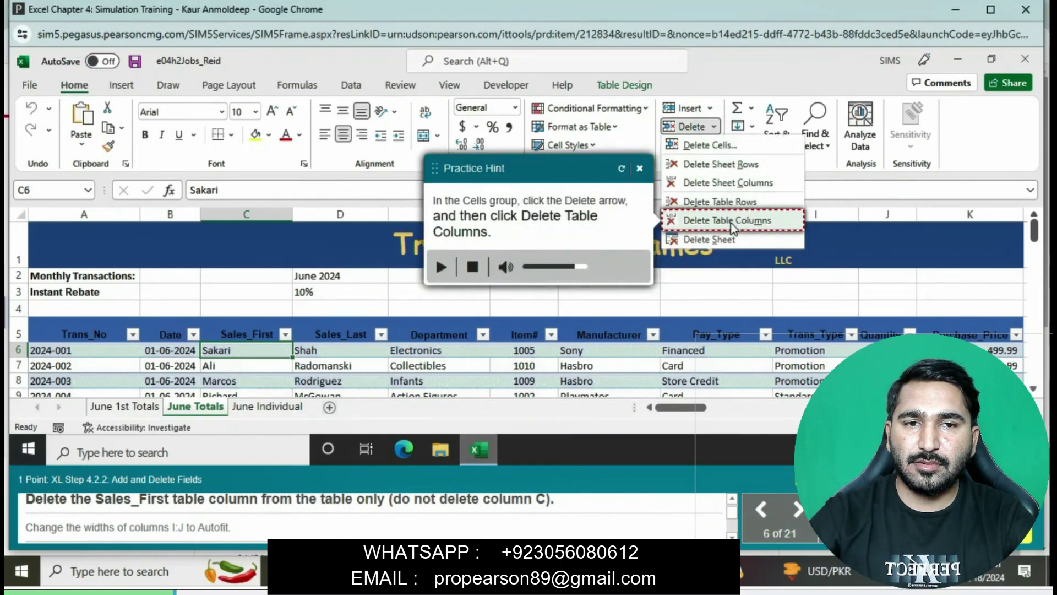
{"action": "left_click", "coordinate": [727, 220]}
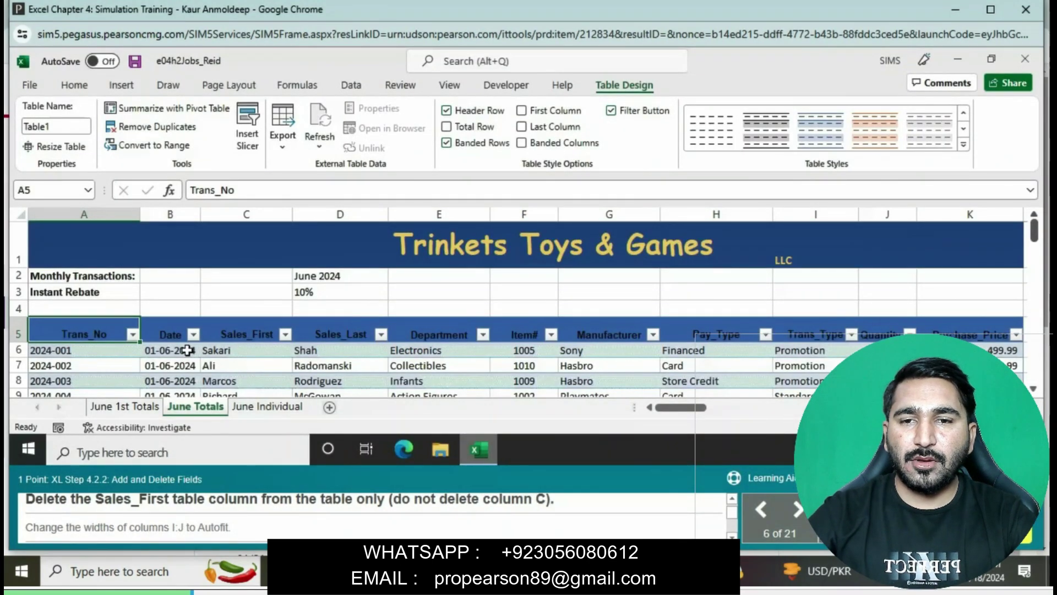
Step: Delete the Sales_First column from the table only, starting from data cell C6
{"action": "left_click", "coordinate": [216, 351]}
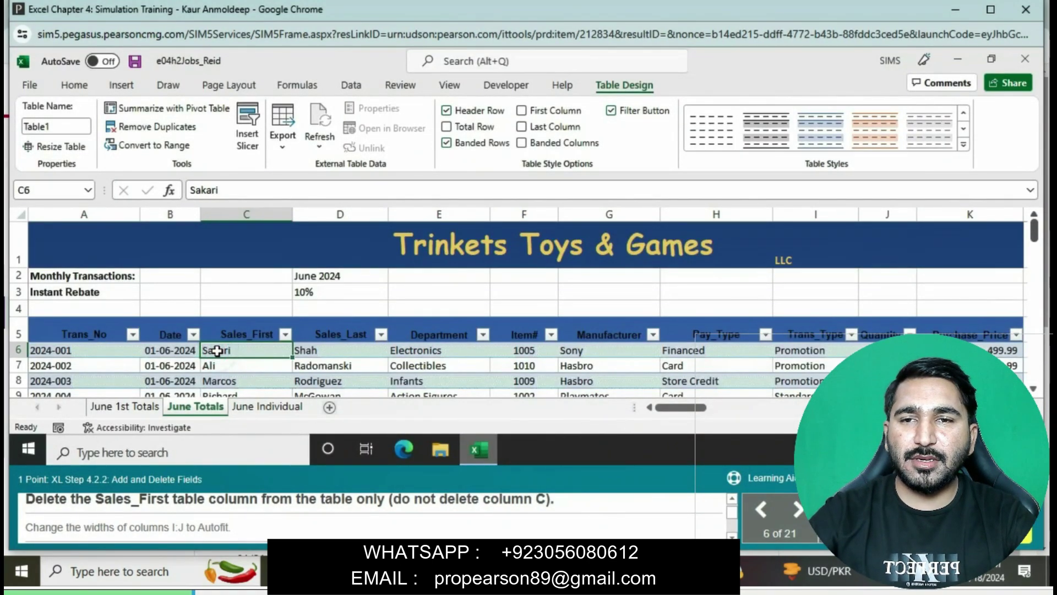
{"action": "right_click", "coordinate": [216, 350]}
{"action": "mouse_move", "coordinate": [267, 219]}
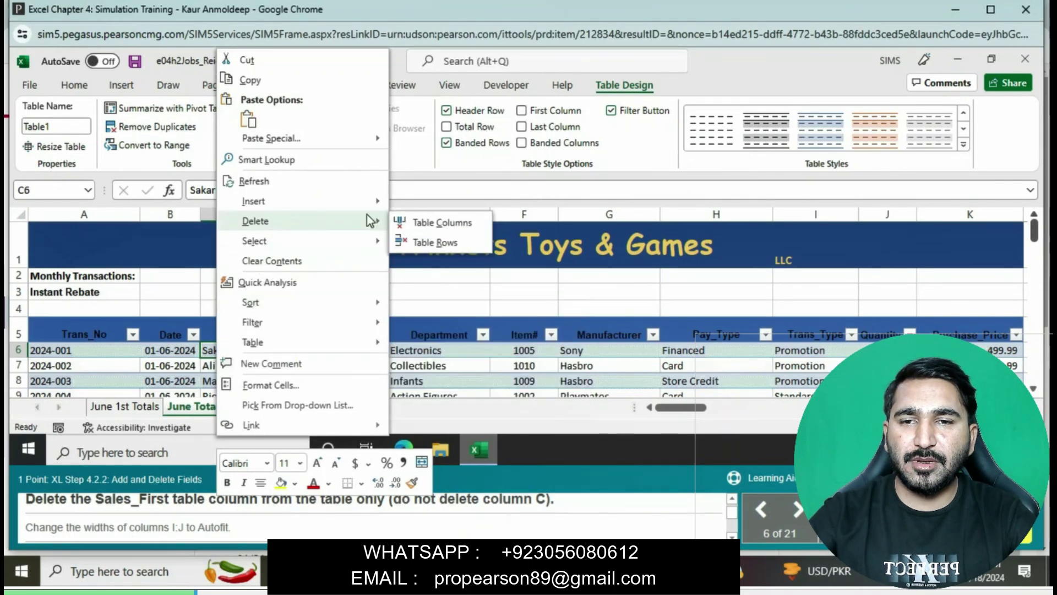
{"action": "left_click", "coordinate": [434, 229]}
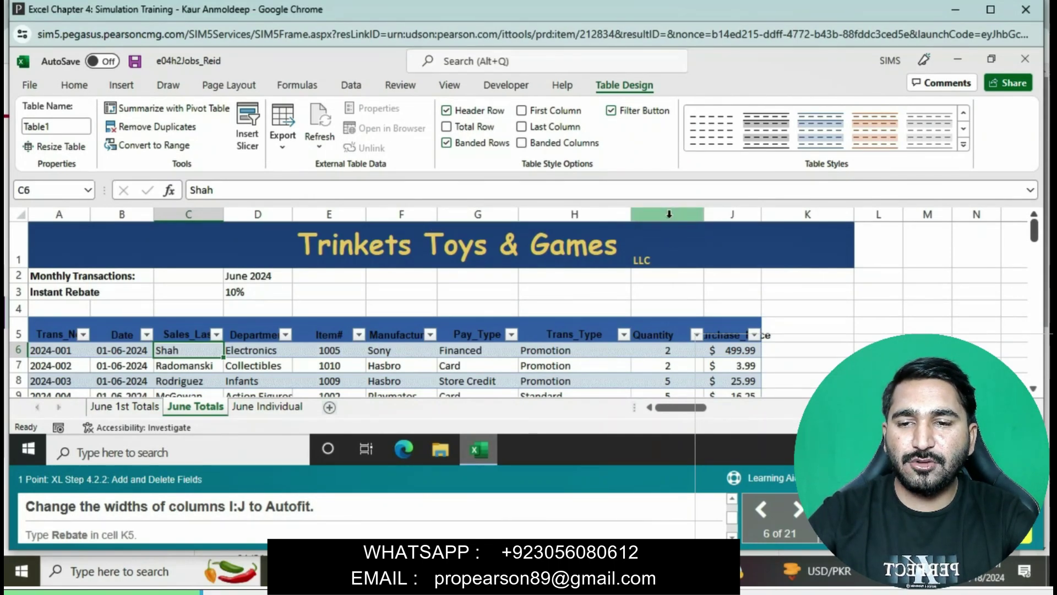
Step: AutoFit the widths of columns I:J on the June Totals sheet
{"action": "left_click_drag", "start_coordinate": [668, 214], "coordinate": [721, 200]}
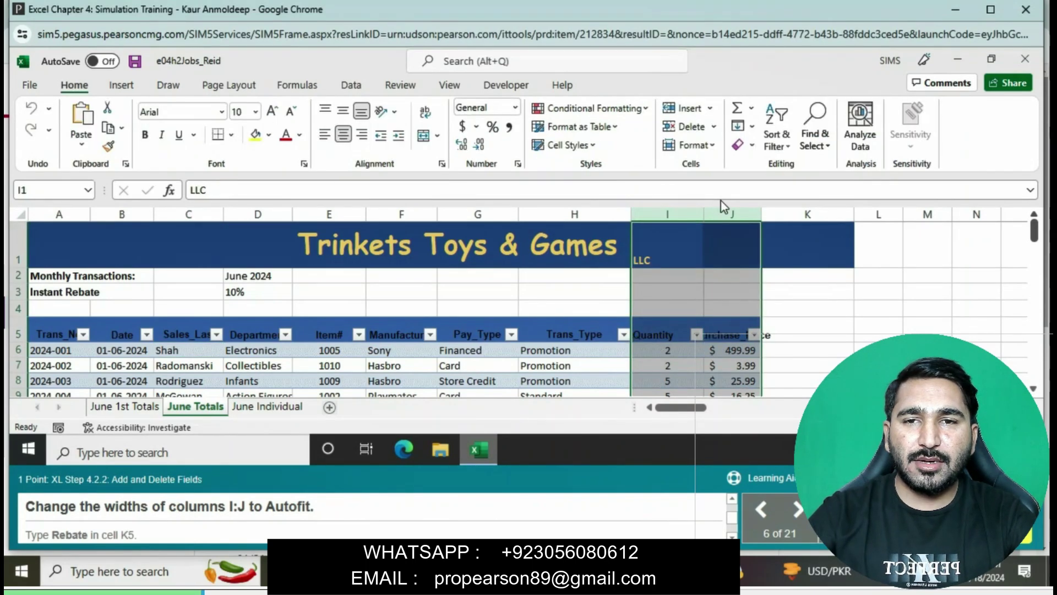
{"action": "left_click", "coordinate": [717, 147]}
{"action": "left_click", "coordinate": [712, 240]}
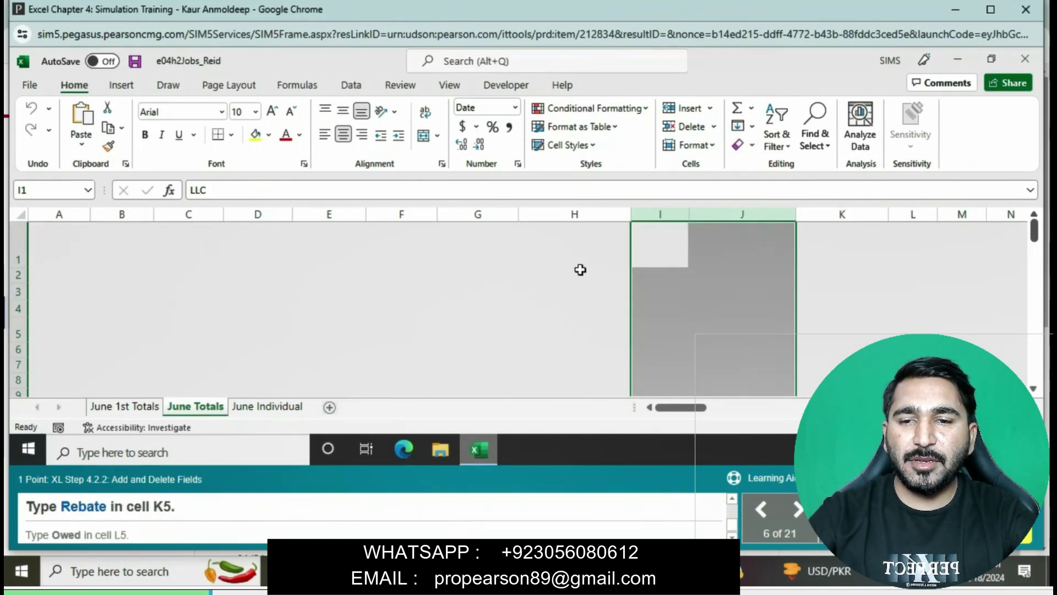
Step: Add a new table field by entering Rebate in cell K5
{"action": "left_click", "coordinate": [809, 322]}
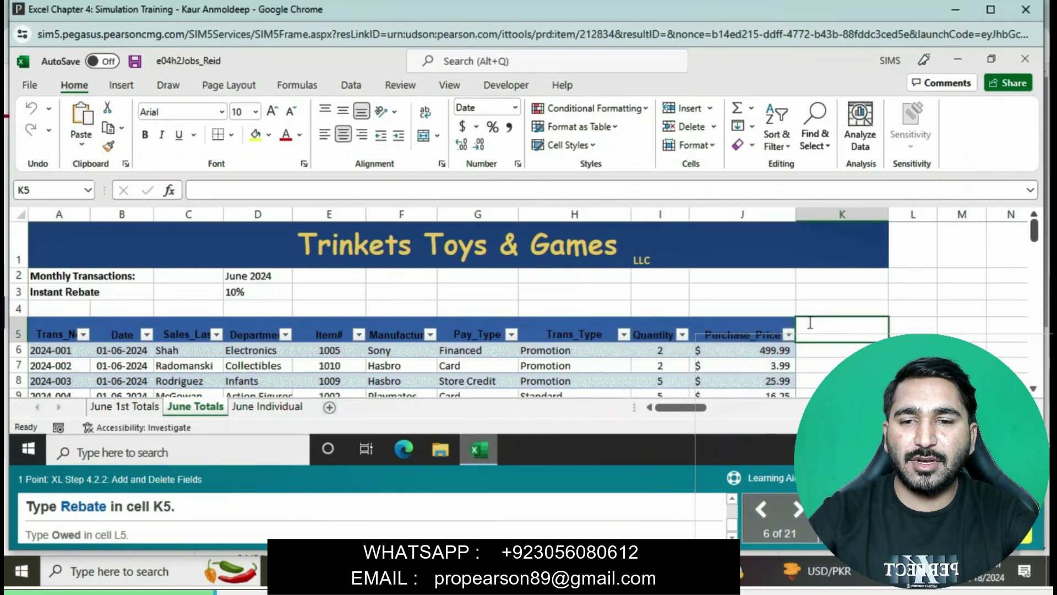
{"action": "type", "text": "Re"}
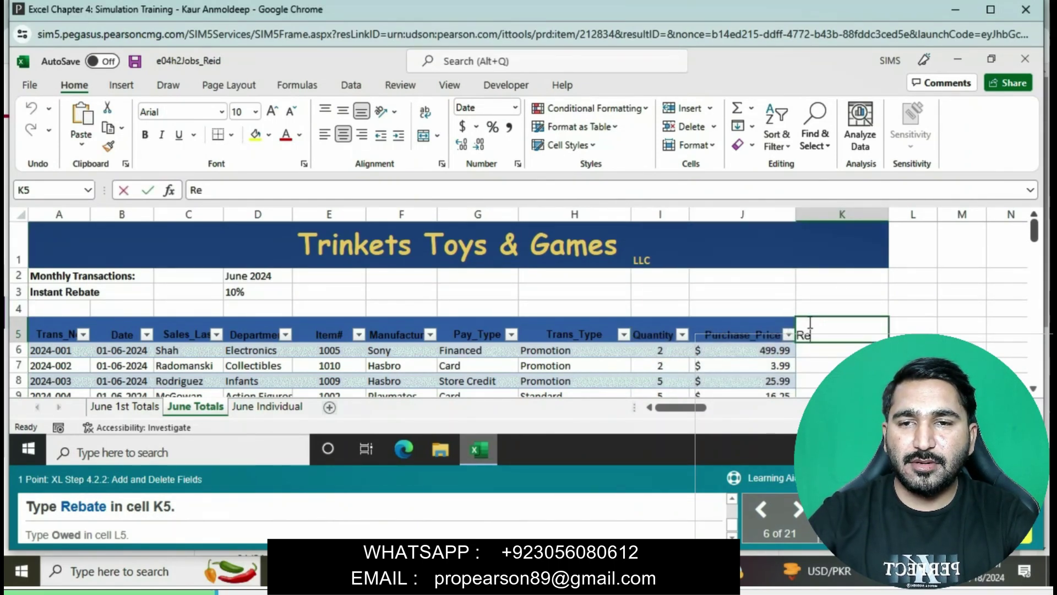
{"action": "type", "text": "bate"}
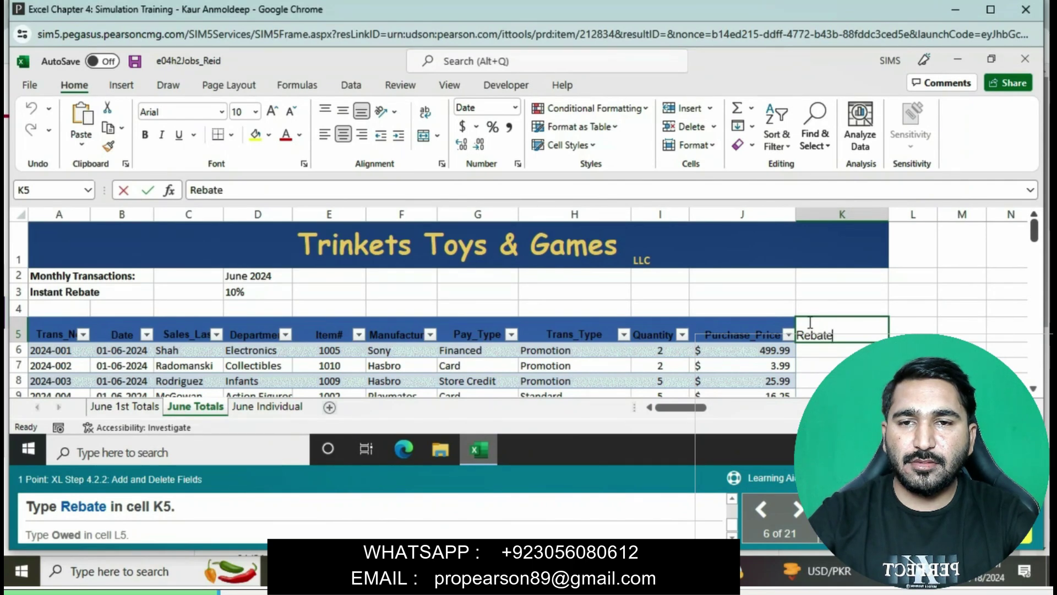
{"action": "key", "text": "Return"}
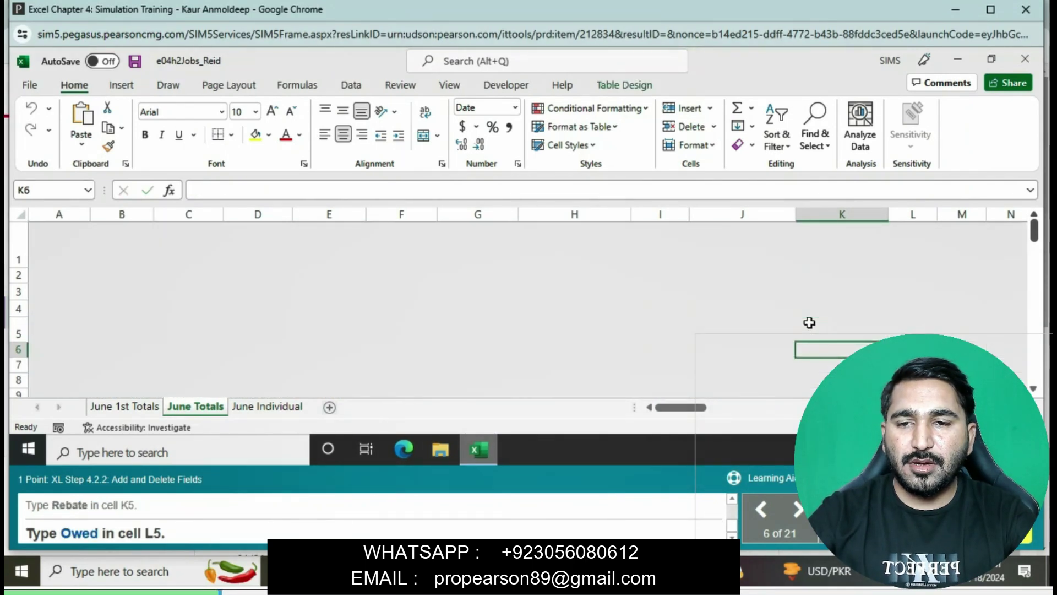
Step: Add another table field by entering Owed in cell L5, correcting any mistyped text
{"action": "left_click", "coordinate": [902, 312]}
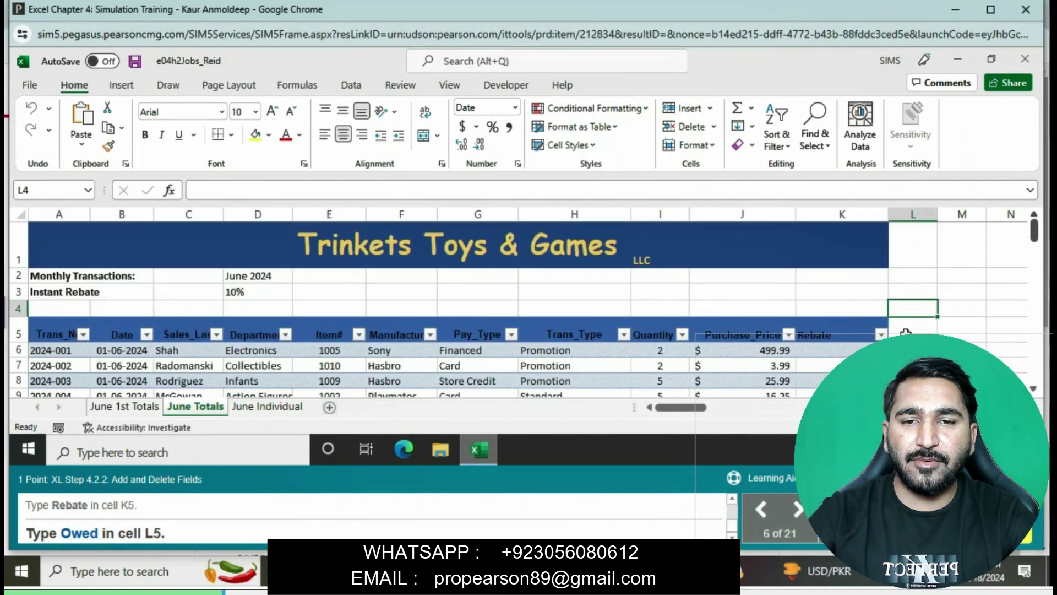
{"action": "left_click", "coordinate": [903, 333]}
{"action": "type", "text": "Ow"}
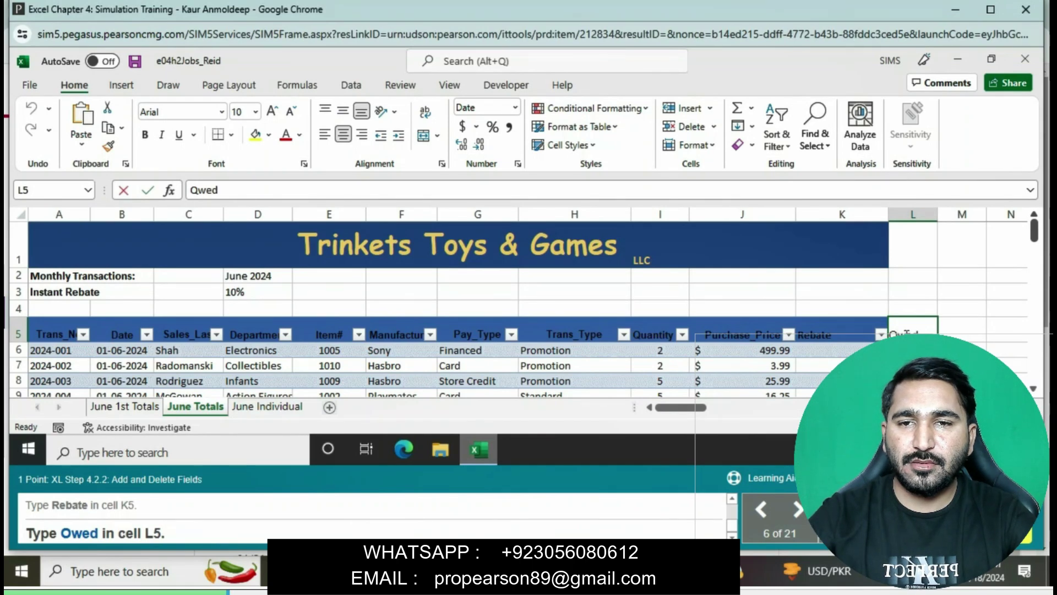
{"action": "key", "text": "BackSpace"}
{"action": "key", "text": "BackSpace"}
{"action": "key", "text": "BackSpace"}
{"action": "key", "text": "BackSpace"}
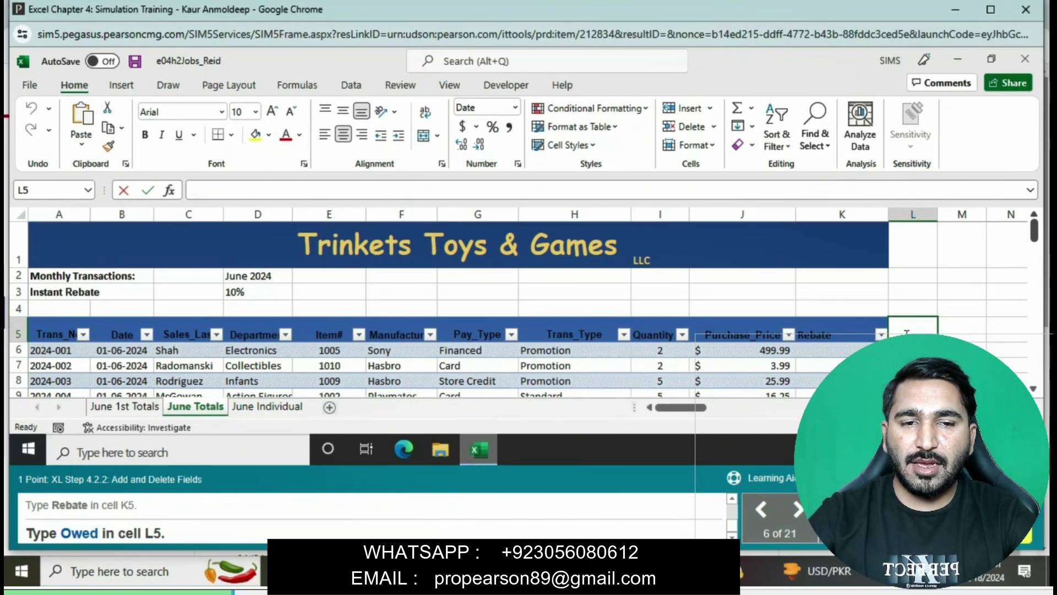
{"action": "key", "text": "Return"}
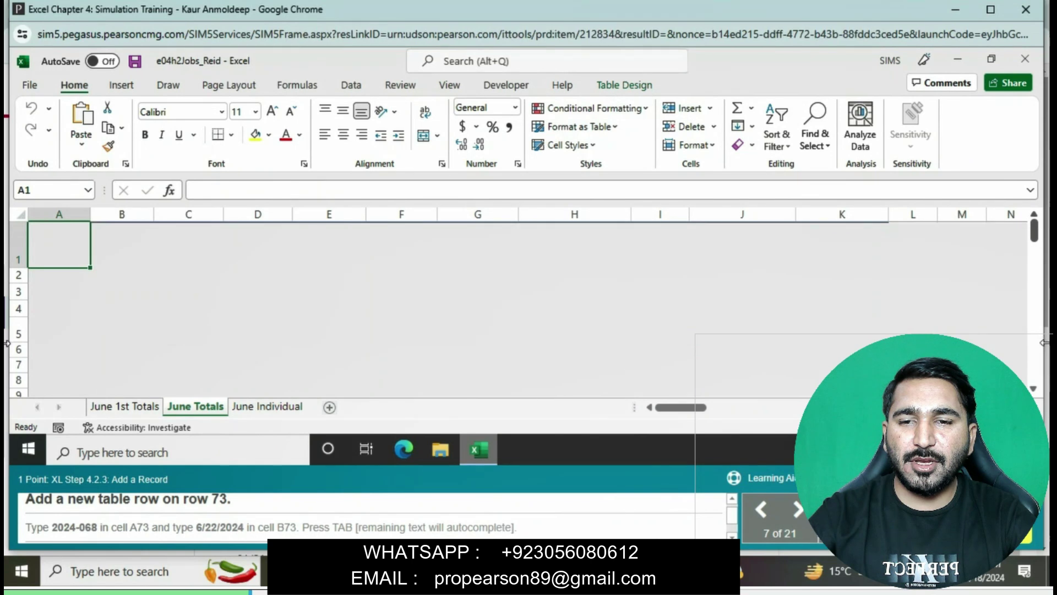
Step: Insert a new row at row 73 of the June Totals table, above the 2024-069 record
{"action": "left_click", "coordinate": [1034, 388]}
{"action": "left_click", "coordinate": [1033, 388]}
{"action": "left_click", "coordinate": [1034, 388]}
{"action": "left_click", "coordinate": [1034, 389]}
{"action": "left_click", "coordinate": [1034, 389]}
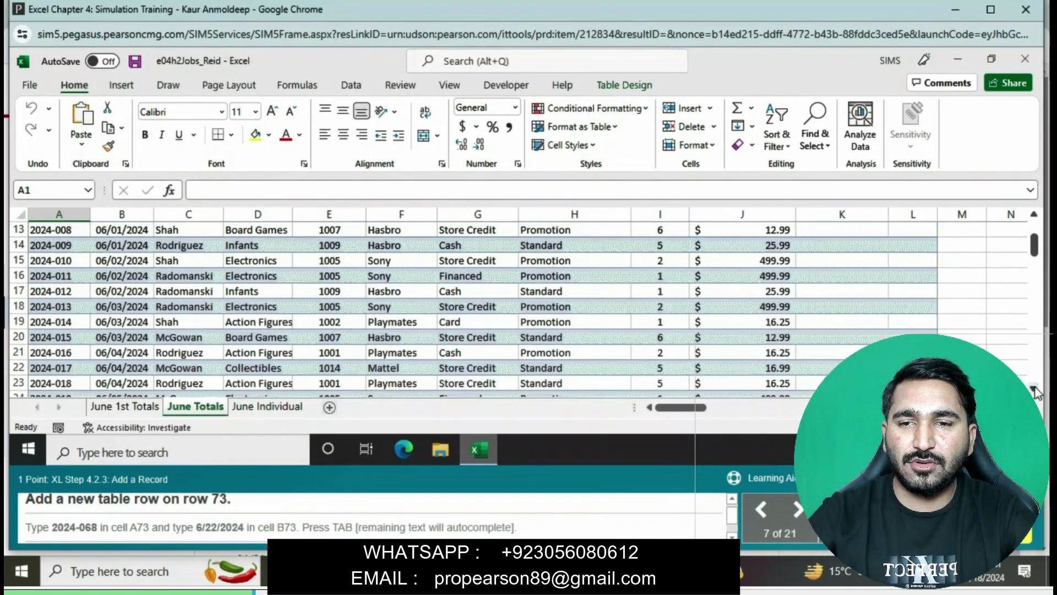
{"action": "left_click", "coordinate": [1033, 389]}
{"action": "left_click", "coordinate": [1034, 389]}
{"action": "left_click", "coordinate": [1033, 389]}
{"action": "left_click", "coordinate": [1033, 388]}
{"action": "left_click", "coordinate": [1034, 389]}
{"action": "left_click", "coordinate": [1034, 389]}
{"action": "left_click", "coordinate": [1034, 389]}
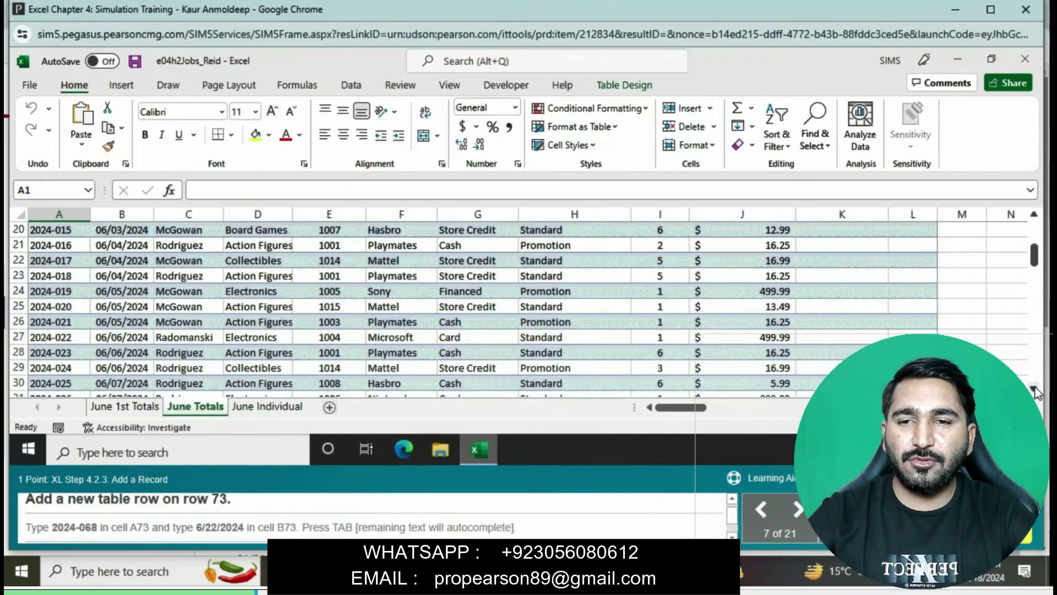
{"action": "left_click", "coordinate": [1034, 389]}
{"action": "left_click", "coordinate": [1034, 389]}
{"action": "left_click", "coordinate": [1034, 389]}
{"action": "left_click", "coordinate": [1034, 389]}
{"action": "left_click", "coordinate": [1034, 388]}
{"action": "left_click", "coordinate": [1034, 388]}
{"action": "left_click", "coordinate": [1034, 389]}
{"action": "left_click", "coordinate": [1034, 388]}
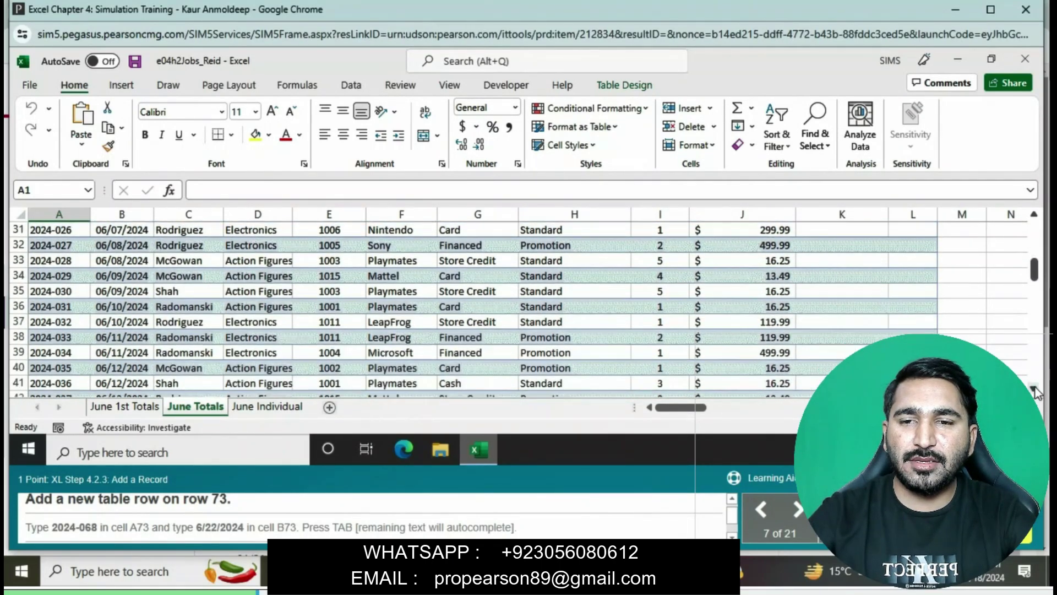
{"action": "left_click", "coordinate": [1034, 389]}
{"action": "left_click", "coordinate": [1034, 389]}
{"action": "left_click", "coordinate": [1034, 389]}
{"action": "left_click", "coordinate": [1034, 389]}
{"action": "left_click", "coordinate": [1034, 388]}
{"action": "left_click", "coordinate": [1034, 389]}
{"action": "left_click", "coordinate": [1034, 389]}
{"action": "left_click", "coordinate": [1034, 388]}
{"action": "left_click", "coordinate": [1034, 389]}
{"action": "left_click", "coordinate": [1034, 389]}
{"action": "left_click", "coordinate": [1034, 389]}
{"action": "left_click", "coordinate": [1034, 389]}
{"action": "left_click", "coordinate": [1034, 388]}
{"action": "left_click", "coordinate": [1033, 389]}
{"action": "left_click", "coordinate": [1034, 389]}
{"action": "left_click", "coordinate": [1033, 389]}
{"action": "left_click", "coordinate": [1034, 388]}
{"action": "left_click", "coordinate": [1034, 389]}
{"action": "left_click", "coordinate": [1034, 388]}
{"action": "left_click", "coordinate": [1033, 389]}
{"action": "left_click", "coordinate": [1034, 389]}
{"action": "left_click", "coordinate": [1034, 388]}
{"action": "left_click", "coordinate": [1034, 388]}
{"action": "left_click", "coordinate": [1034, 389]}
{"action": "left_click", "coordinate": [1034, 389]}
{"action": "left_click", "coordinate": [1034, 389]}
{"action": "left_click", "coordinate": [1033, 389]}
{"action": "left_click", "coordinate": [1034, 389]}
{"action": "left_click", "coordinate": [1034, 388]}
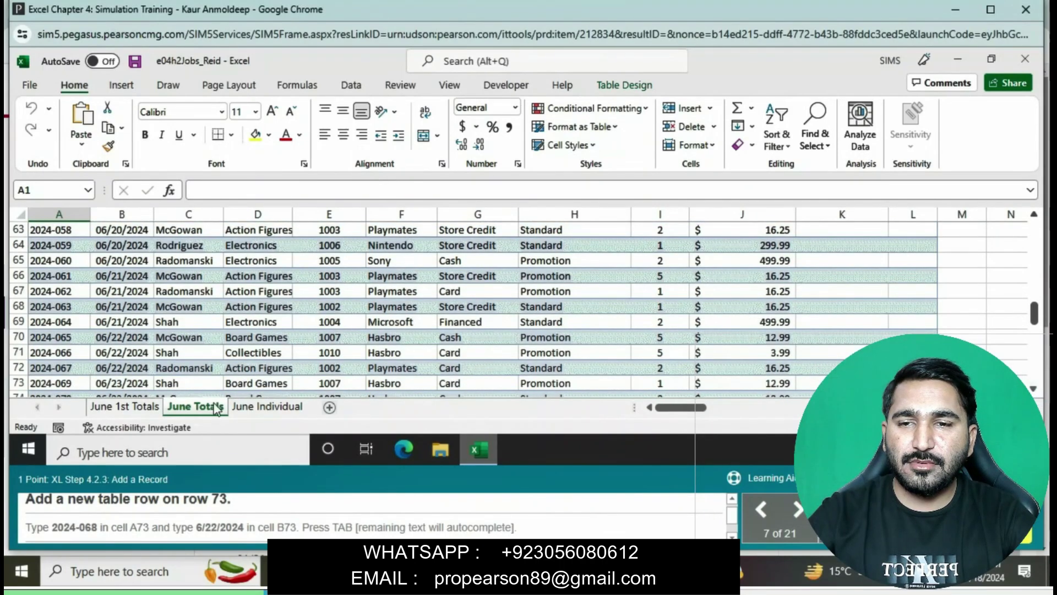
{"action": "left_click", "coordinate": [21, 384]}
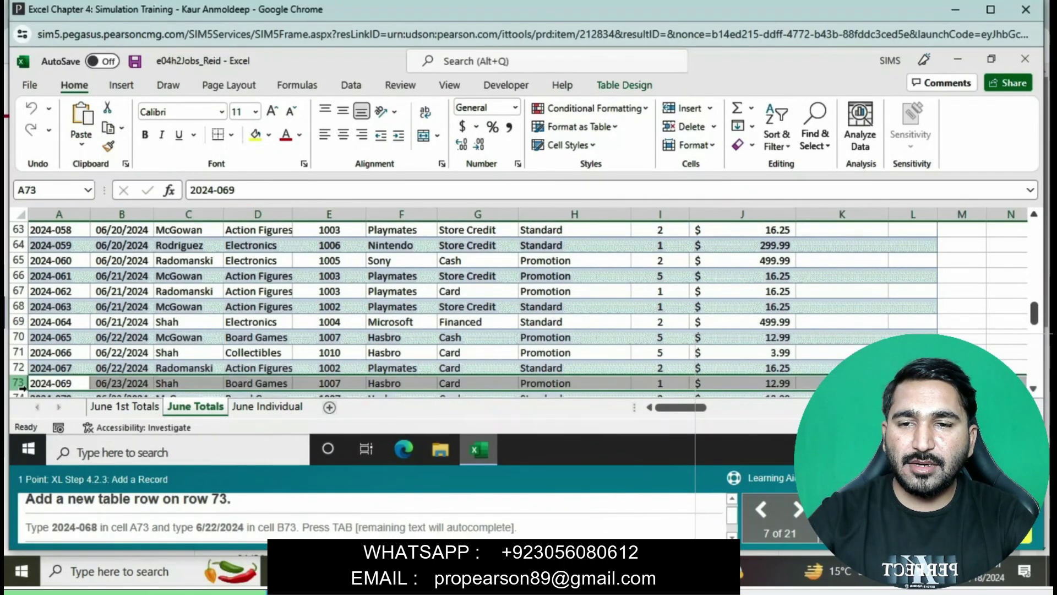
{"action": "right_click", "coordinate": [21, 384]}
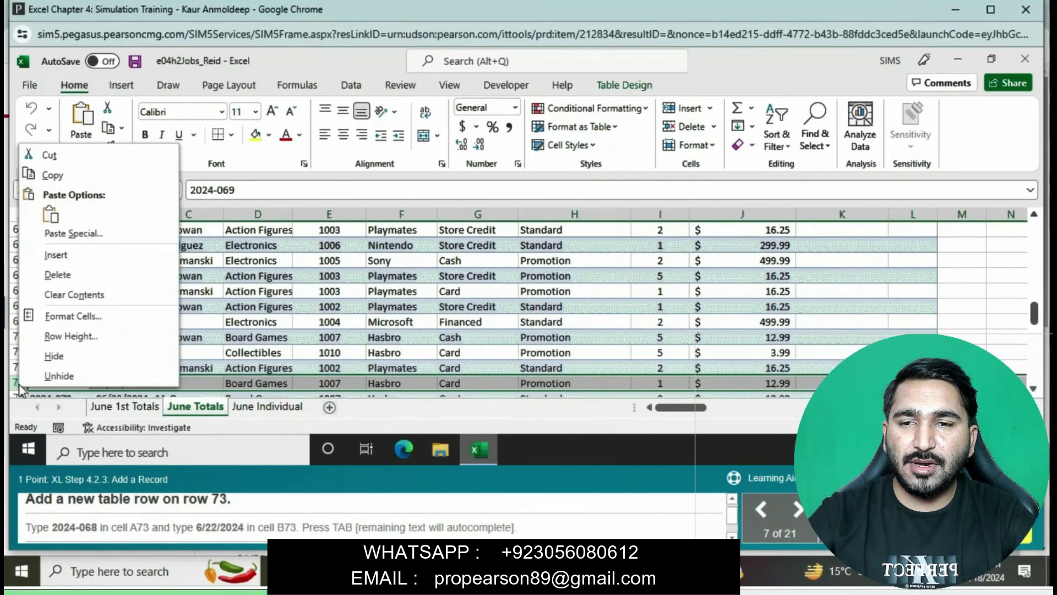
{"action": "left_click", "coordinate": [48, 258]}
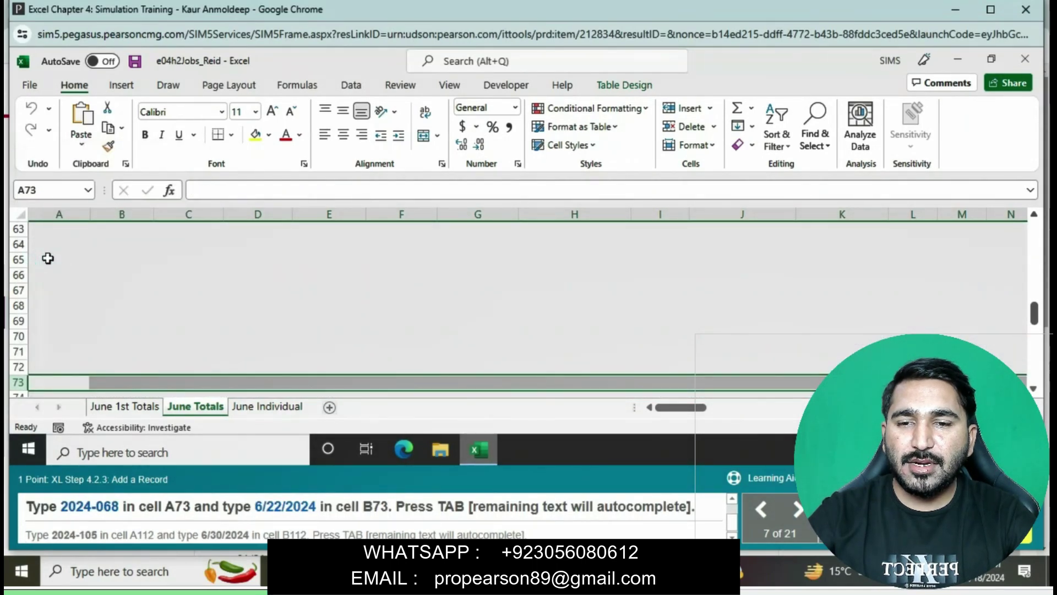
Step: Enter the transaction number 2024-068 in cell A73 of the June Totals table
{"action": "left_click", "coordinate": [64, 382]}
{"action": "type", "text": "2"}
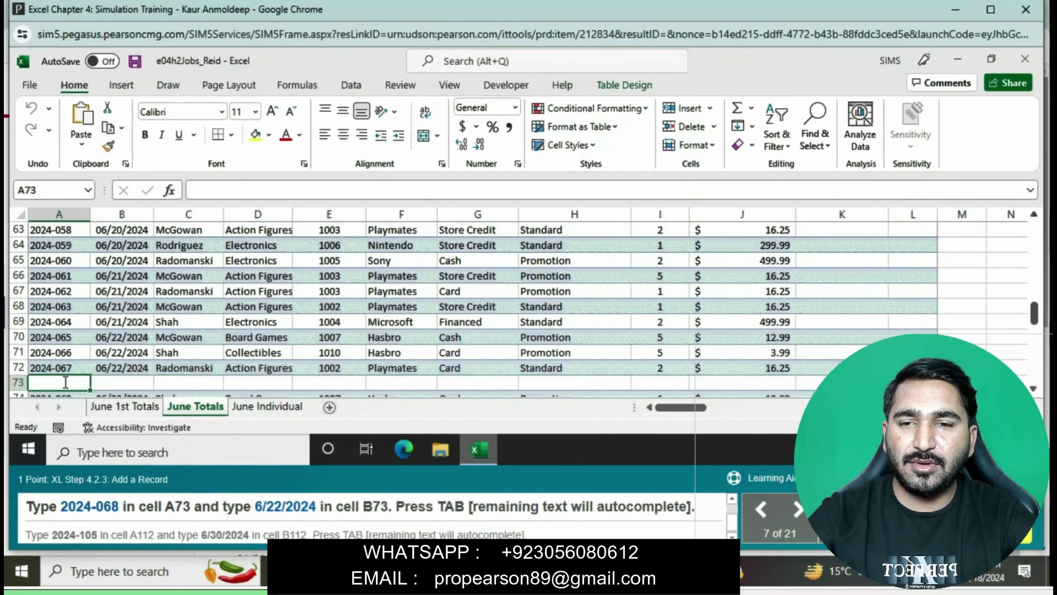
{"action": "type", "text": "024-068"}
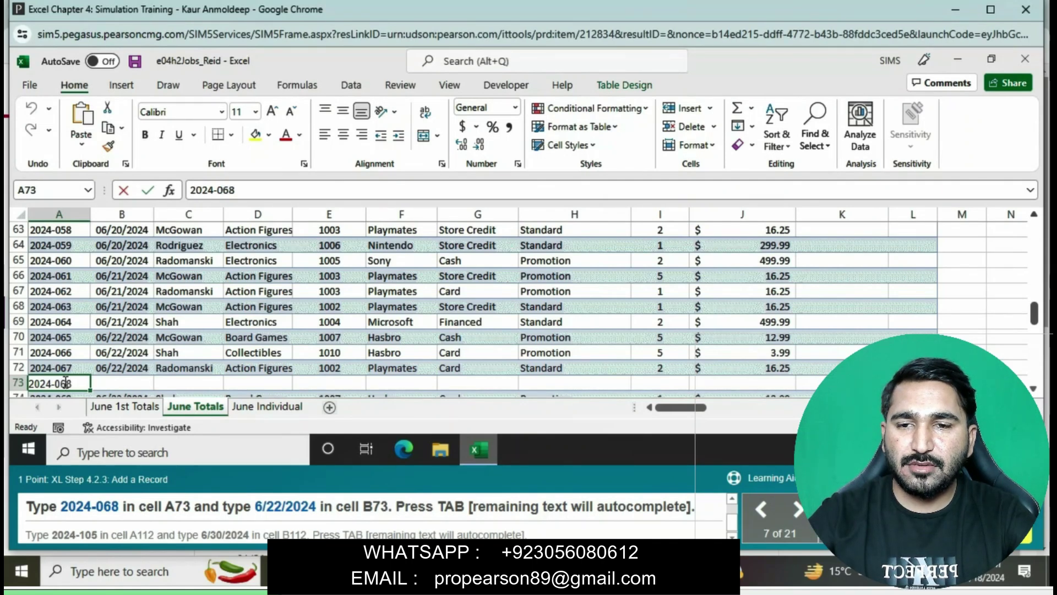
{"action": "key", "text": "Return"}
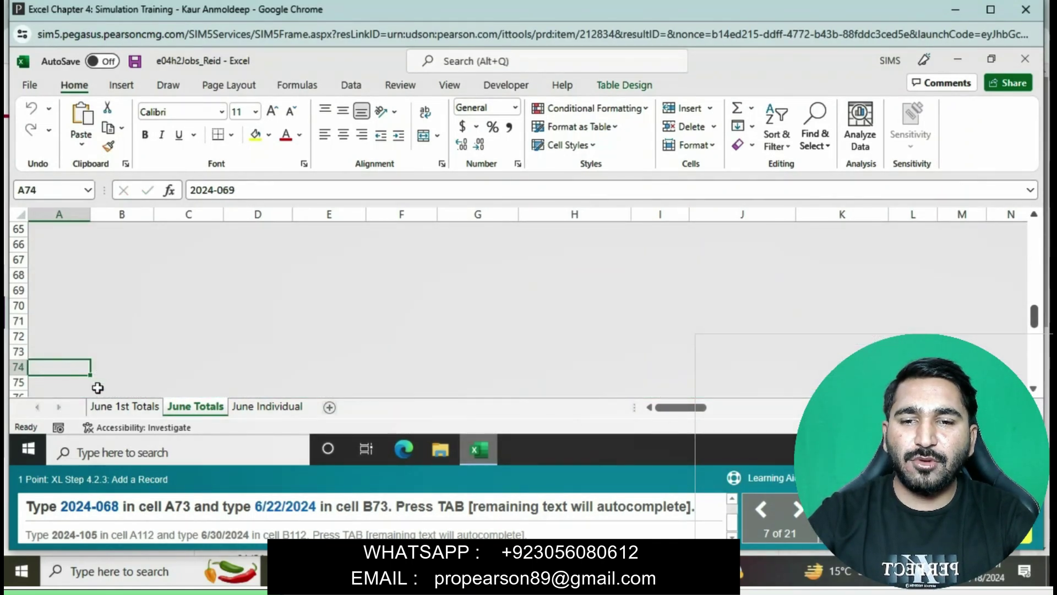
Step: Enter the date 6/22/2024 in cell B73 for the 2024-068 record
{"action": "left_click", "coordinate": [130, 354]}
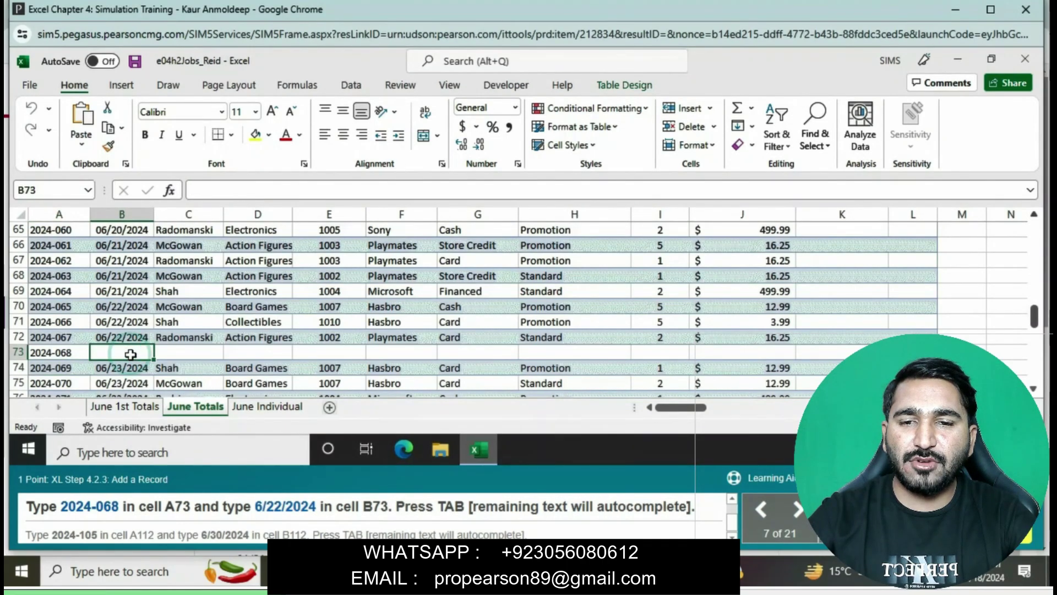
{"action": "type", "text": "6"}
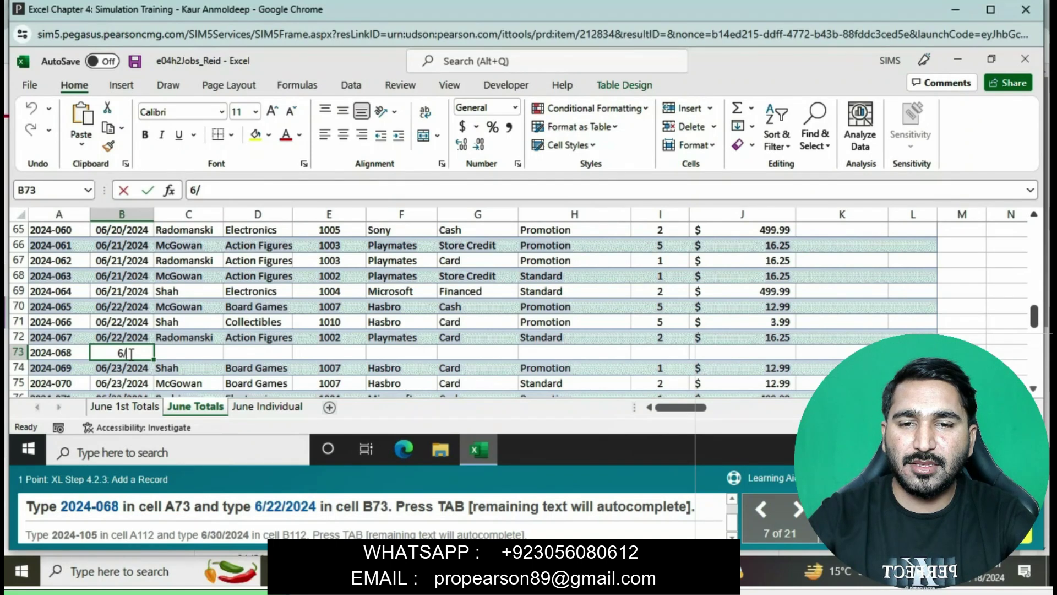
{"action": "type", "text": "/"}
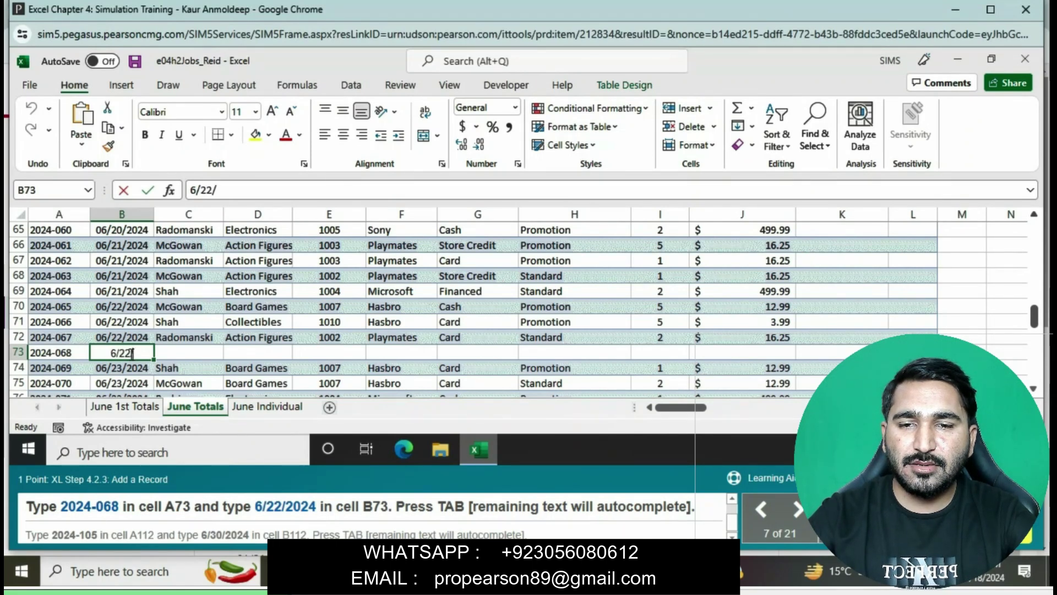
{"action": "type", "text": "2"}
{"action": "type", "text": "024"}
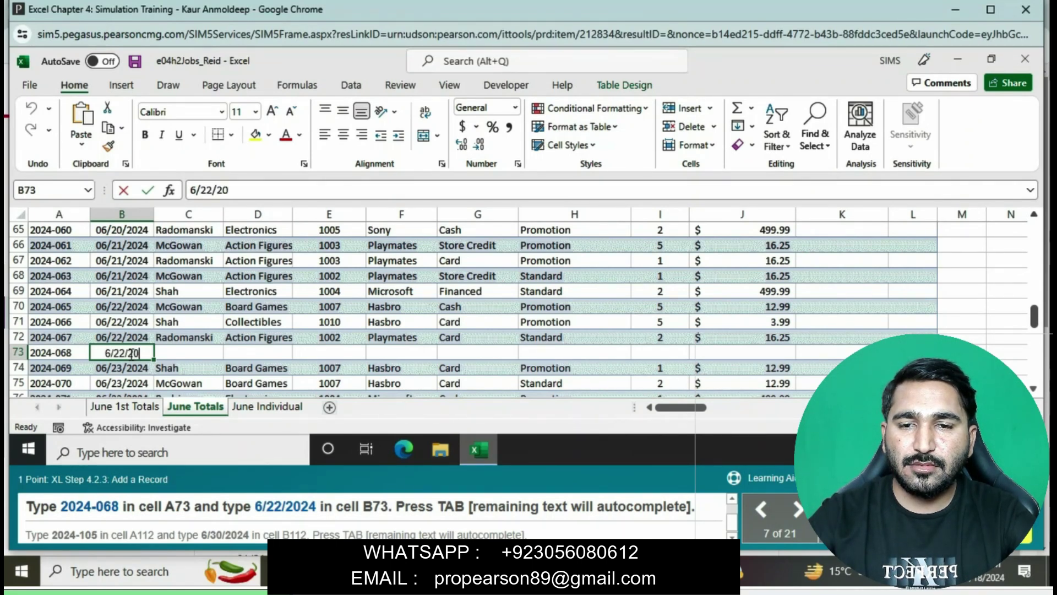
{"action": "key", "text": "Return"}
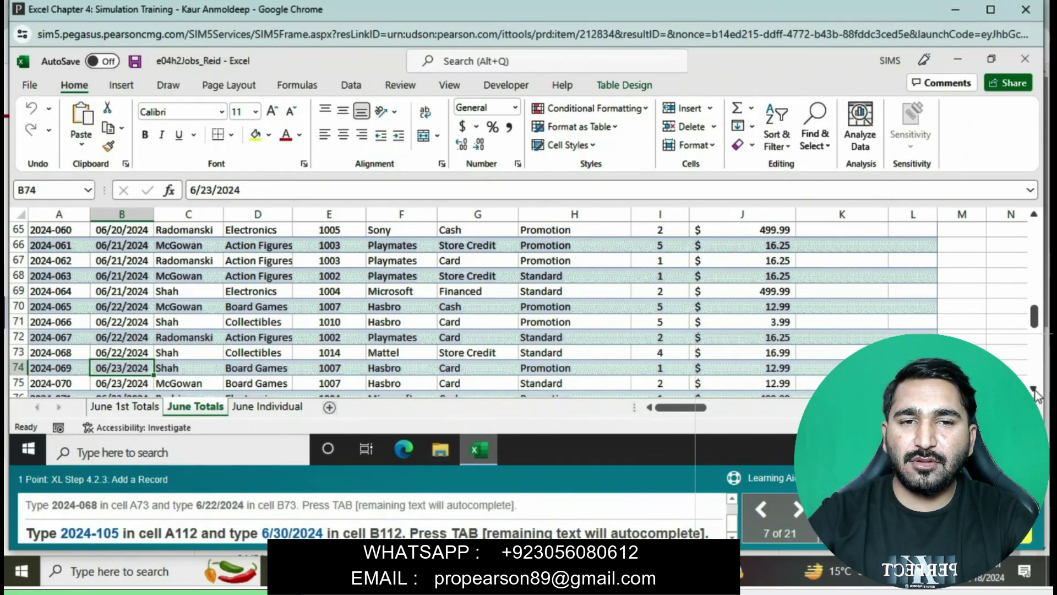
Step: Add a new record below the last table row by entering 2024-105 in cell A112, correcting any mistyped text
{"action": "scroll", "coordinate": [1034, 389], "scroll_direction": "down", "scroll_amount": 7}
{"action": "scroll", "coordinate": [1033, 389], "scroll_direction": "down", "scroll_amount": 10}
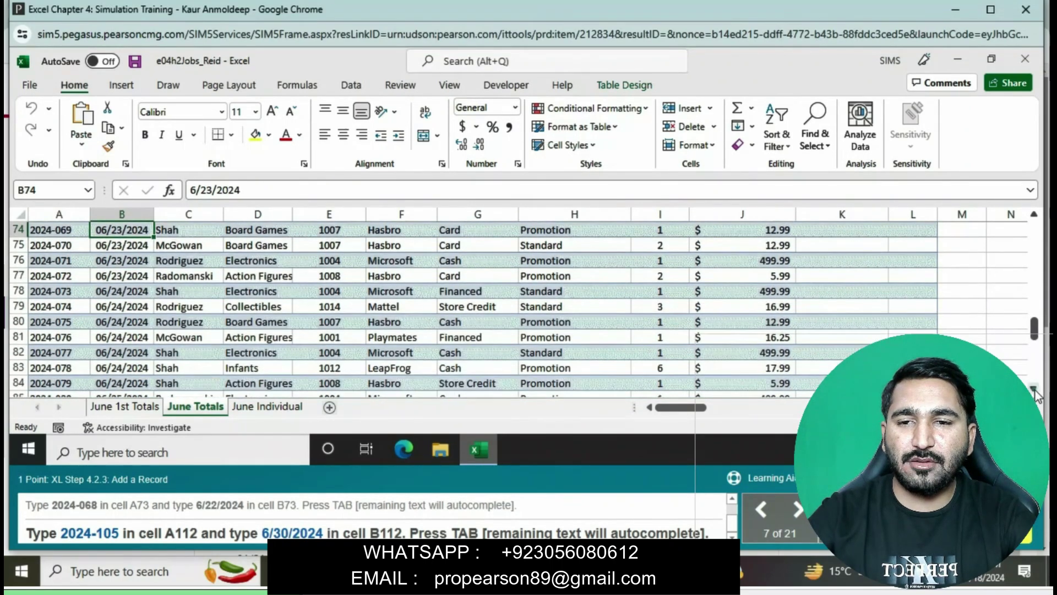
{"action": "scroll", "coordinate": [1033, 390], "scroll_direction": "down", "scroll_amount": 7}
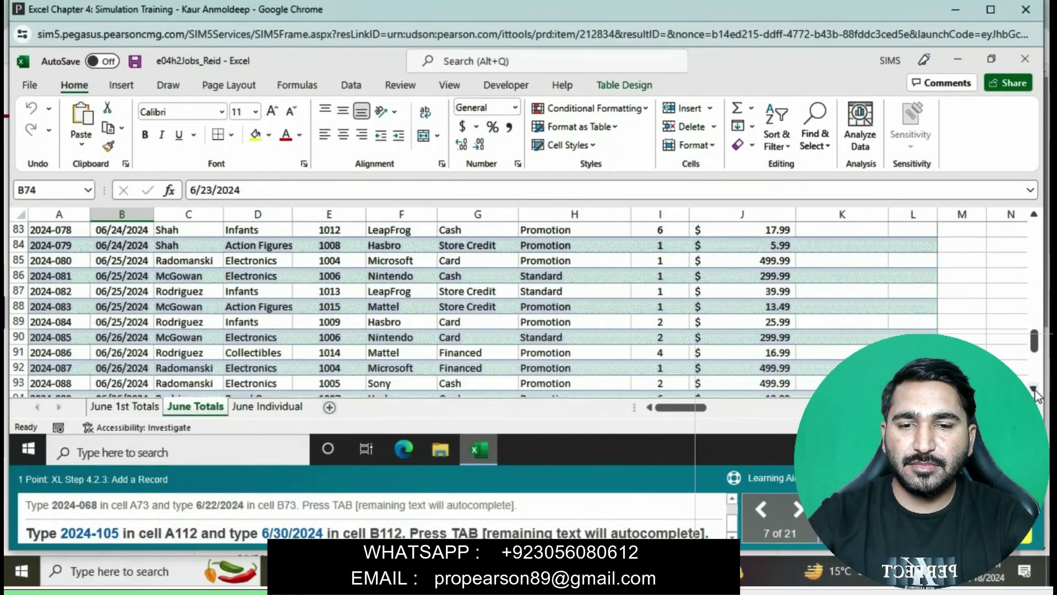
{"action": "scroll", "coordinate": [1033, 391], "scroll_direction": "down", "scroll_amount": 8}
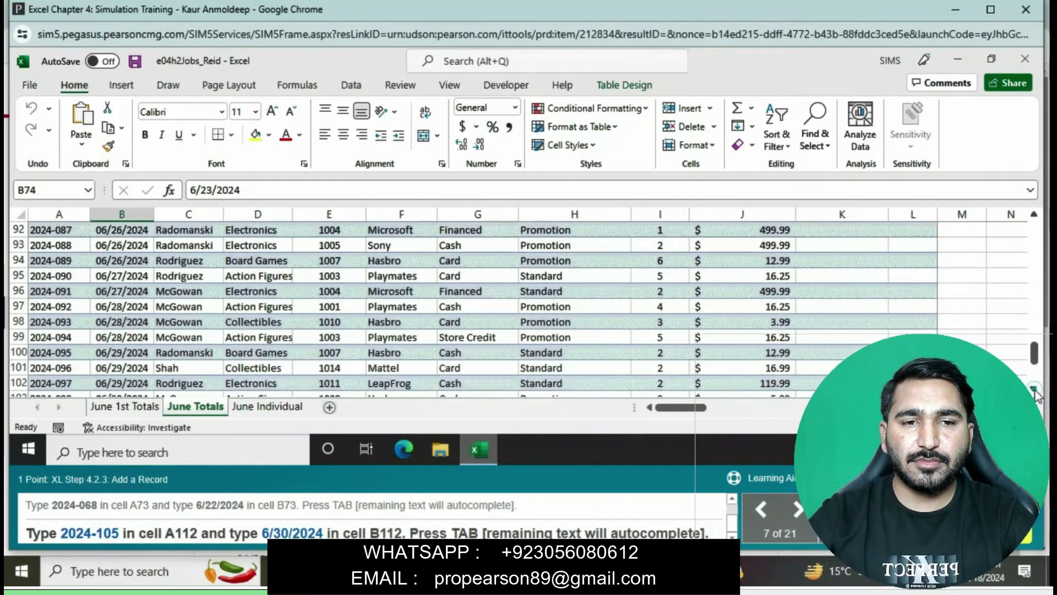
{"action": "scroll", "coordinate": [1034, 390], "scroll_direction": "down", "scroll_amount": 7}
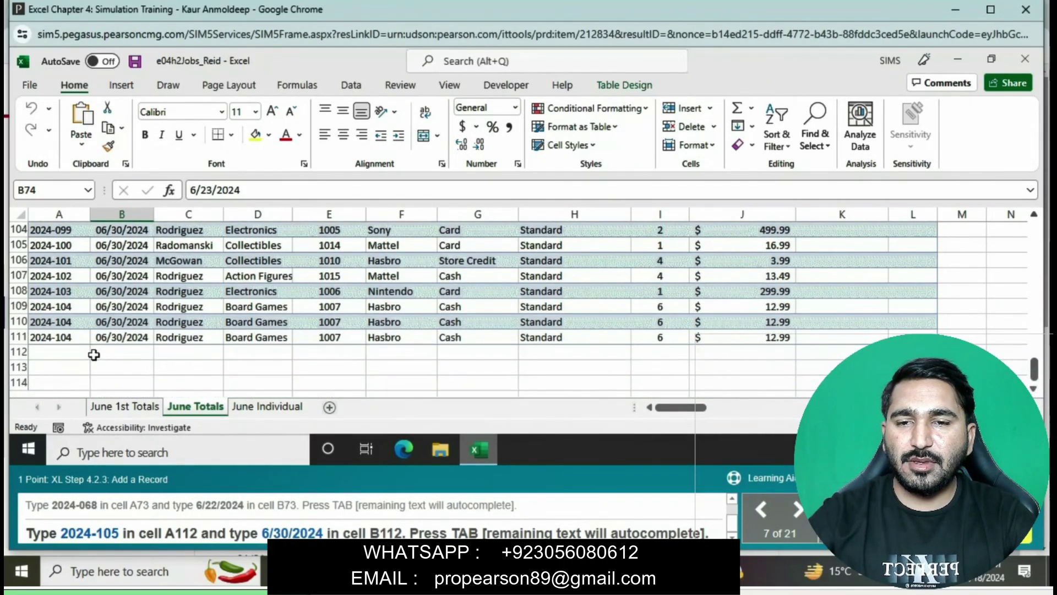
{"action": "left_click", "coordinate": [53, 357]}
{"action": "type", "text": "2"}
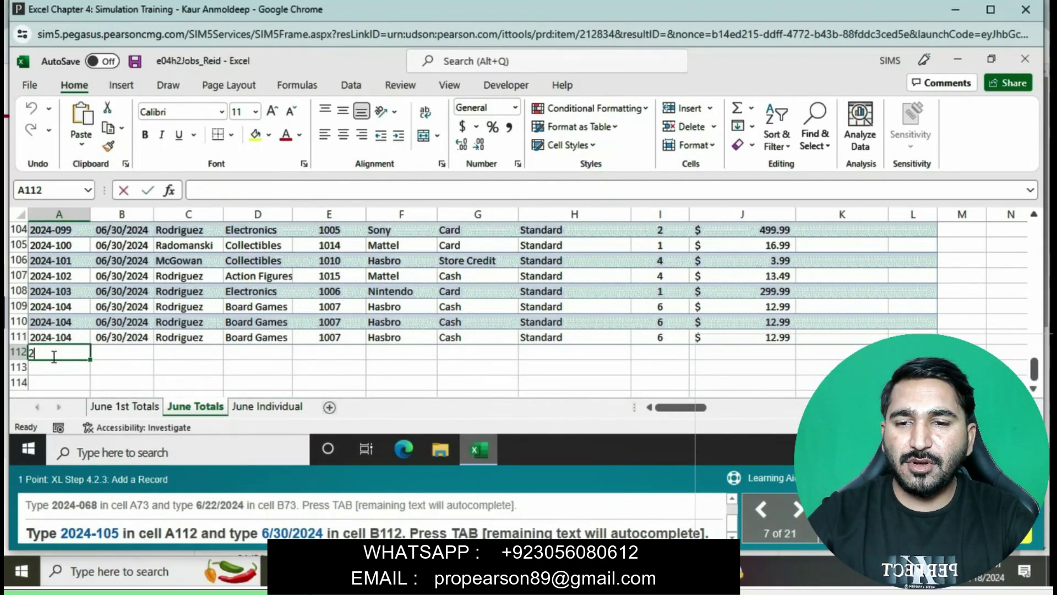
{"action": "type", "text": "-24"}
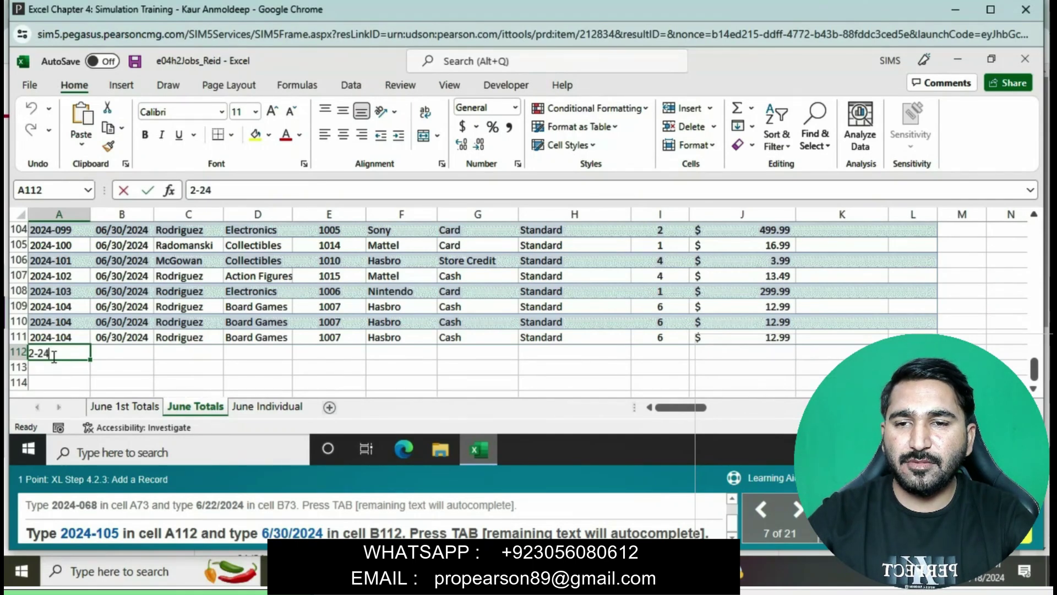
{"action": "key", "text": "BackSpace"}
{"action": "key", "text": "BackSpace"}
{"action": "key", "text": "BackSpace"}
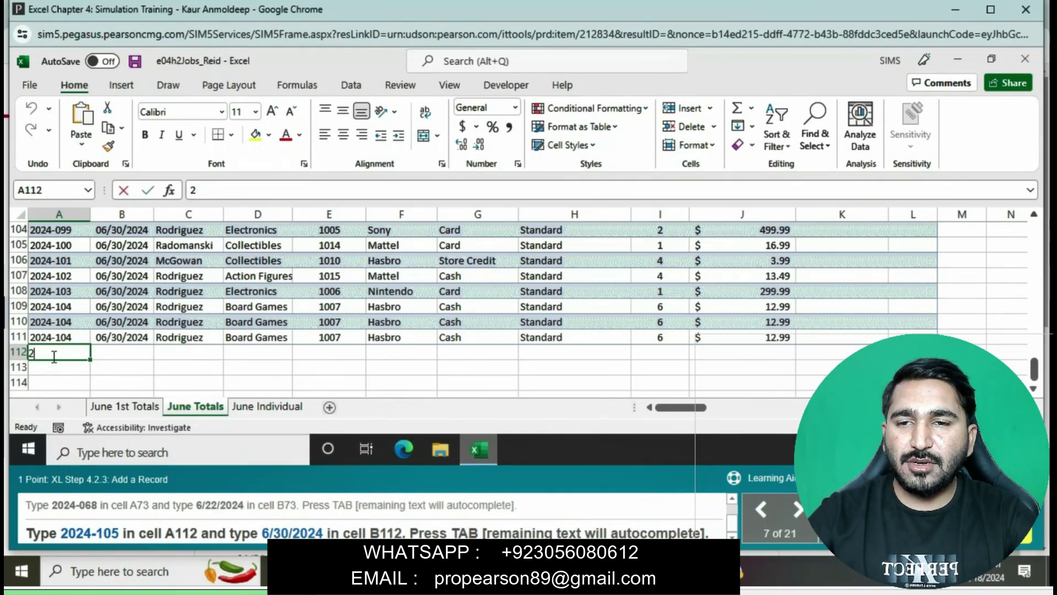
{"action": "type", "text": "024-1"}
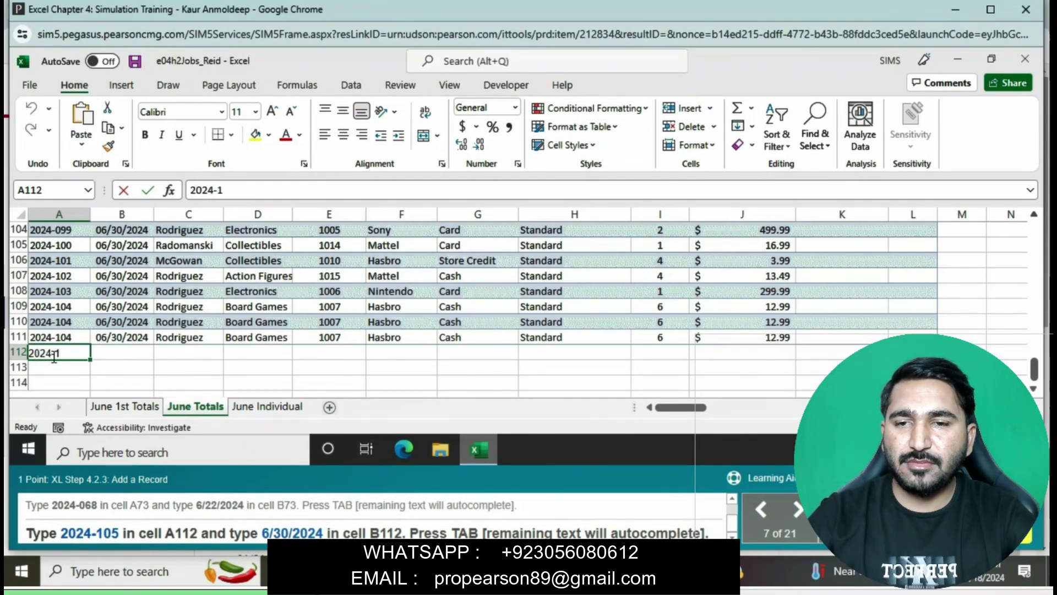
{"action": "type", "text": "05"}
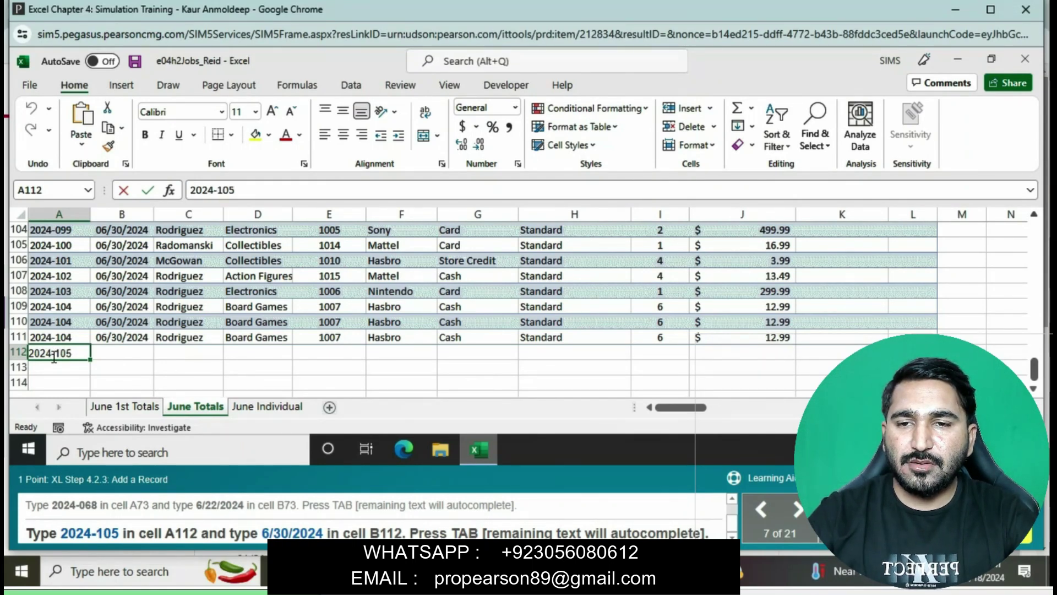
{"action": "key", "text": "Return"}
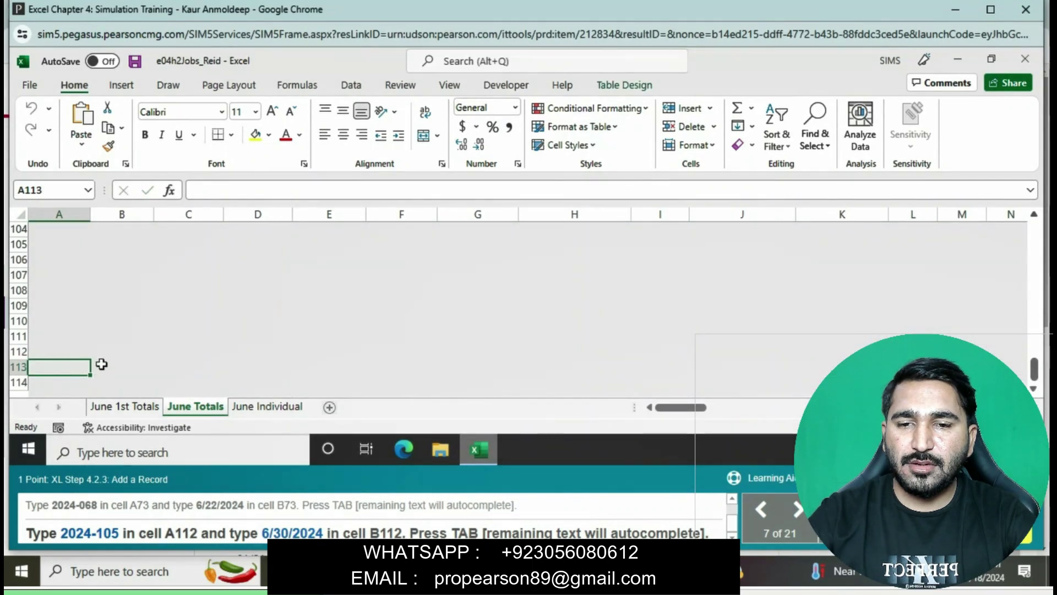
Step: Enter the date 6/30/2024 in cell B112 for the 2024-105 record
{"action": "left_click", "coordinate": [129, 354]}
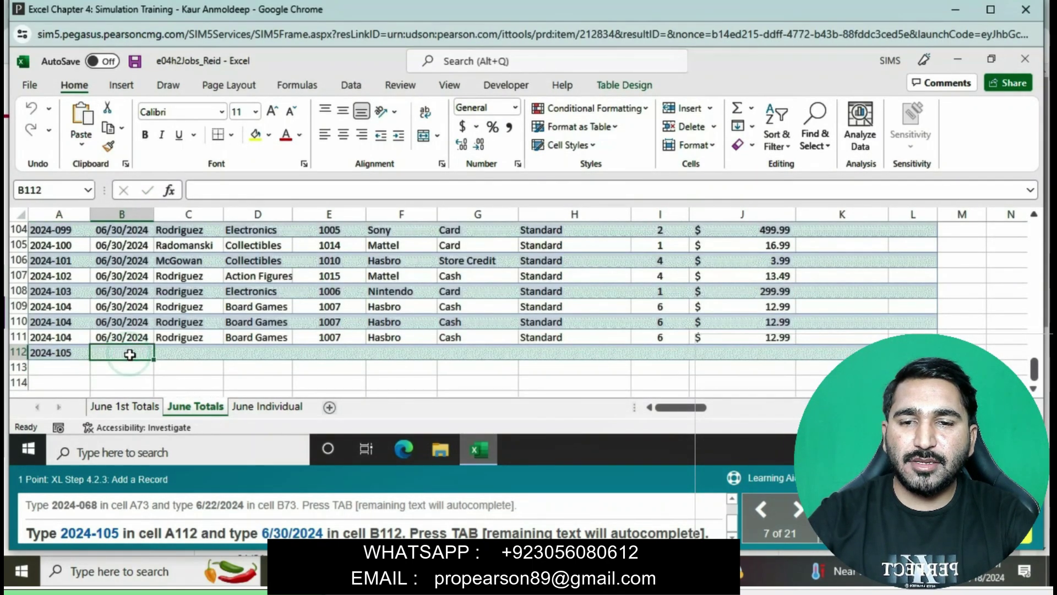
{"action": "type", "text": "6/30/"}
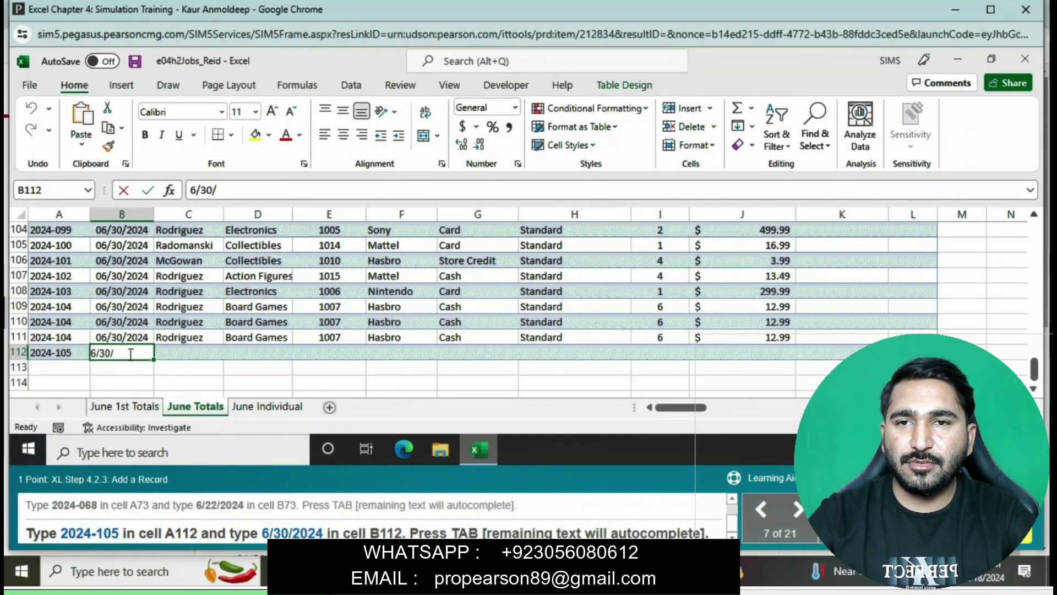
{"action": "type", "text": "2024"}
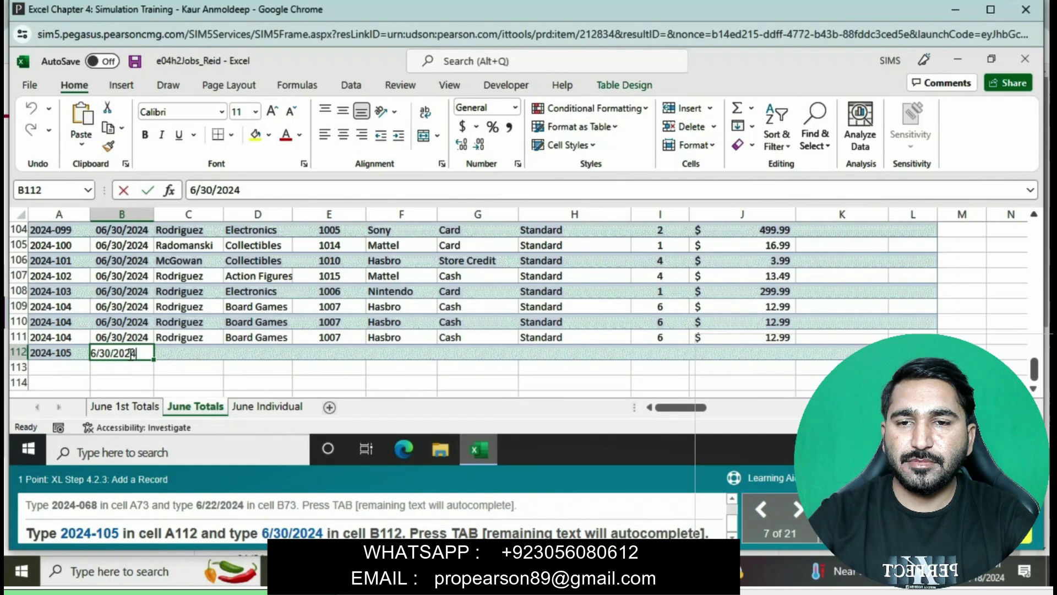
{"action": "key", "text": "Tab"}
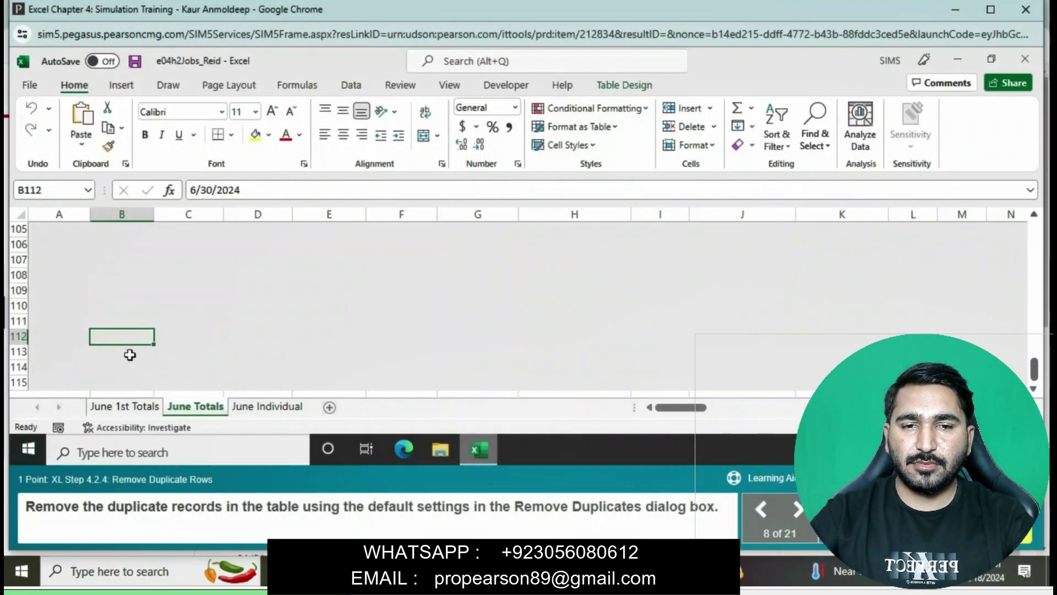
{"action": "scroll", "coordinate": [161, 303], "scroll_direction": "up", "scroll_amount": 20}
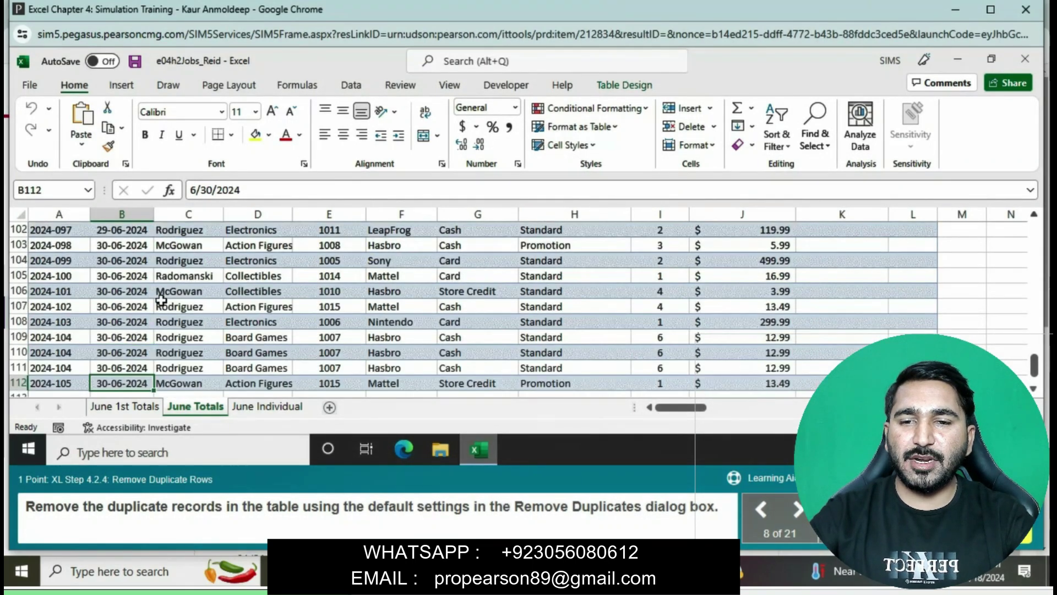
{"action": "scroll", "coordinate": [161, 303], "scroll_direction": "up", "scroll_amount": 9}
{"action": "left_click_drag", "start_coordinate": [55, 333], "coordinate": [913, 336]}
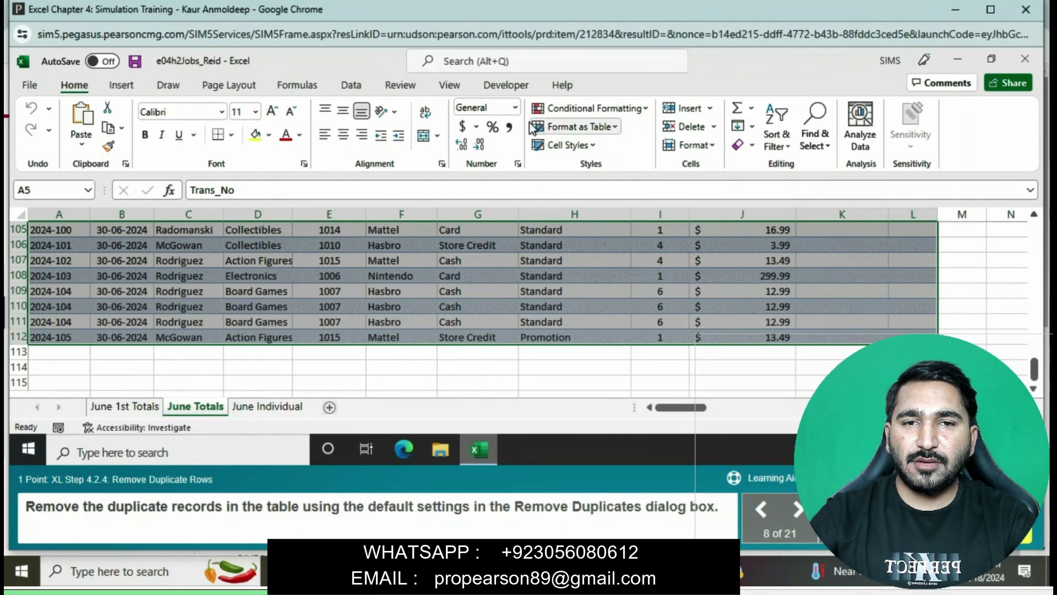
{"action": "left_click", "coordinate": [505, 86]}
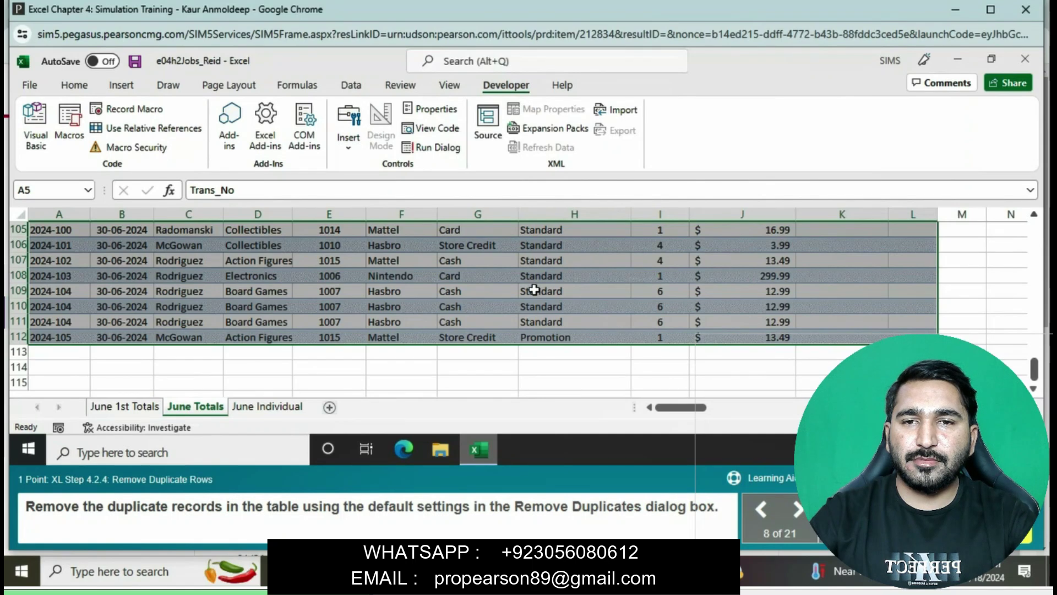
{"action": "scroll", "coordinate": [534, 290], "scroll_direction": "up", "scroll_amount": 20}
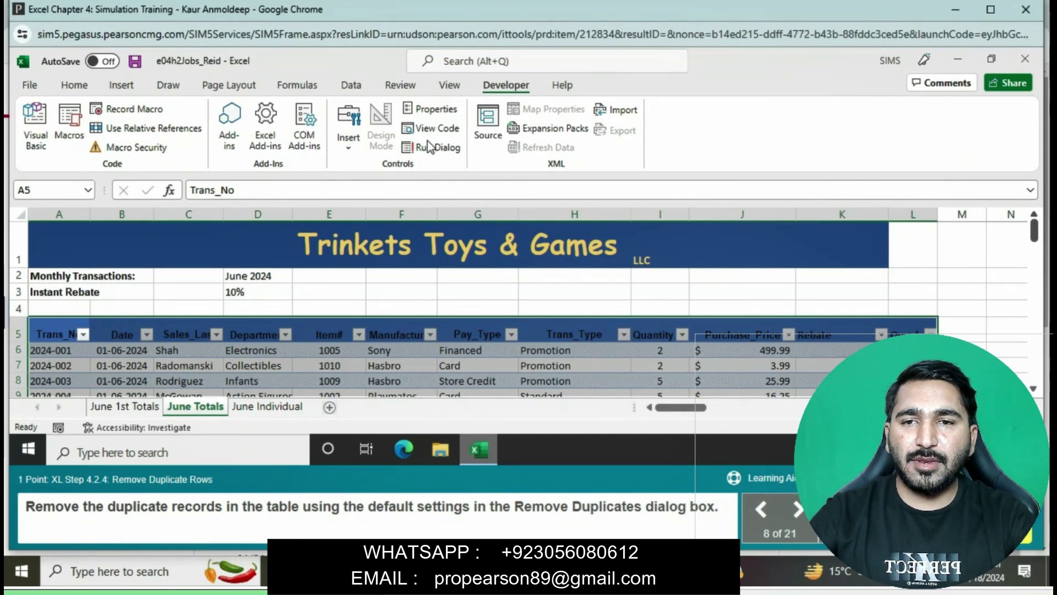
{"action": "left_click", "coordinate": [442, 85]}
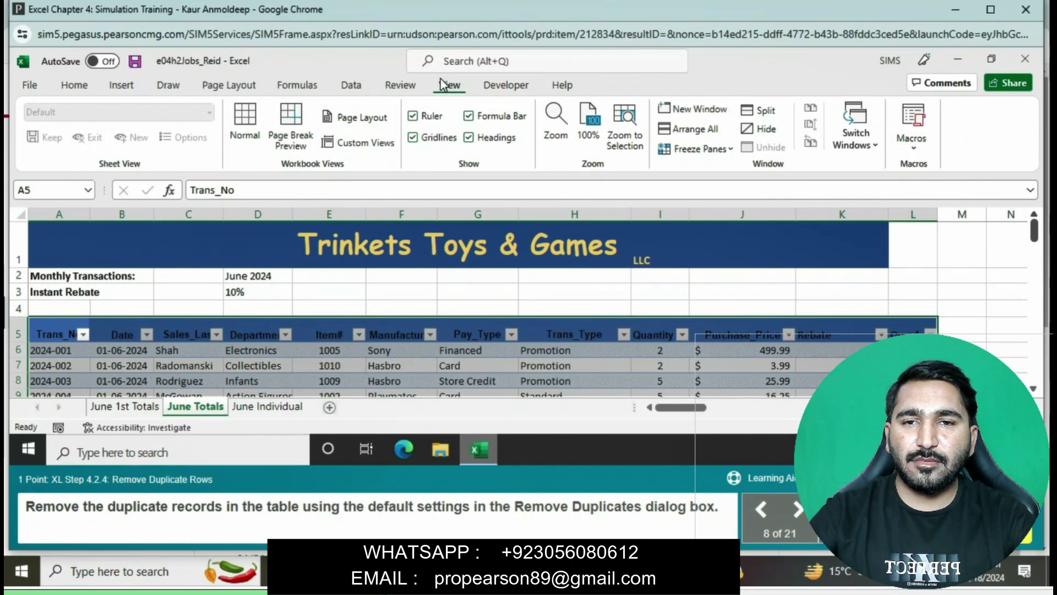
{"action": "left_click", "coordinate": [402, 87]}
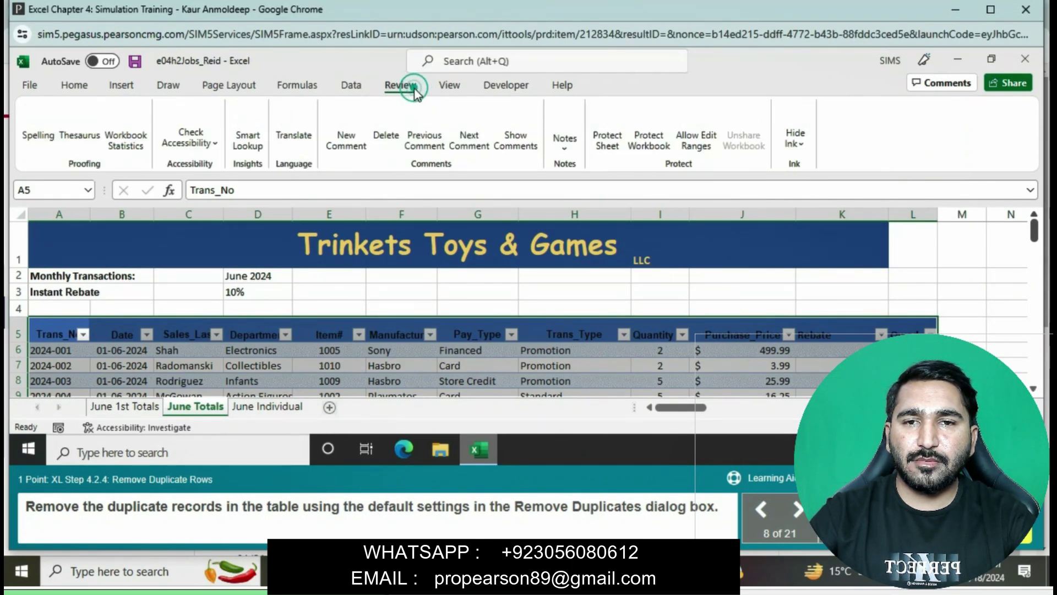
{"action": "left_click", "coordinate": [364, 91]}
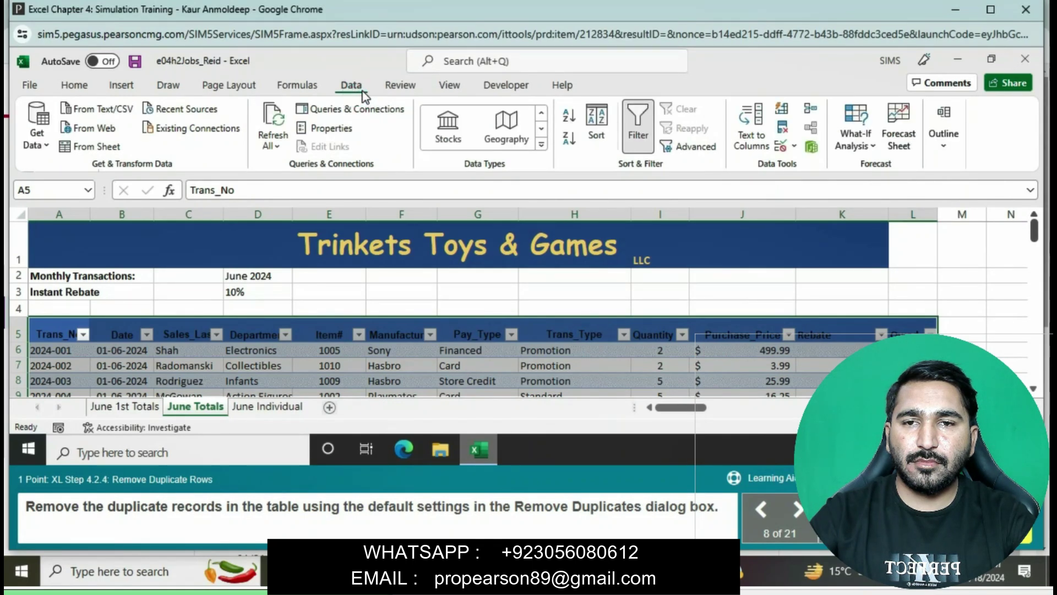
{"action": "left_click", "coordinate": [304, 89]}
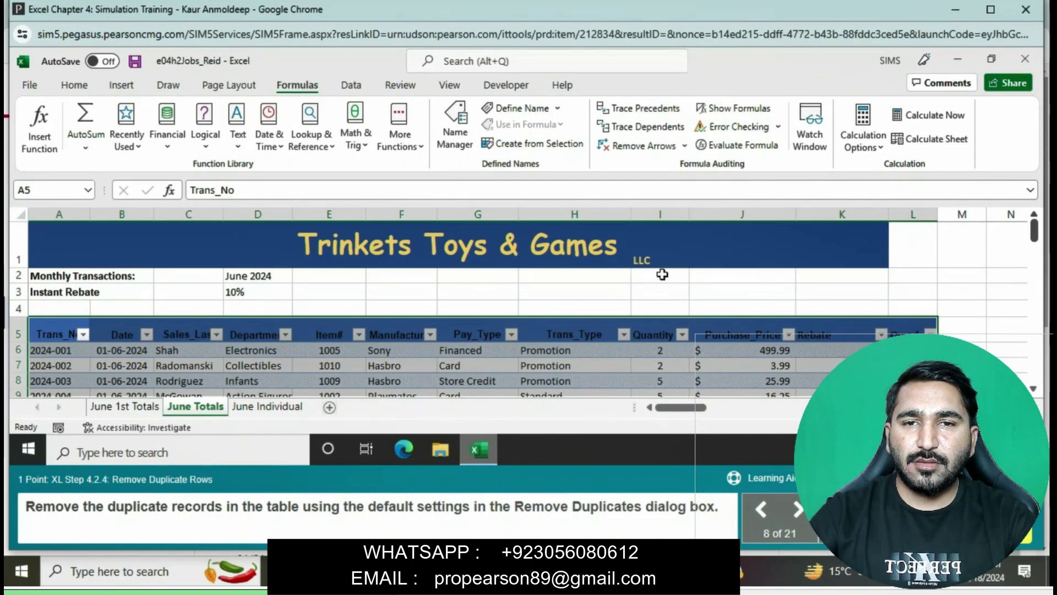
{"action": "left_click", "coordinate": [668, 279]}
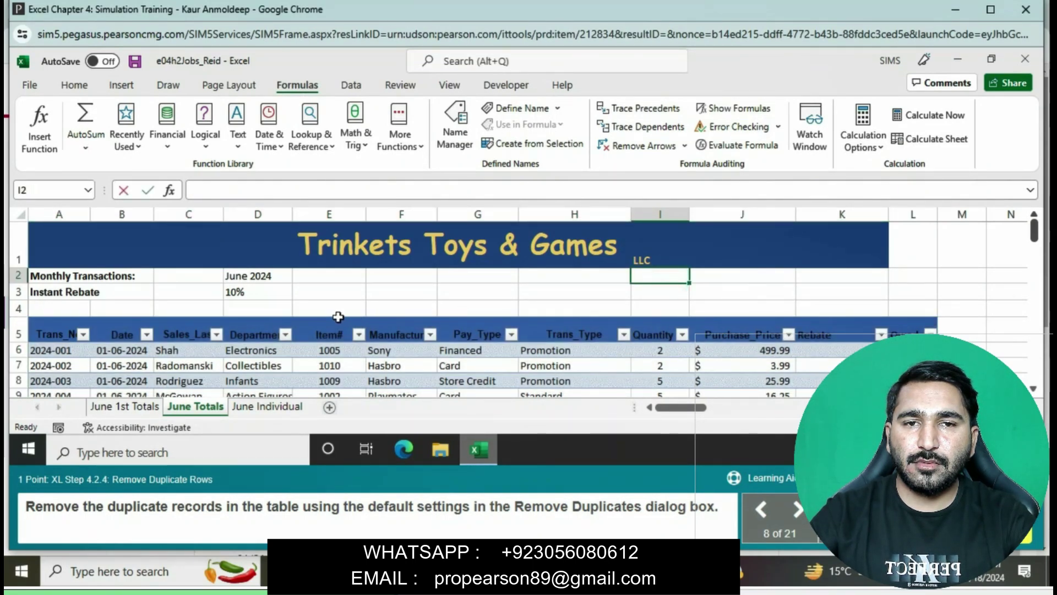
{"action": "left_click", "coordinate": [336, 313]}
{"action": "left_click", "coordinate": [337, 326]}
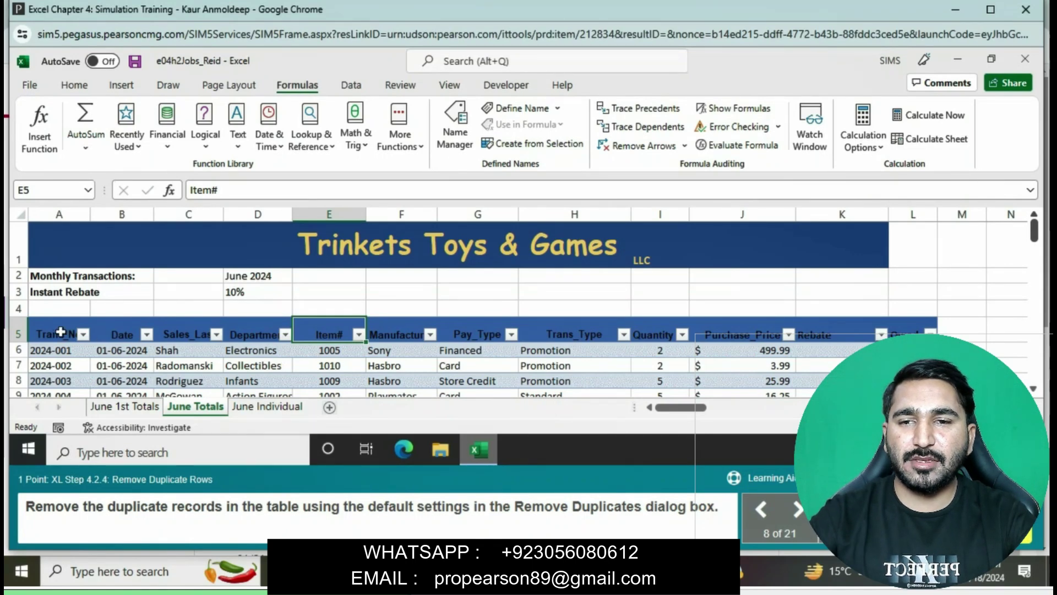
{"action": "left_click", "coordinate": [60, 332]}
{"action": "left_click_drag", "start_coordinate": [60, 332], "coordinate": [388, 347]}
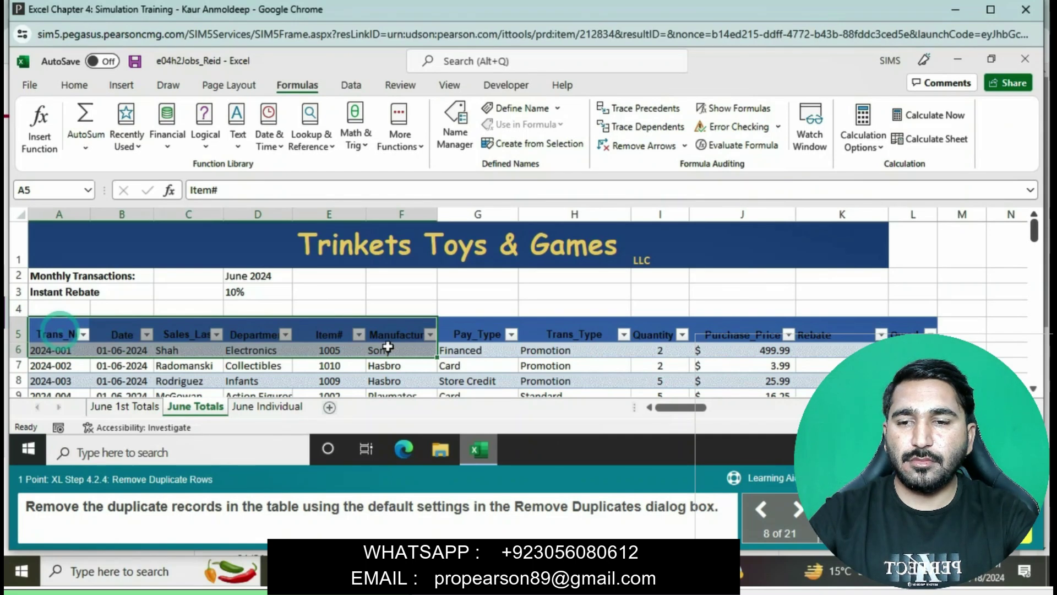
{"action": "left_click_drag", "start_coordinate": [388, 347], "coordinate": [911, 337]}
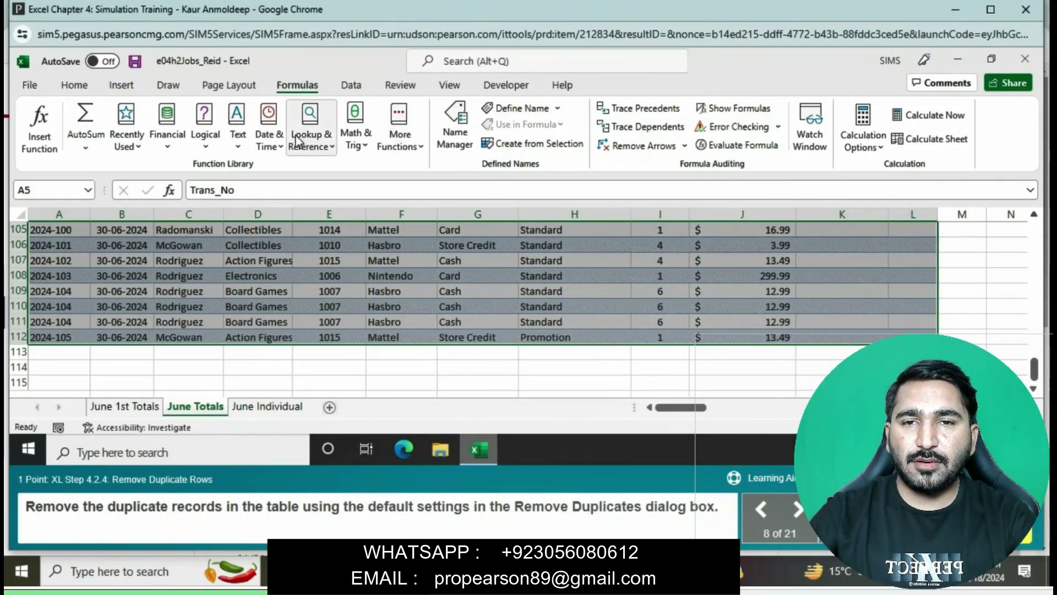
{"action": "left_click", "coordinate": [136, 90]}
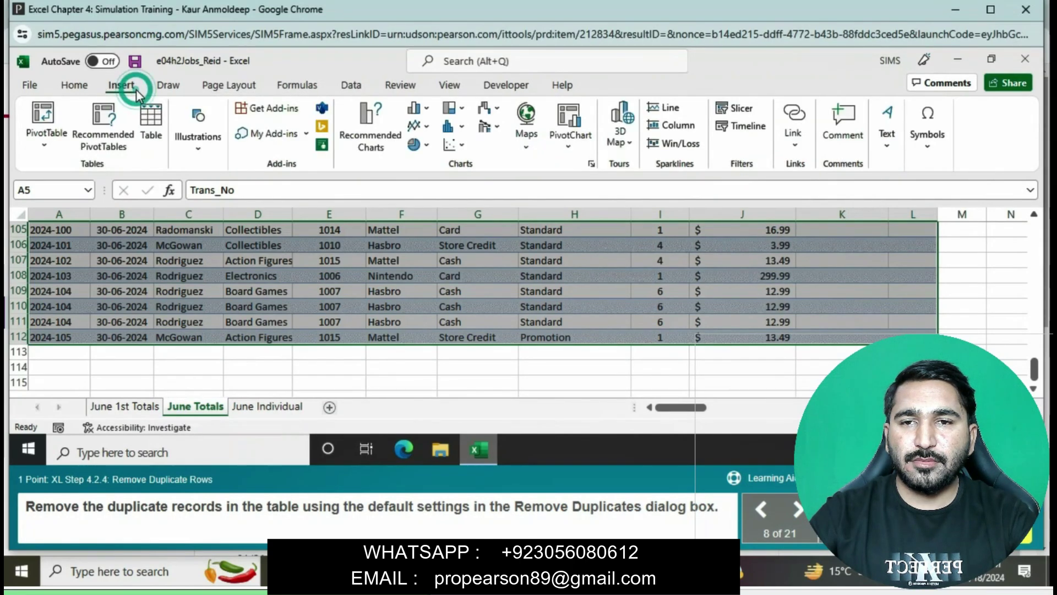
{"action": "left_click", "coordinate": [168, 88]}
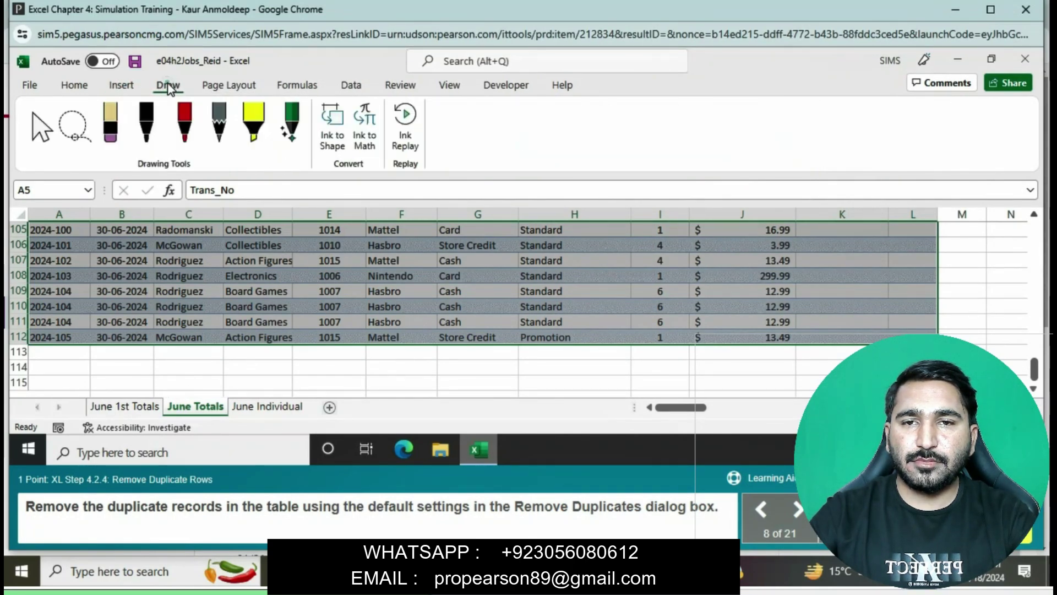
{"action": "left_click", "coordinate": [210, 87]}
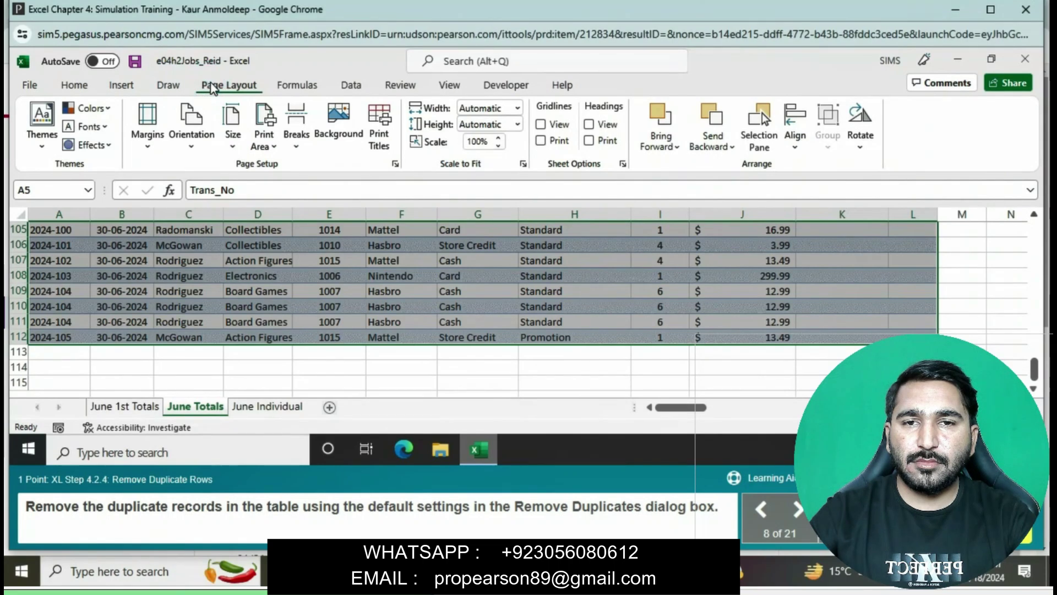
{"action": "left_click", "coordinate": [305, 86]}
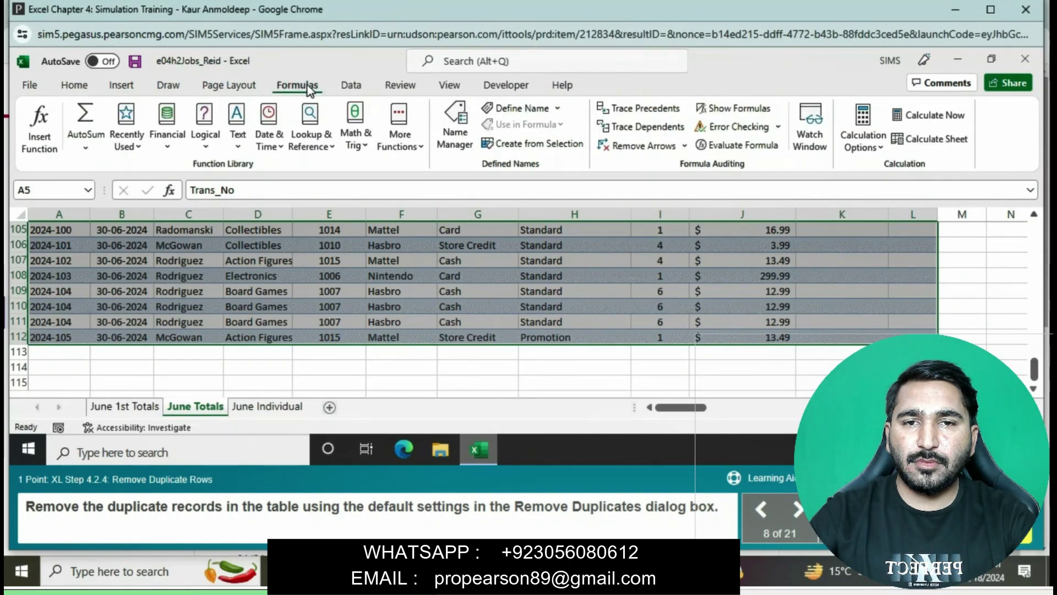
{"action": "left_click", "coordinate": [352, 86]}
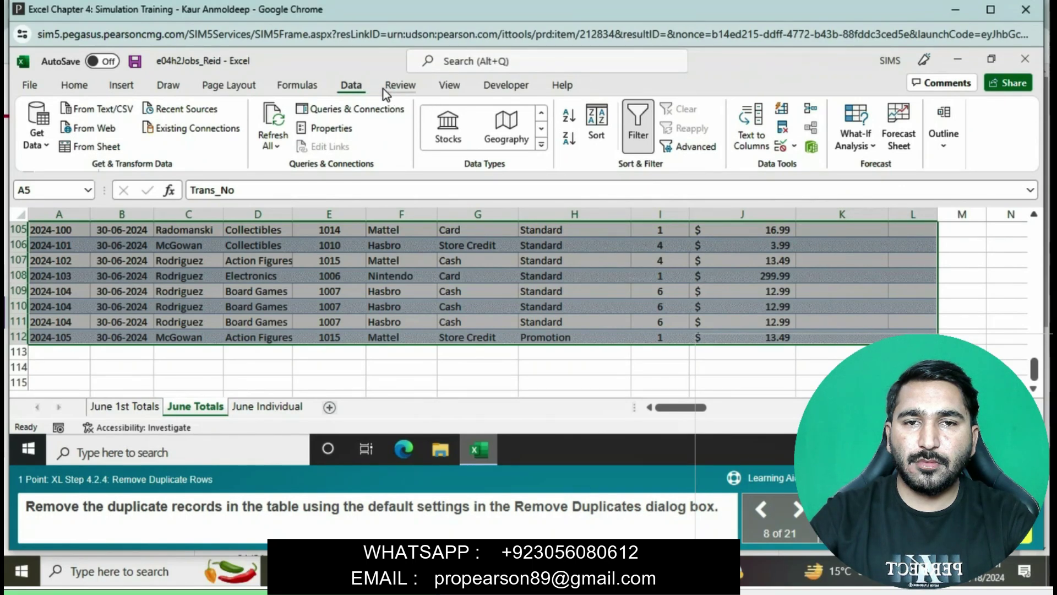
{"action": "left_click", "coordinate": [400, 88]}
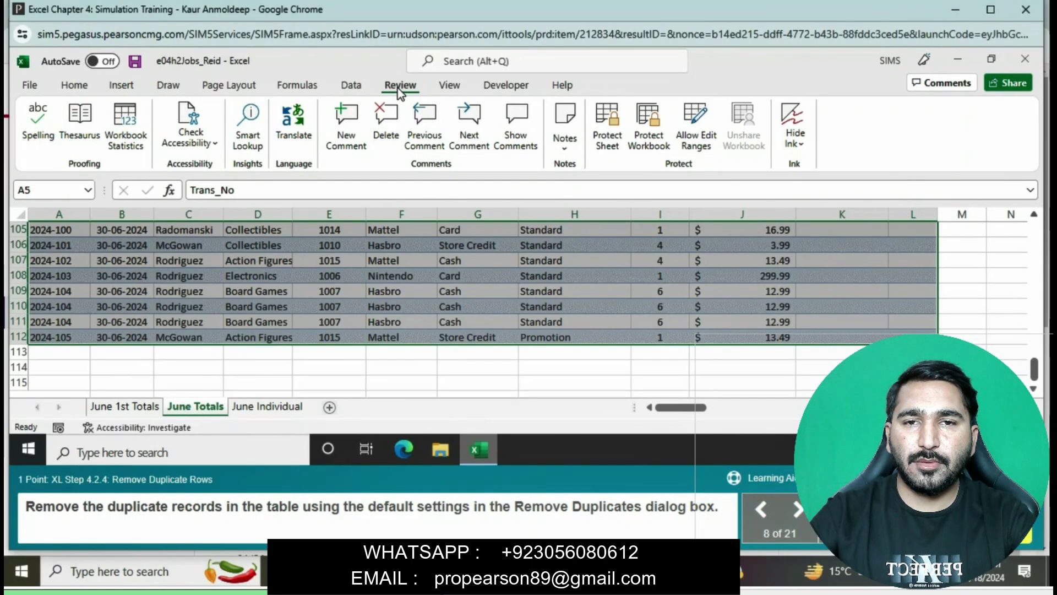
{"action": "left_click", "coordinate": [441, 89]}
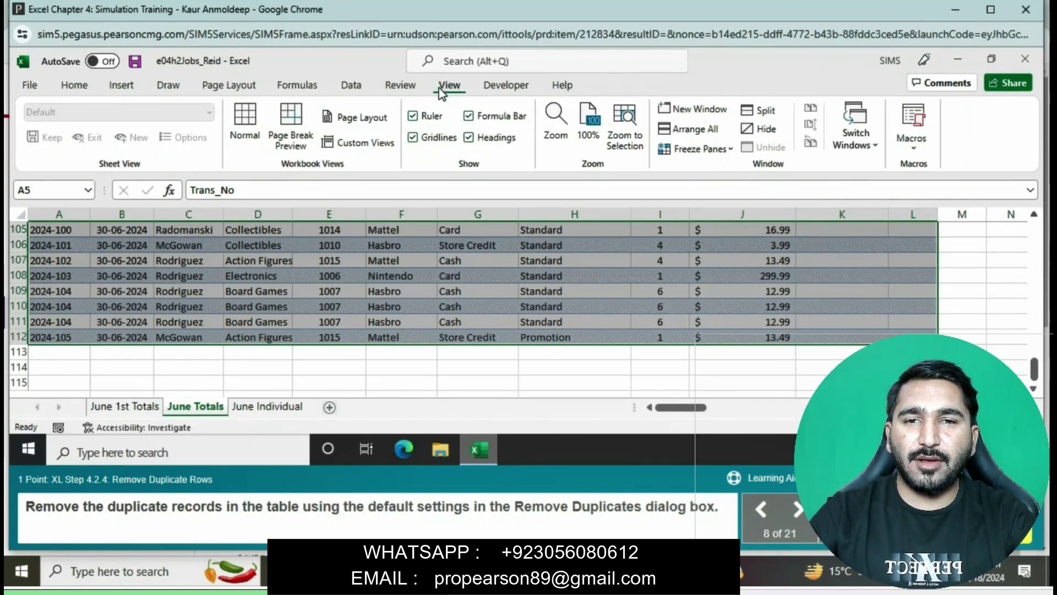
{"action": "left_click", "coordinate": [497, 94]}
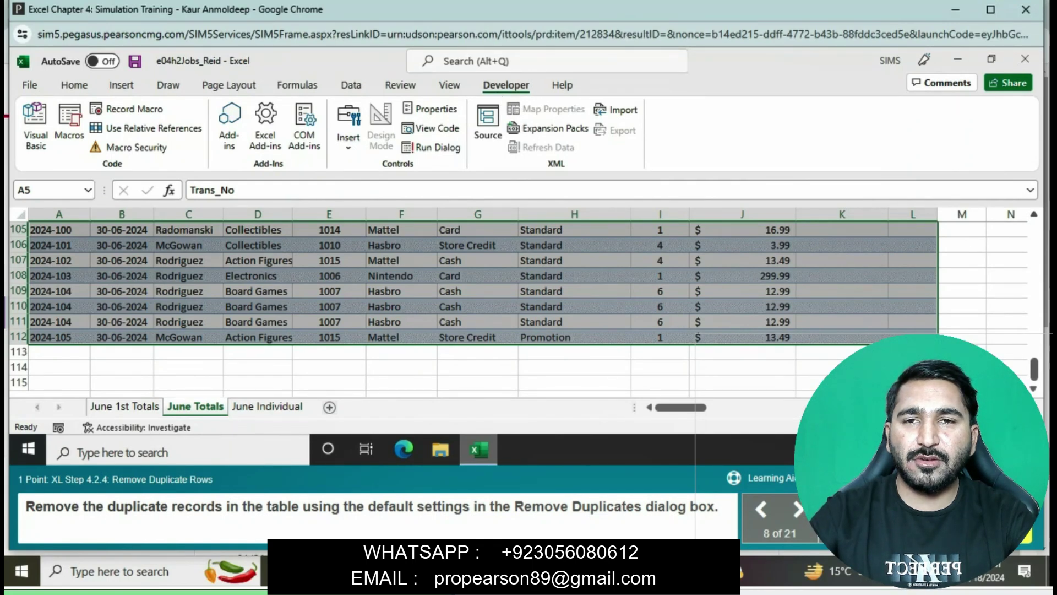
Step: Consult the practice hints for the Remove Duplicate Rows task up to the Remove Duplicates command, and close them
{"action": "left_click", "coordinate": [768, 477]}
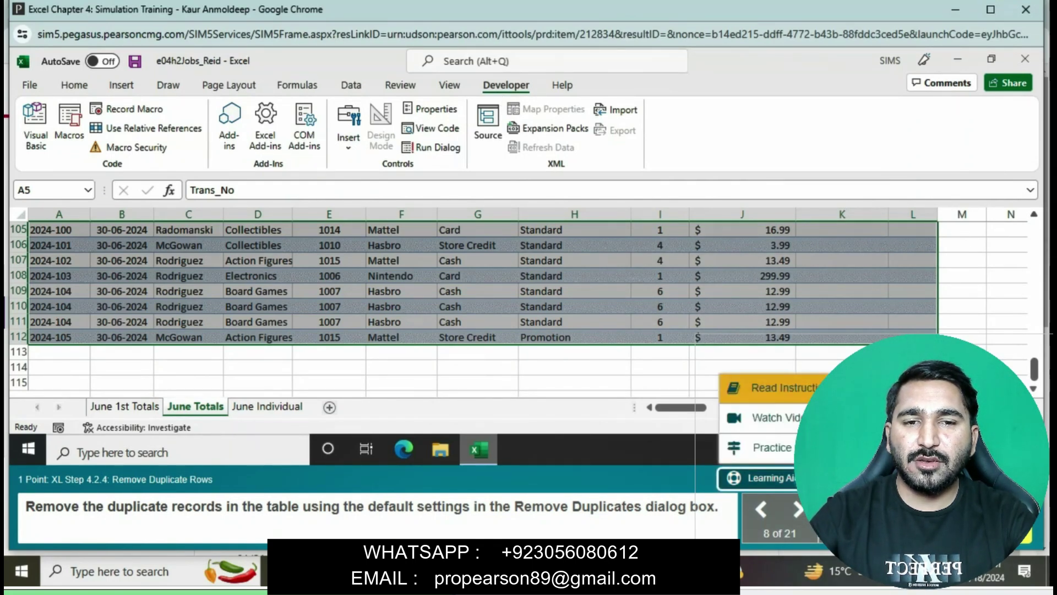
{"action": "left_click", "coordinate": [791, 445]}
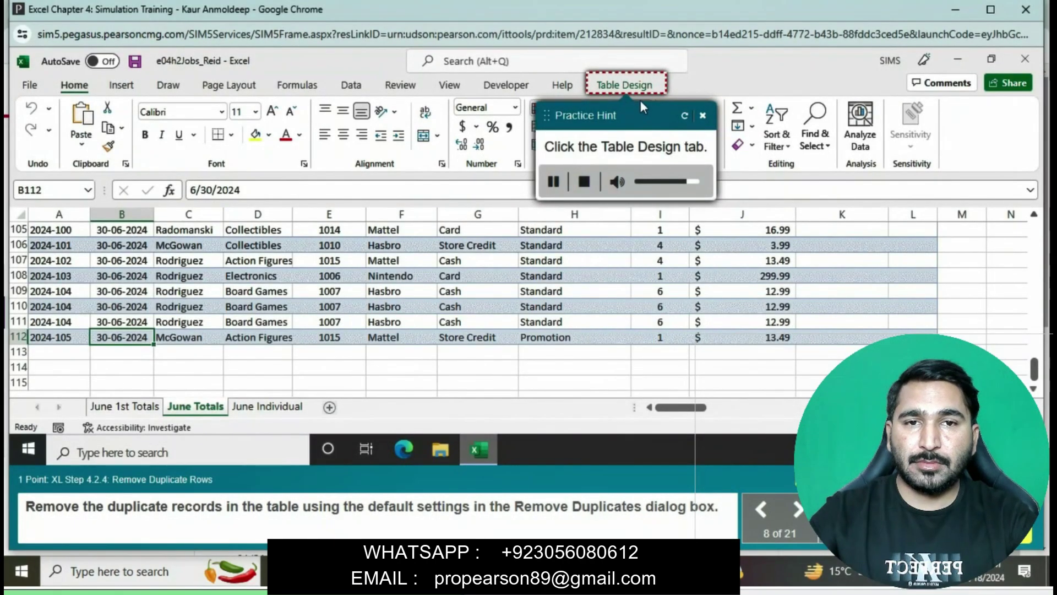
{"action": "left_click", "coordinate": [631, 83]}
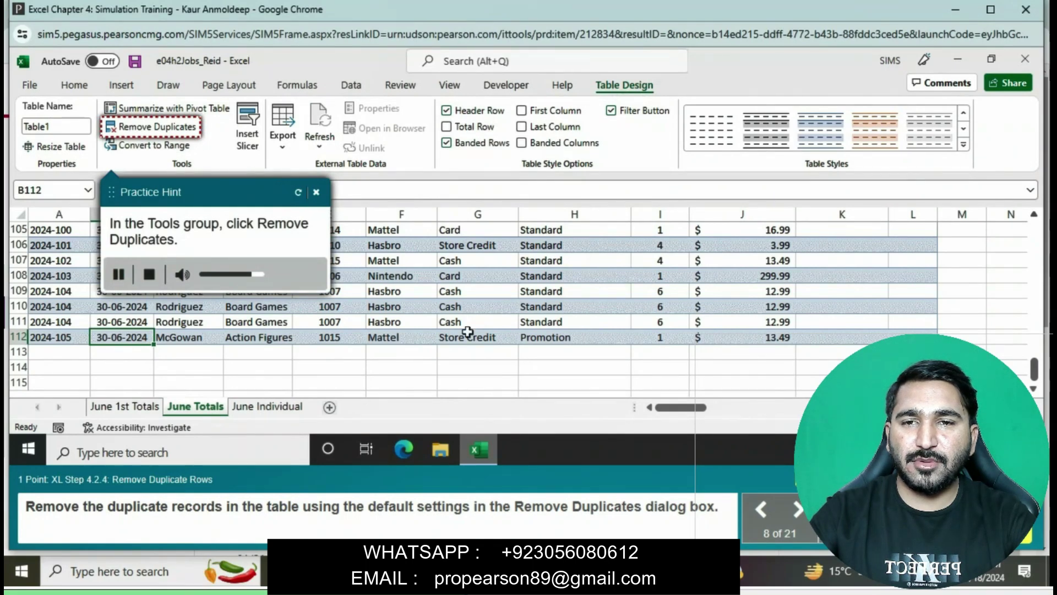
{"action": "scroll", "coordinate": [467, 332], "scroll_direction": "up", "scroll_amount": 20}
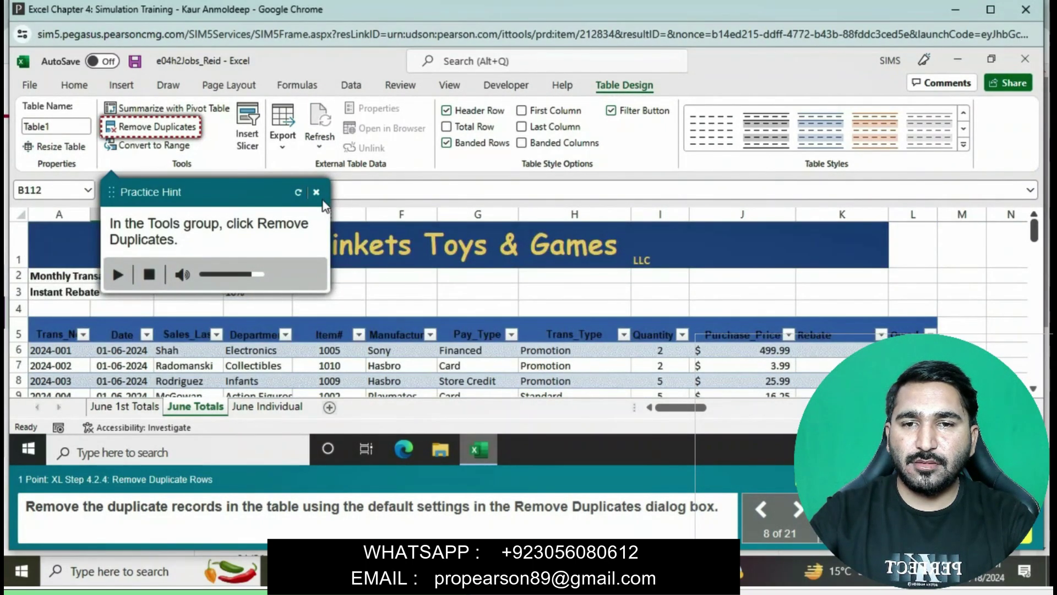
{"action": "left_click", "coordinate": [316, 193]}
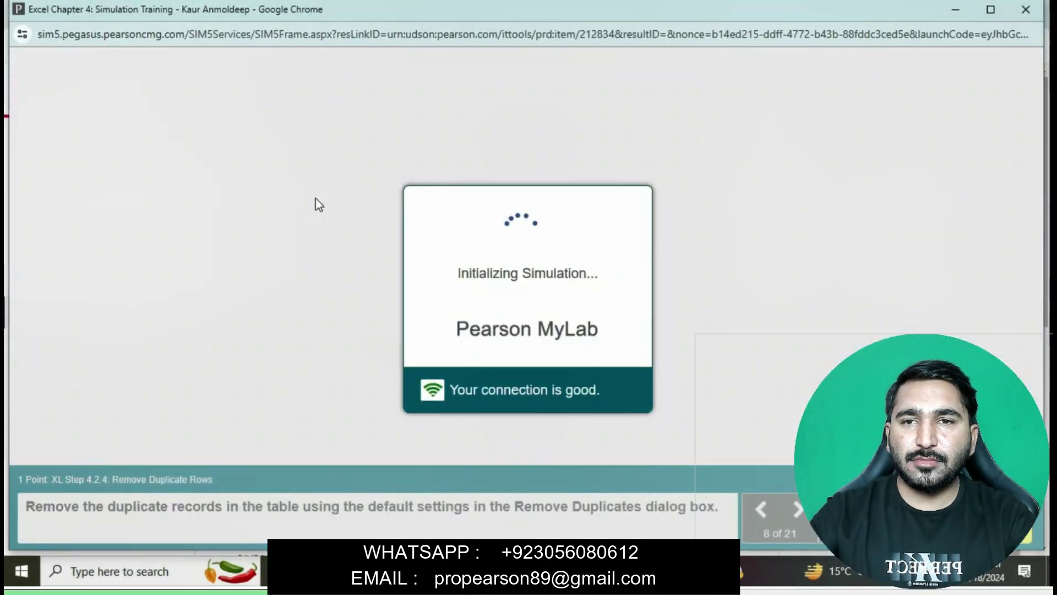
Step: Remove the duplicate records from the June Totals table using the default Remove Duplicates settings
{"action": "scroll", "coordinate": [410, 364], "scroll_direction": "up", "scroll_amount": 20}
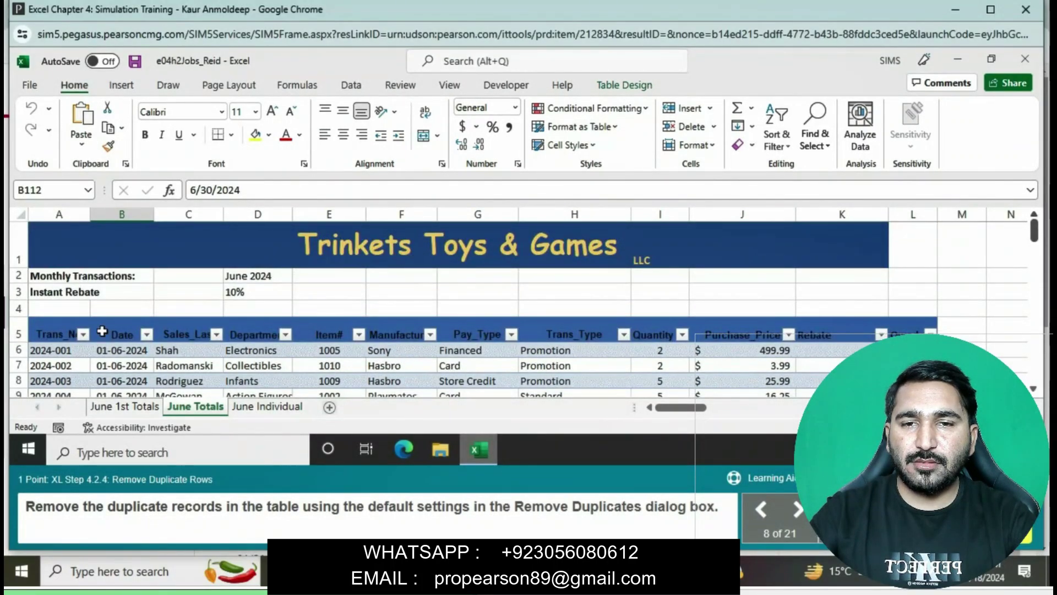
{"action": "left_click", "coordinate": [102, 330]}
{"action": "left_click", "coordinate": [128, 350]}
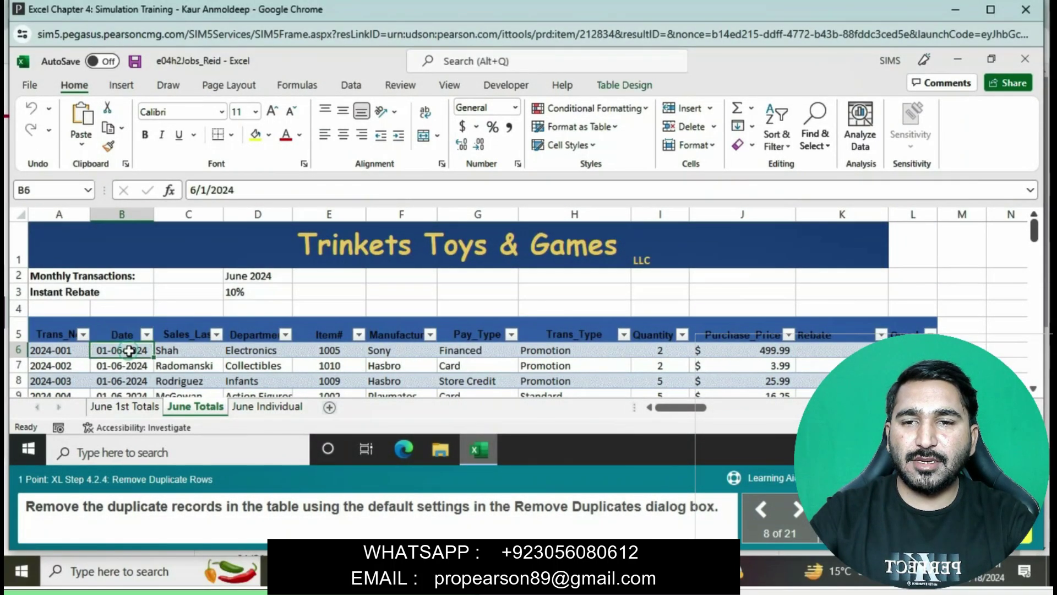
{"action": "left_click", "coordinate": [639, 90]}
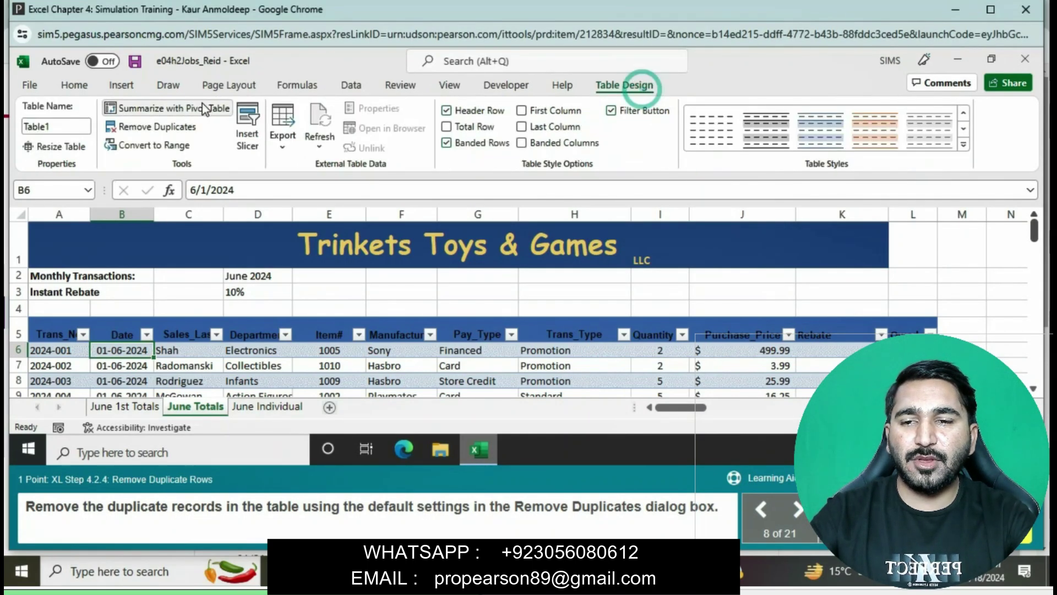
{"action": "left_click", "coordinate": [169, 128]}
{"action": "left_click", "coordinate": [604, 345]}
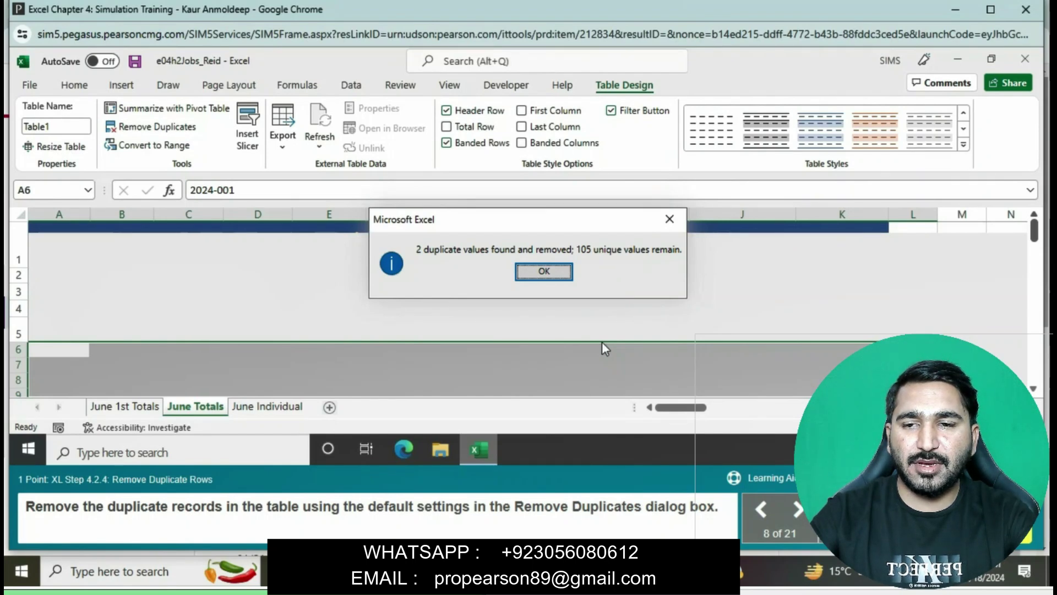
{"action": "left_click", "coordinate": [556, 275]}
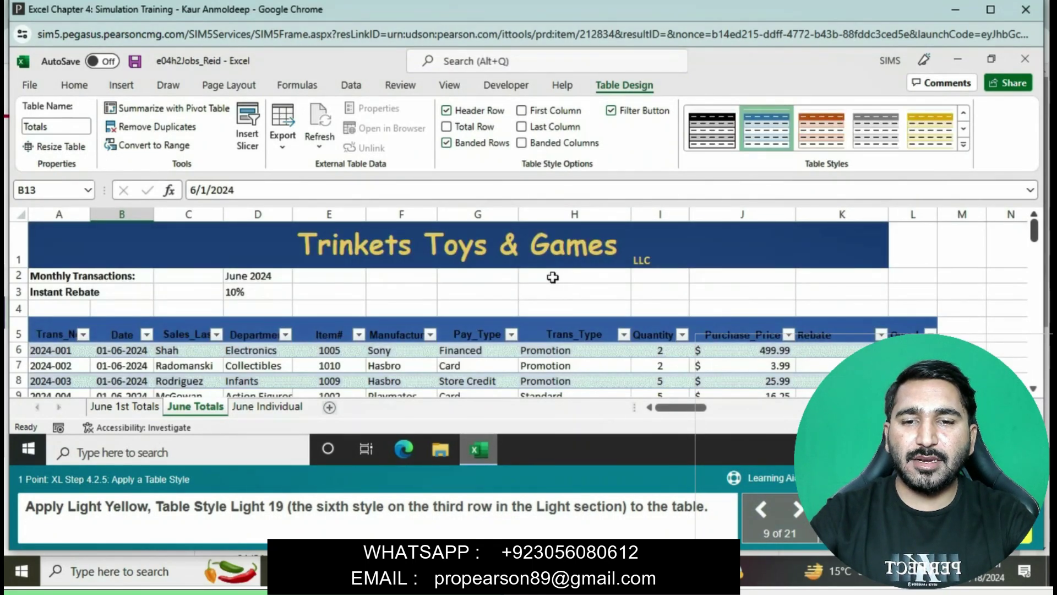
Step: Apply the Light Yellow, Table Style Light 19 style to the June Totals table
{"action": "left_click", "coordinate": [116, 333]}
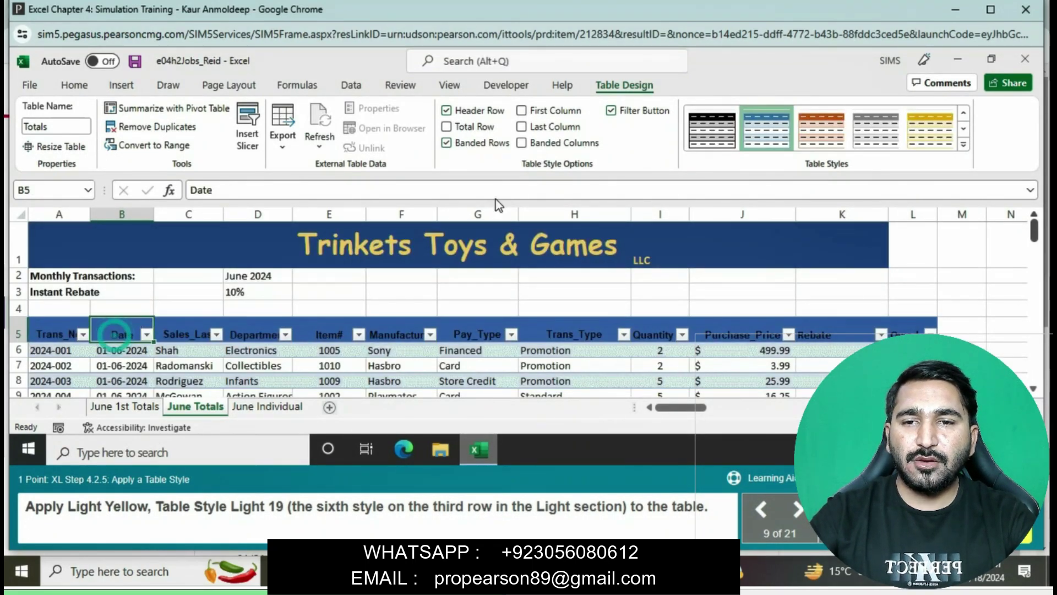
{"action": "left_click", "coordinate": [963, 148]}
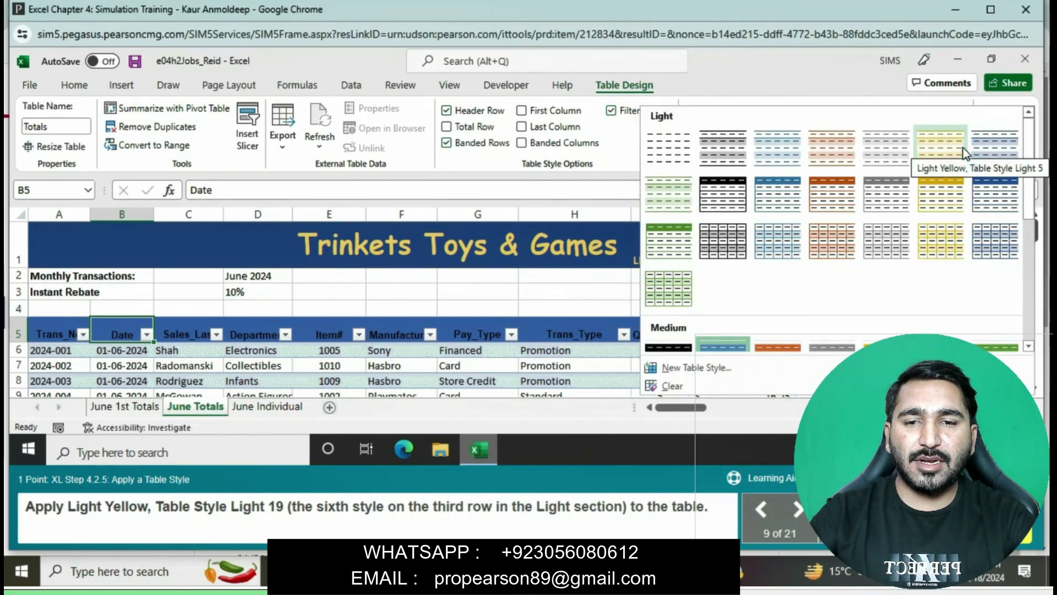
{"action": "left_click", "coordinate": [924, 233]}
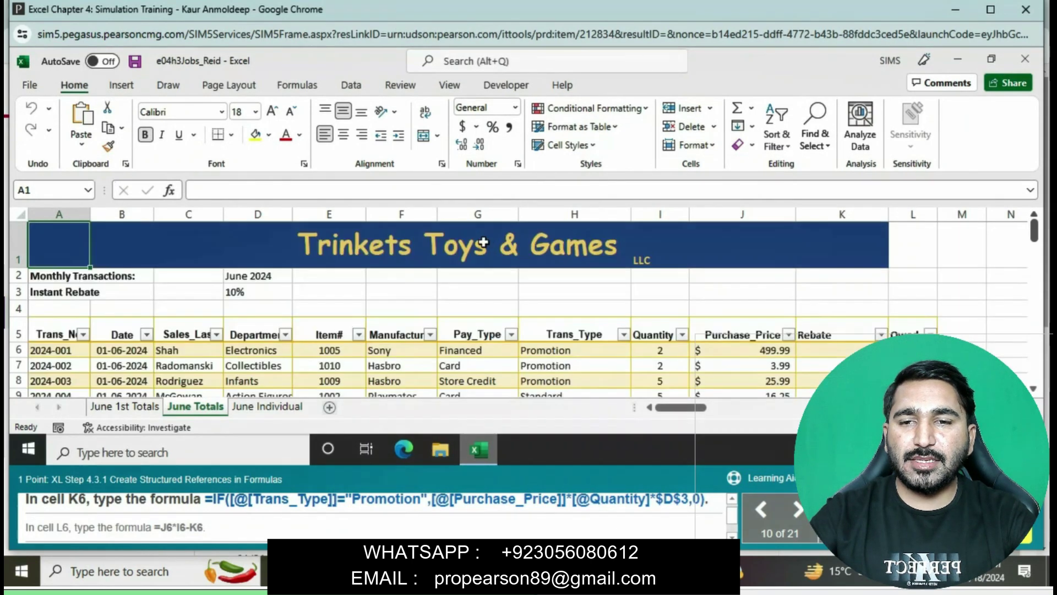
{"action": "left_click", "coordinate": [834, 350]}
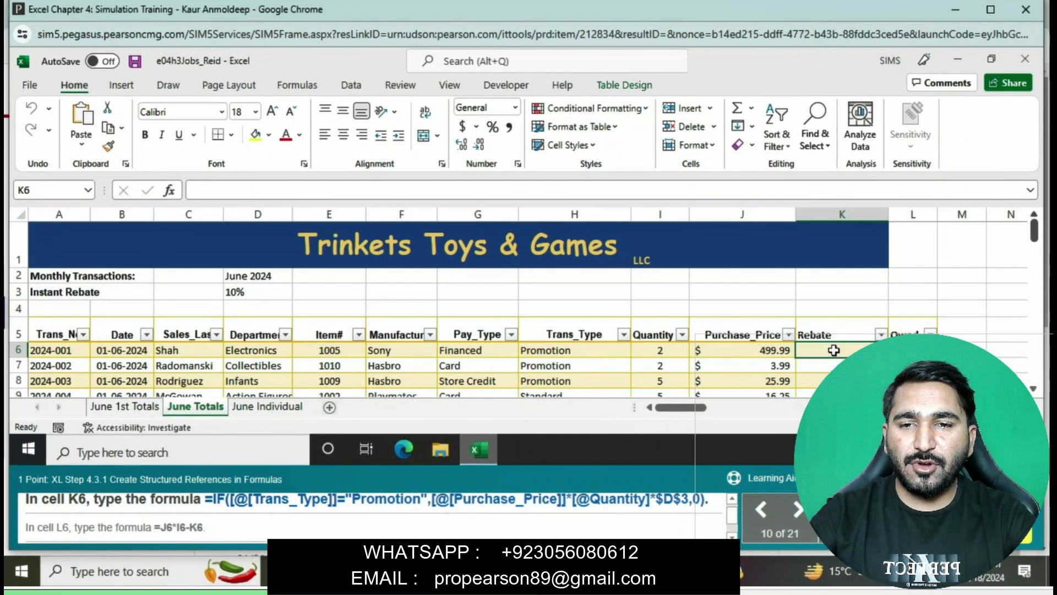
{"action": "type", "text": "=I"}
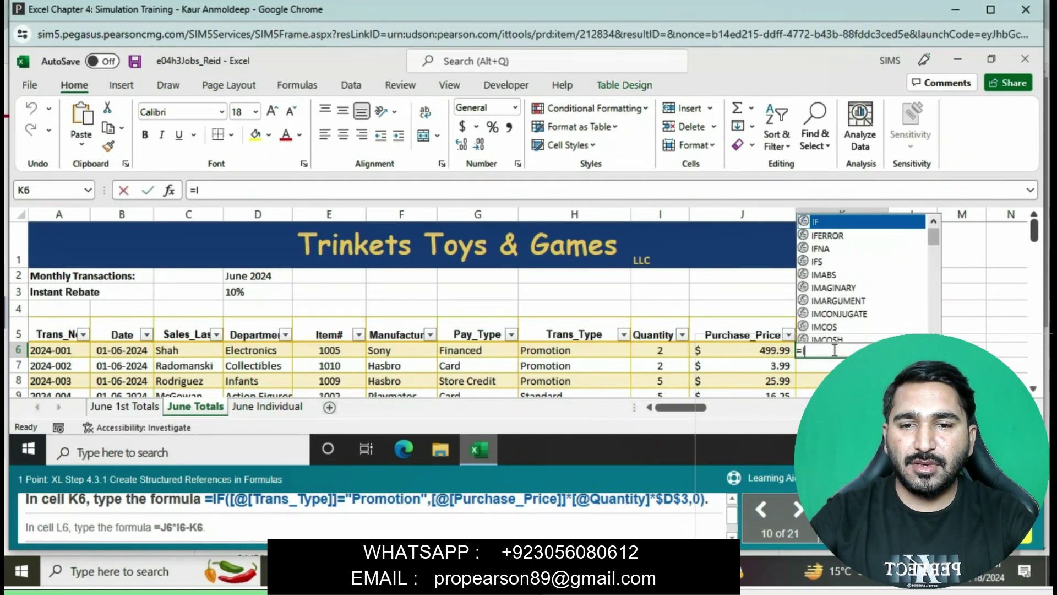
{"action": "type", "text": "F"}
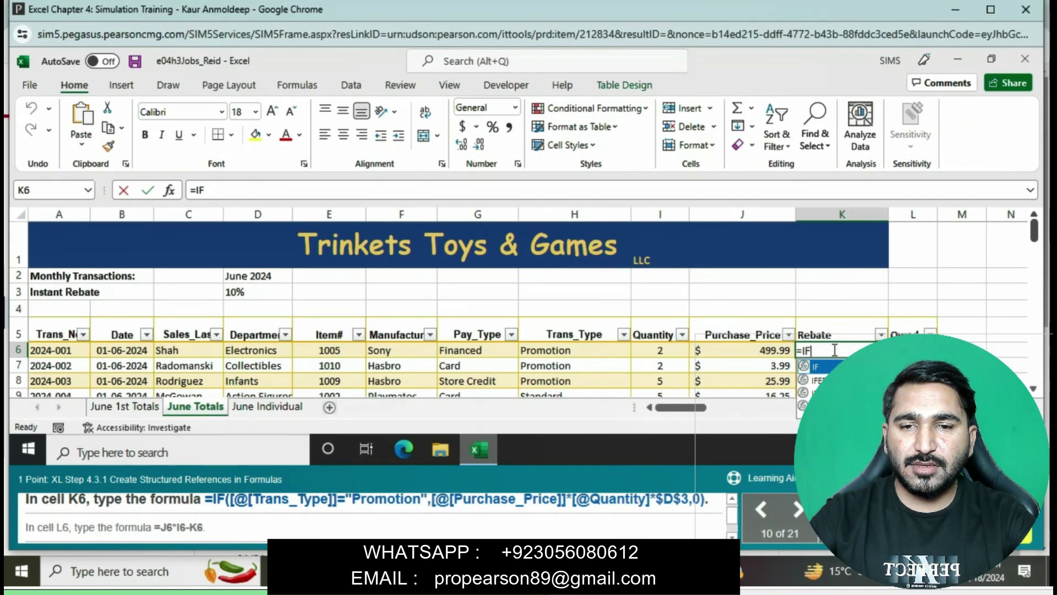
{"action": "type", "text": "("}
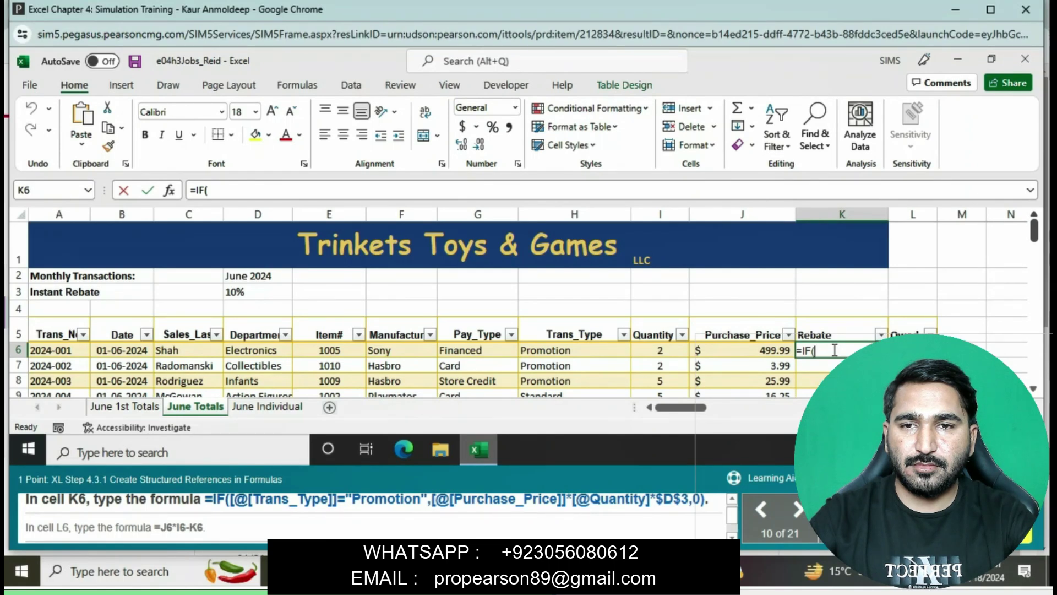
{"action": "type", "text": "["}
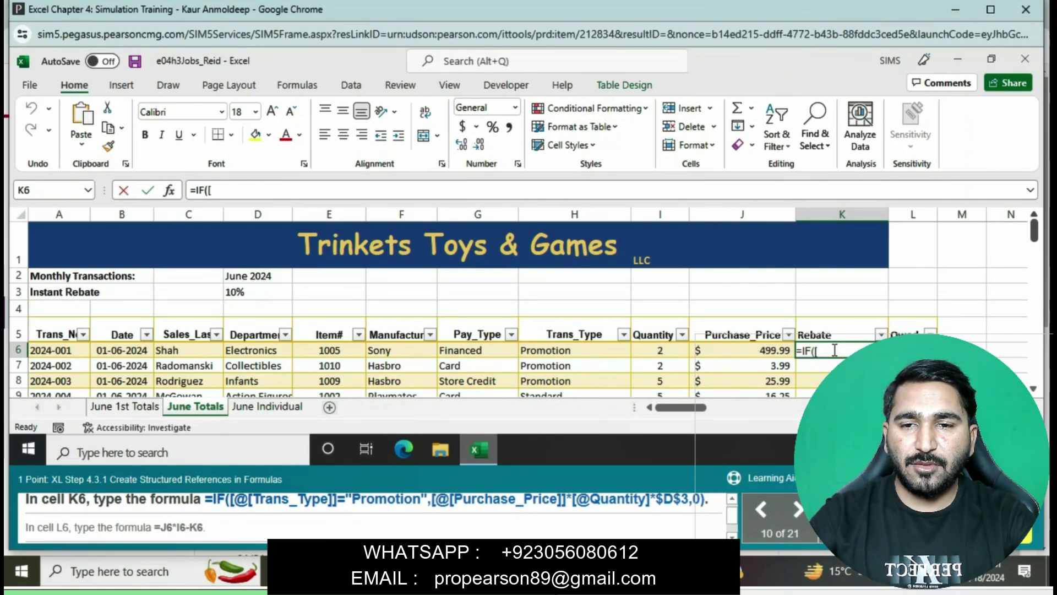
{"action": "type", "text": "@"}
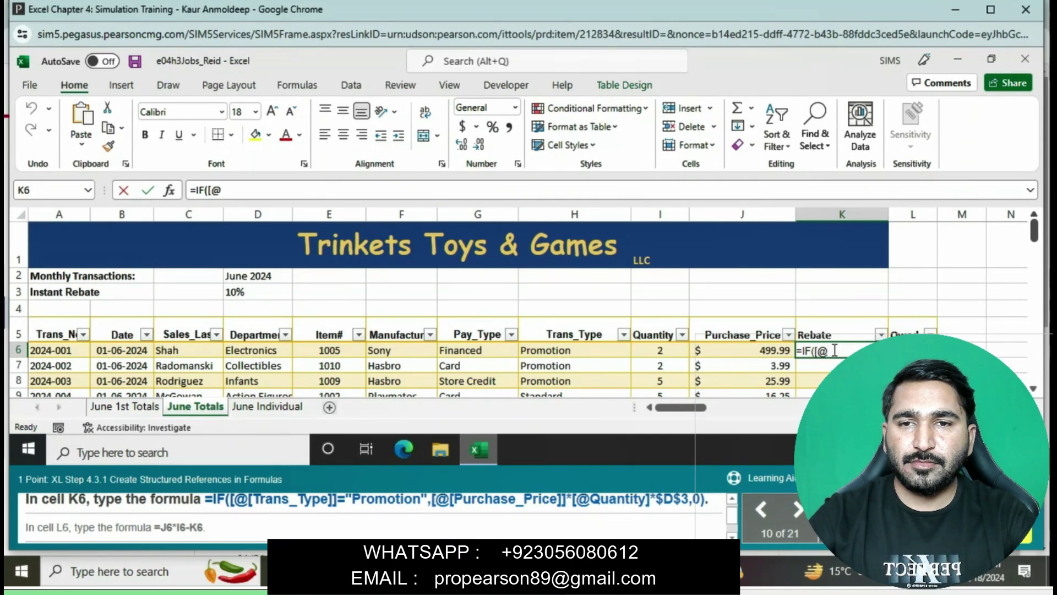
{"action": "type", "text": "["}
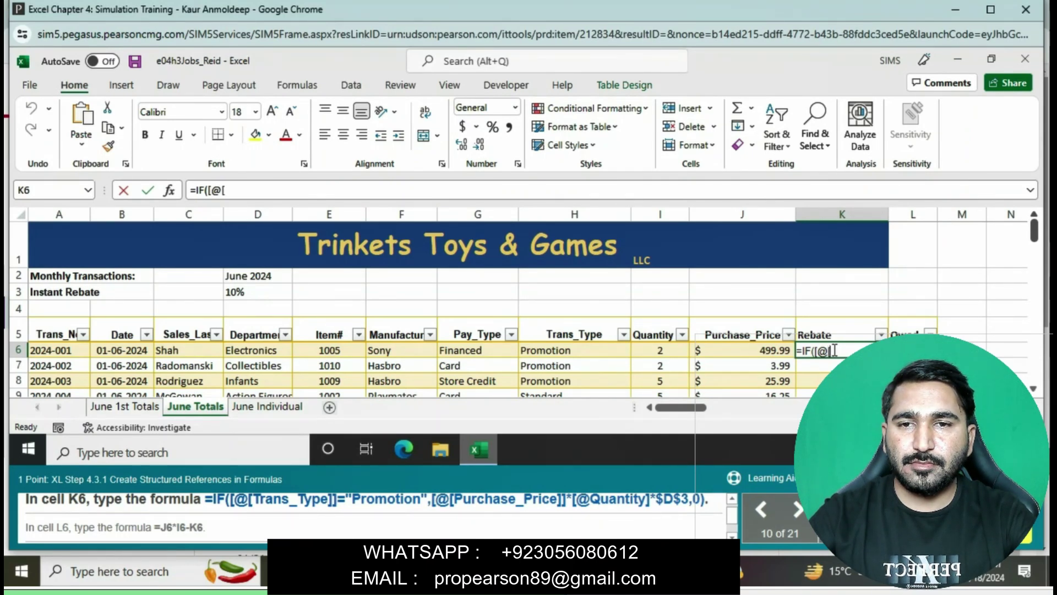
{"action": "type", "text": "T"}
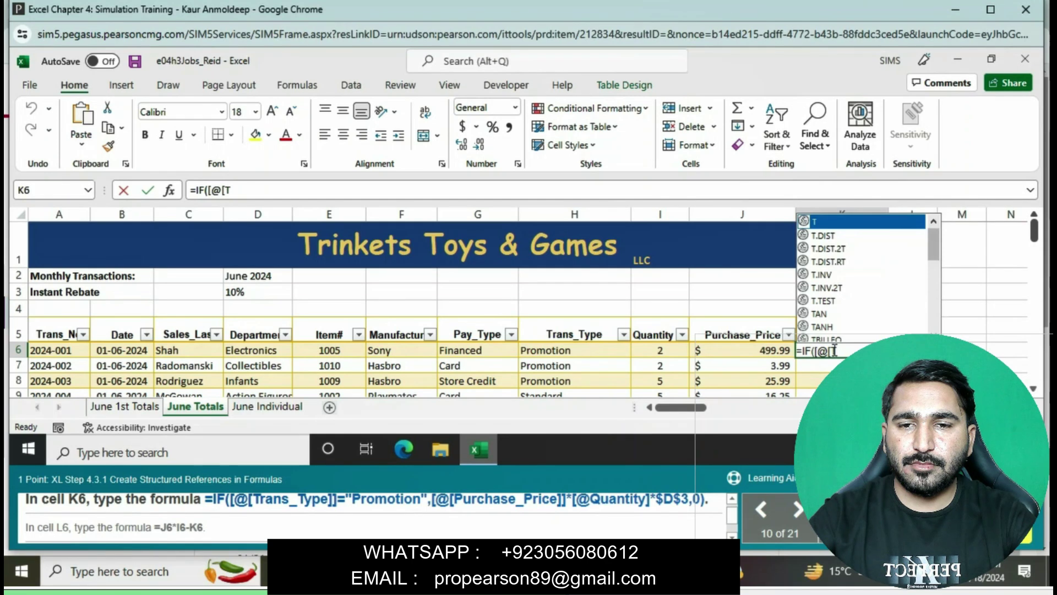
{"action": "type", "text": "ra"}
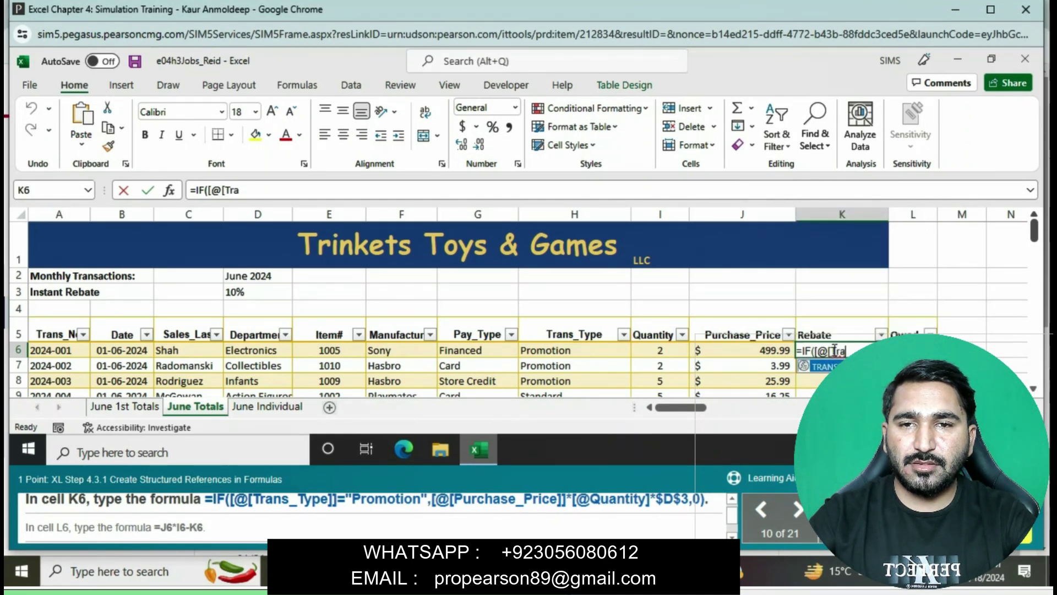
{"action": "type", "text": "ns"}
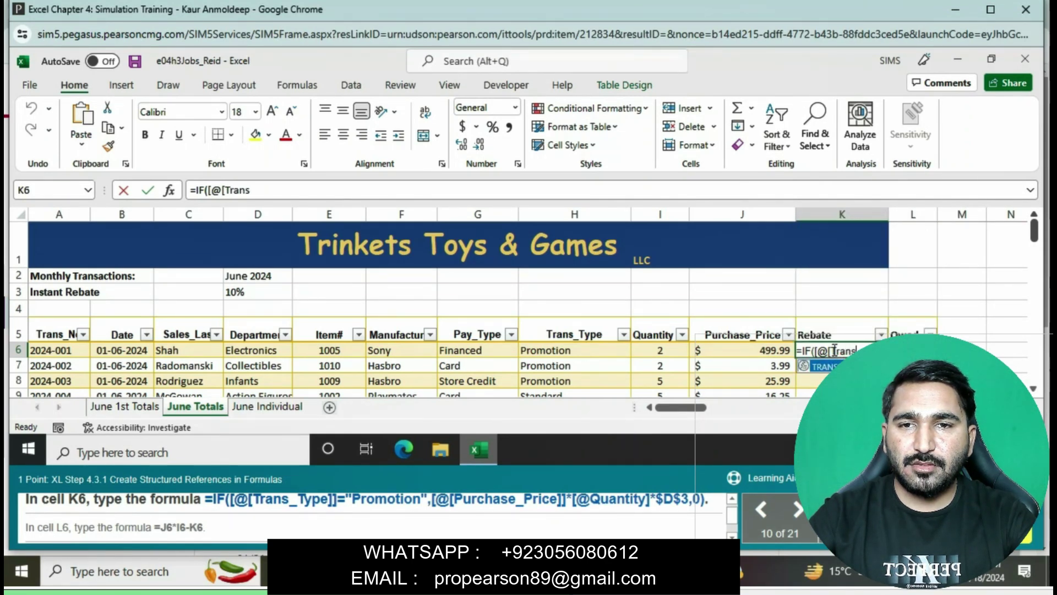
{"action": "type", "text": "_Ty"}
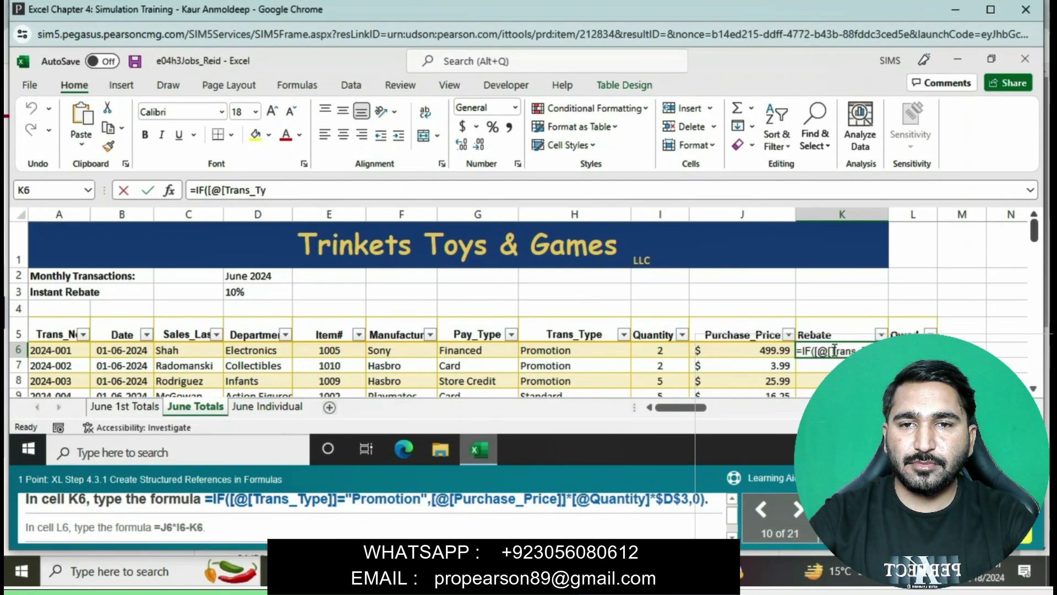
{"action": "type", "text": "p"}
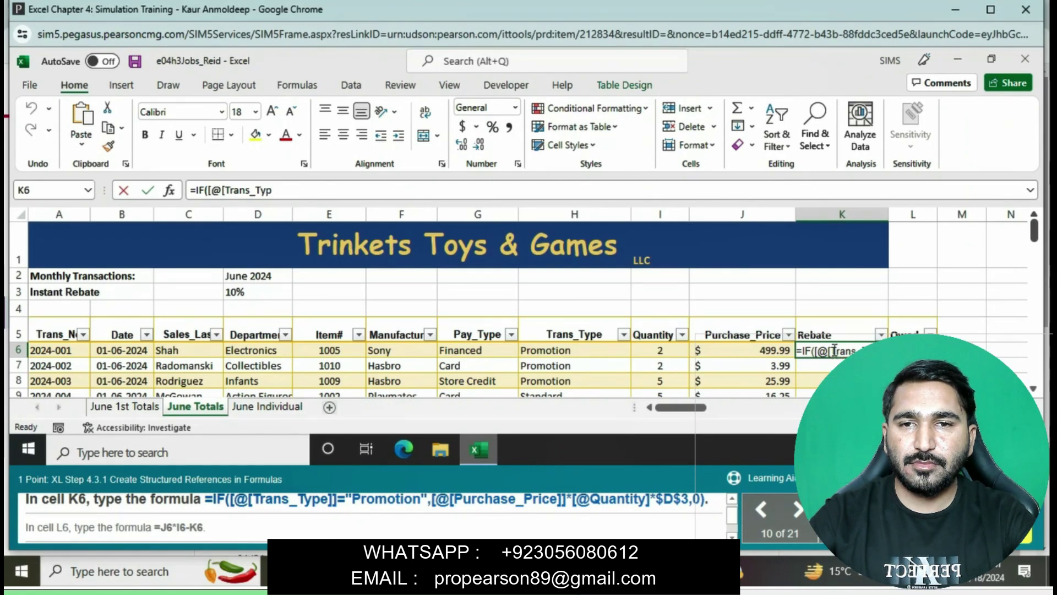
{"action": "type", "text": "e]]"}
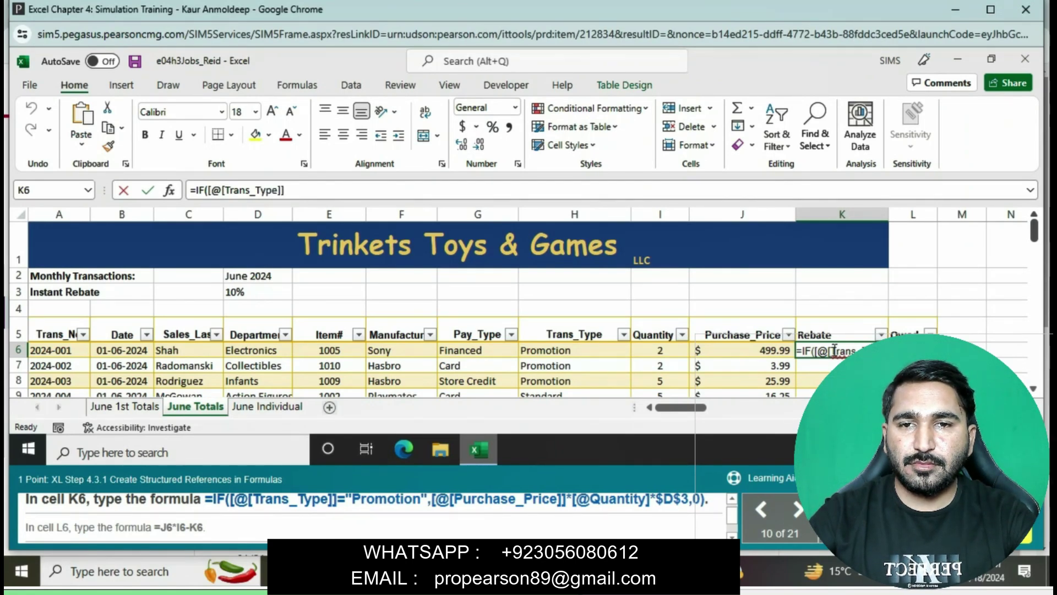
{"action": "type", "text": "="}
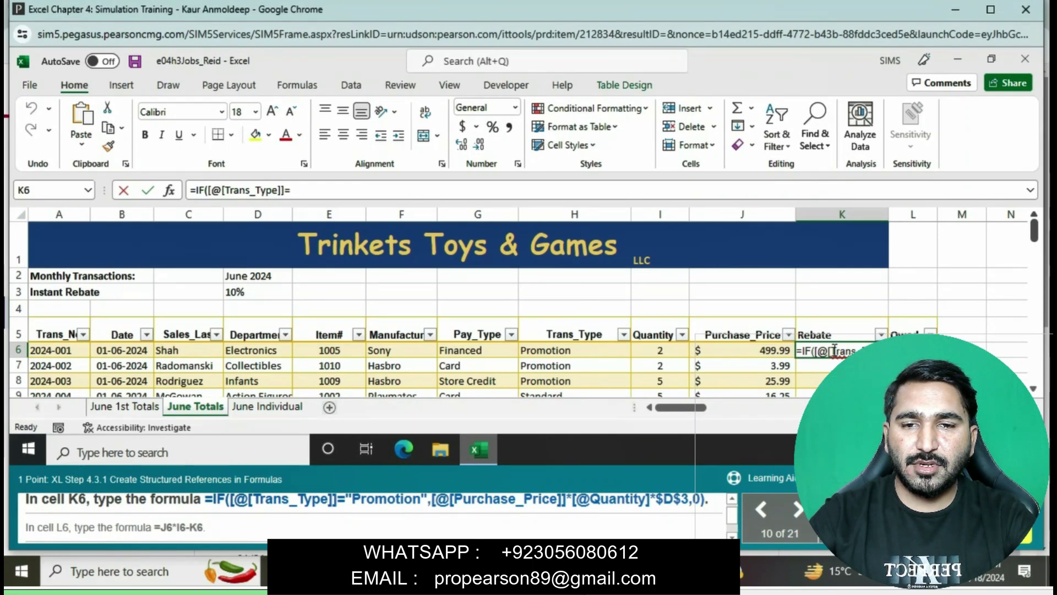
{"action": "type", "text": "\""}
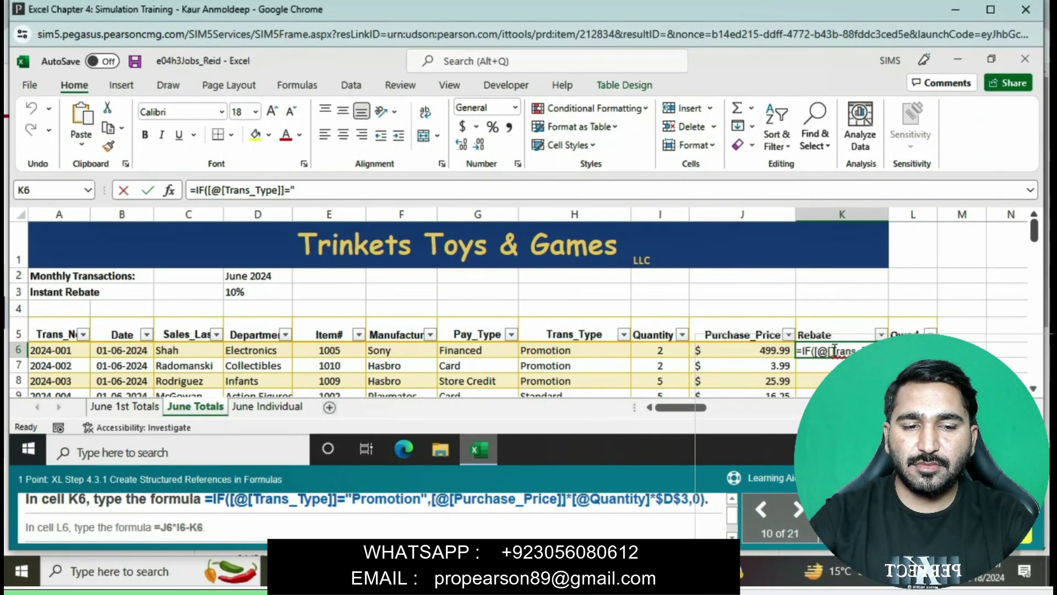
{"action": "type", "text": "P"}
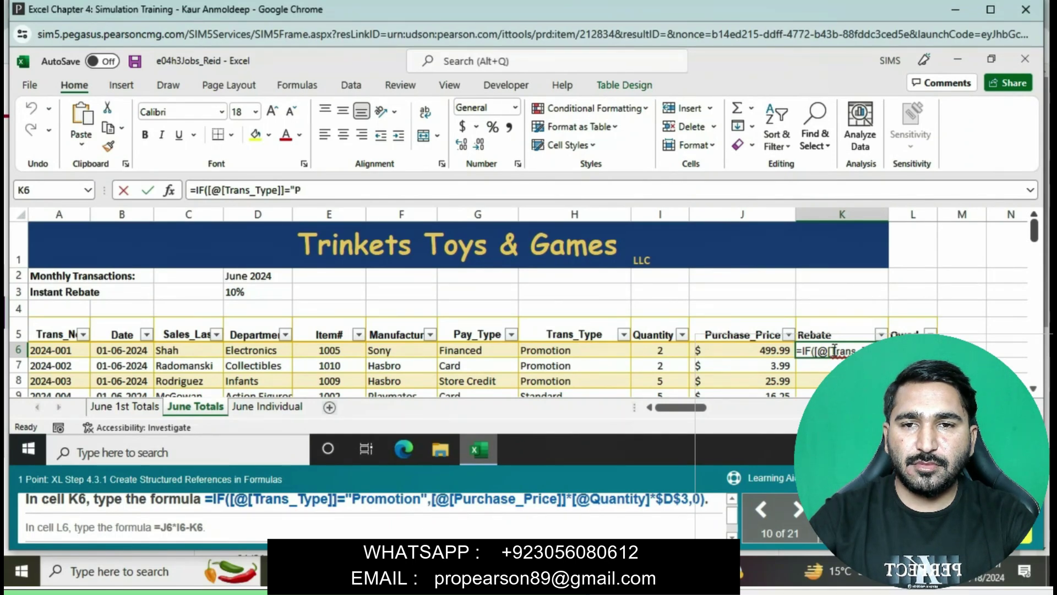
{"action": "type", "text": "romotion"}
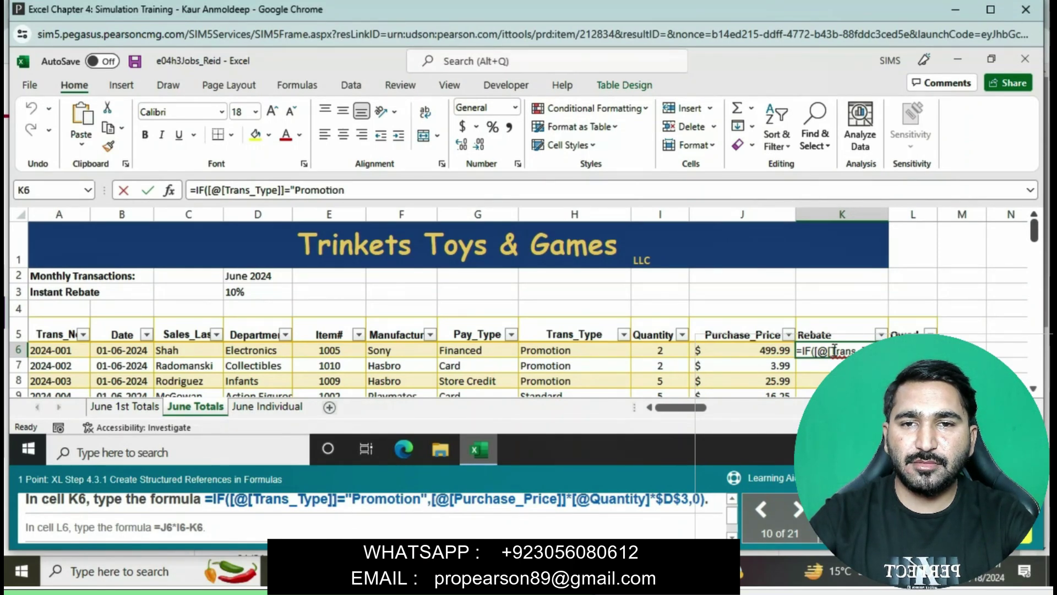
{"action": "type", "text": "\","}
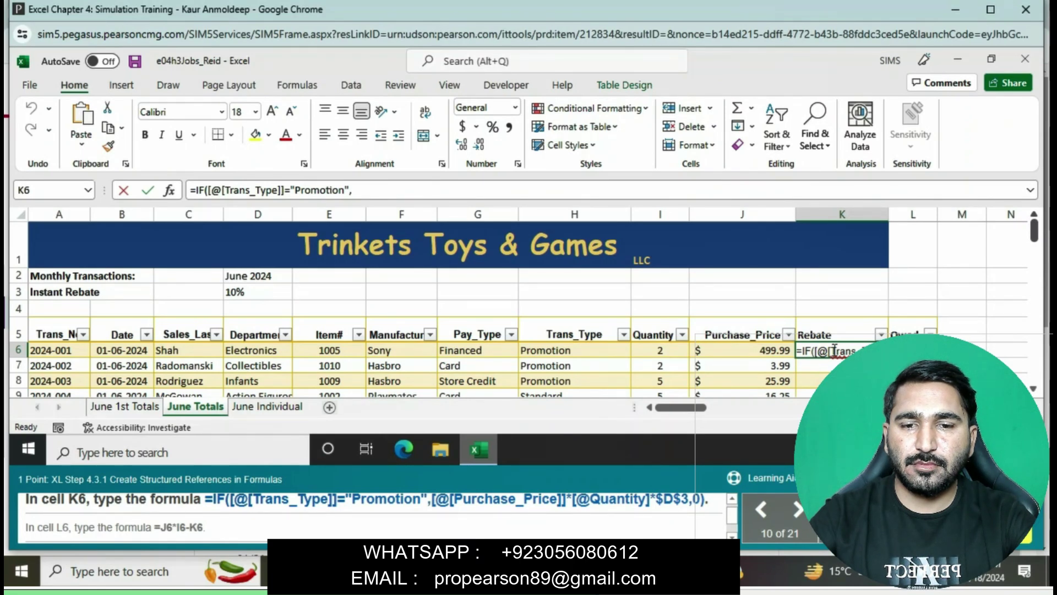
{"action": "type", "text": "[@"}
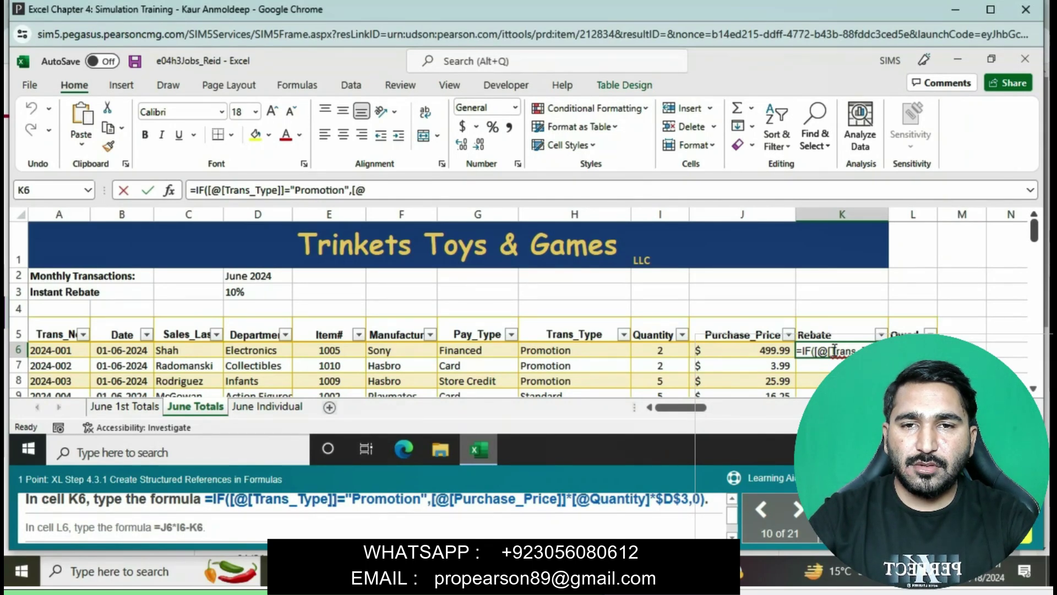
{"action": "type", "text": "["}
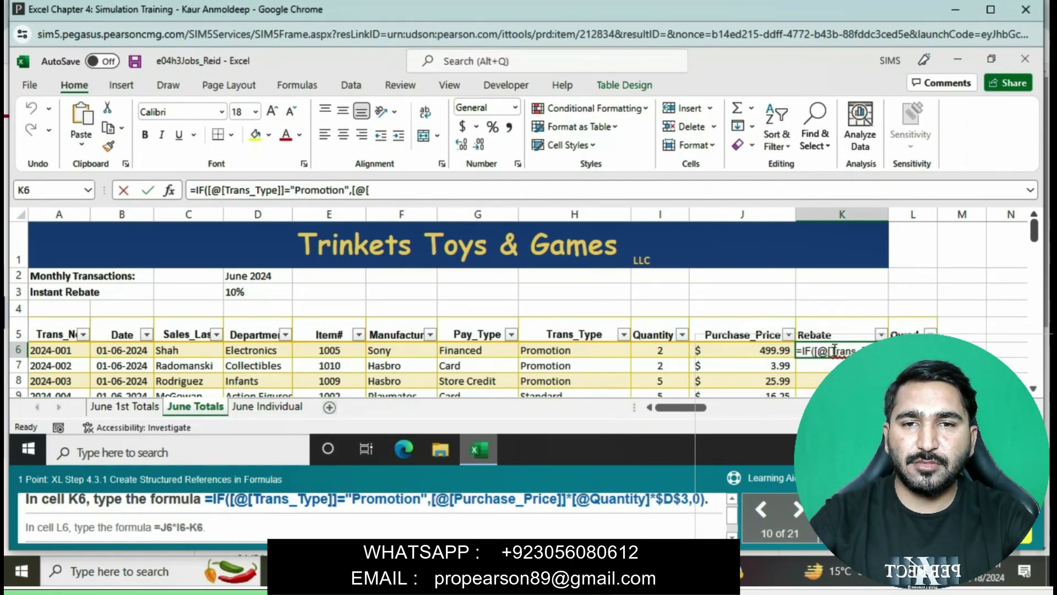
{"action": "type", "text": "P"}
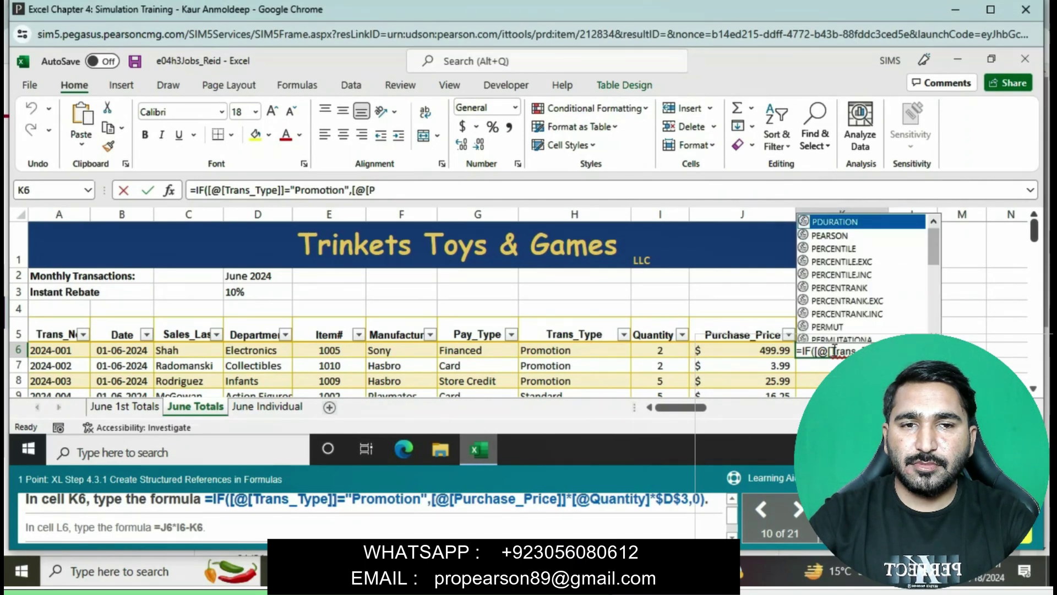
{"action": "type", "text": "ur"}
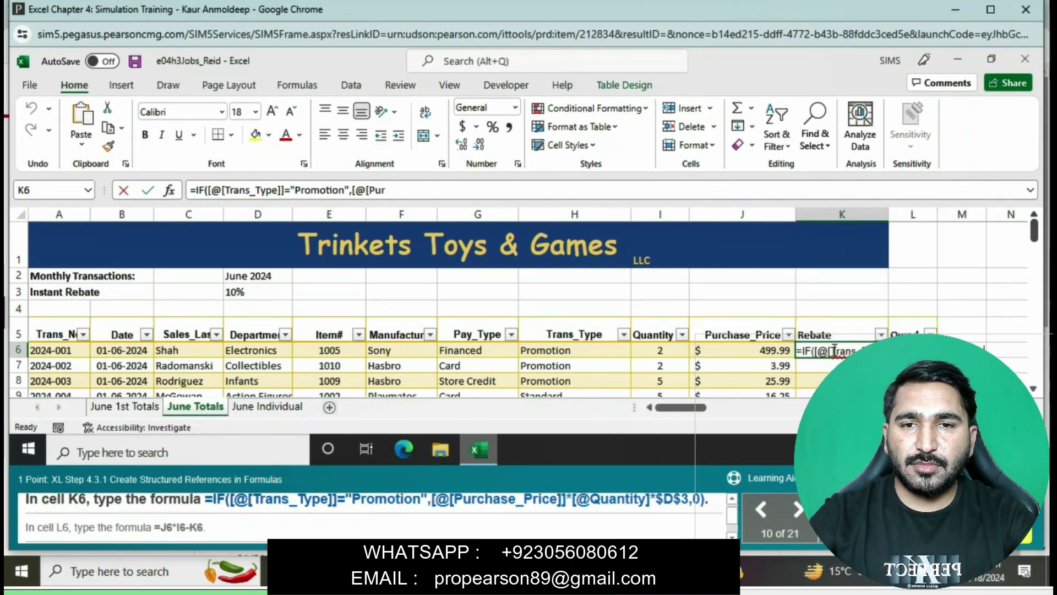
{"action": "type", "text": "chase_"}
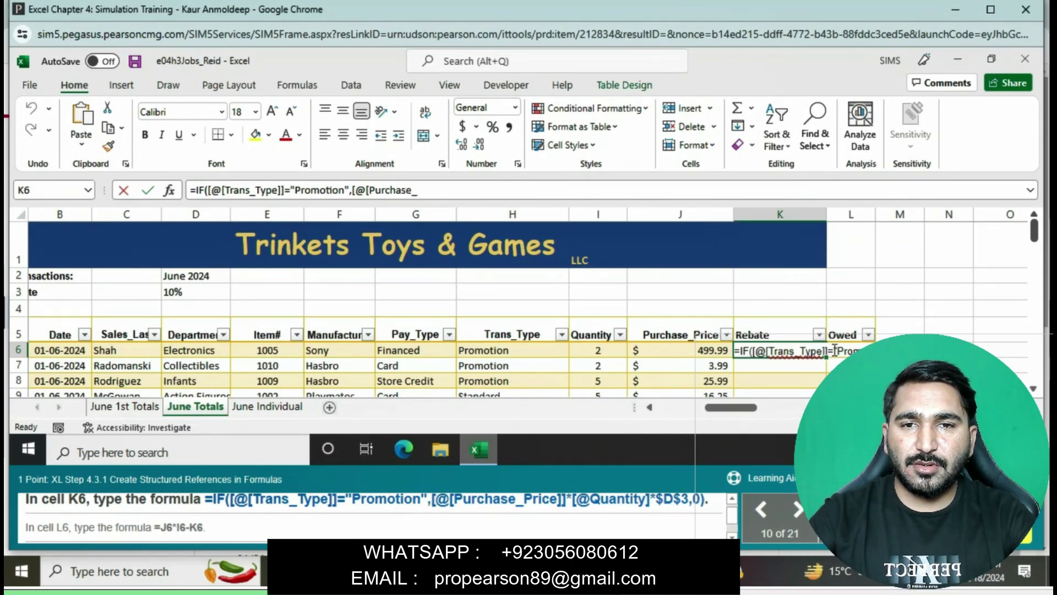
{"action": "type", "text": "Price"}
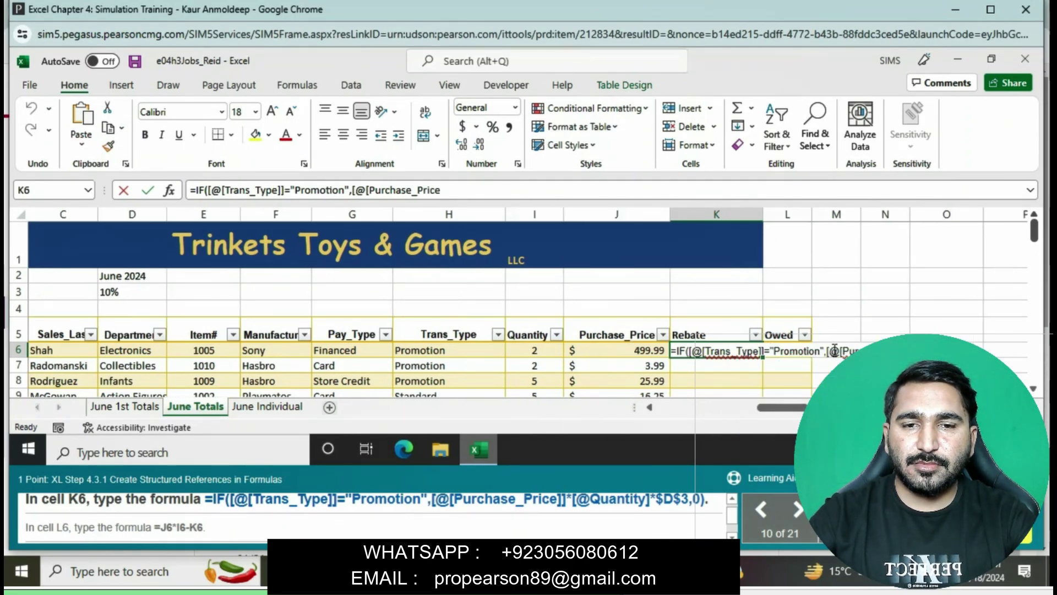
{"action": "type", "text": "]]*["}
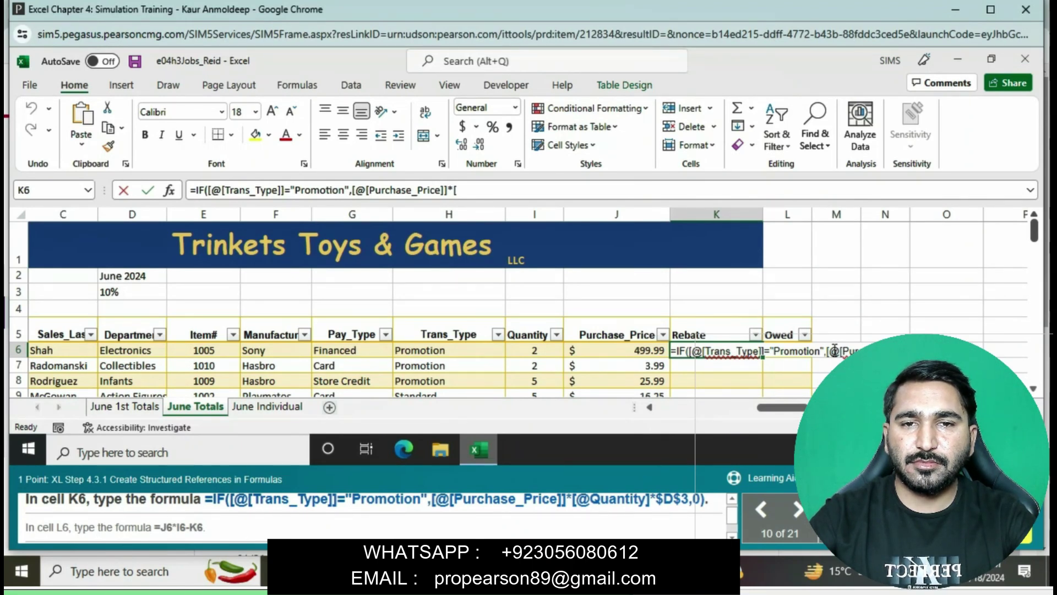
{"action": "type", "text": "@"}
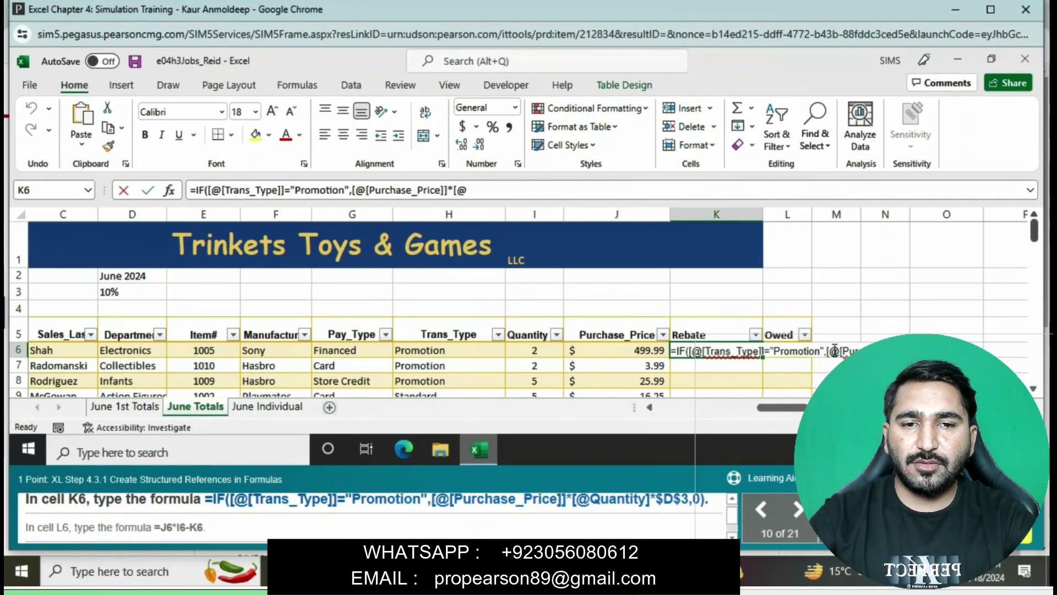
{"action": "type", "text": "Q"}
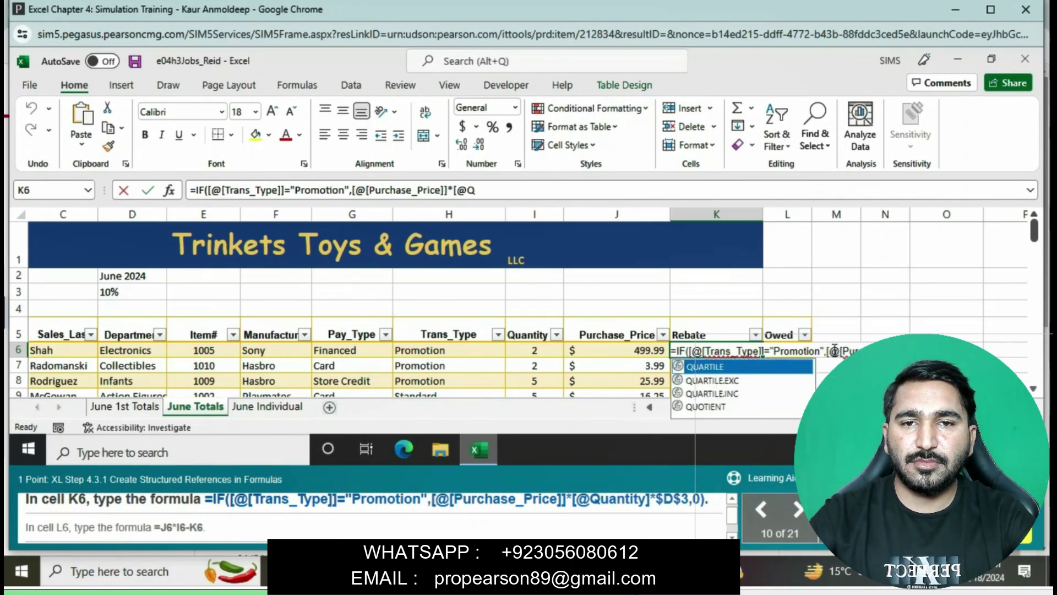
{"action": "type", "text": "uantity"}
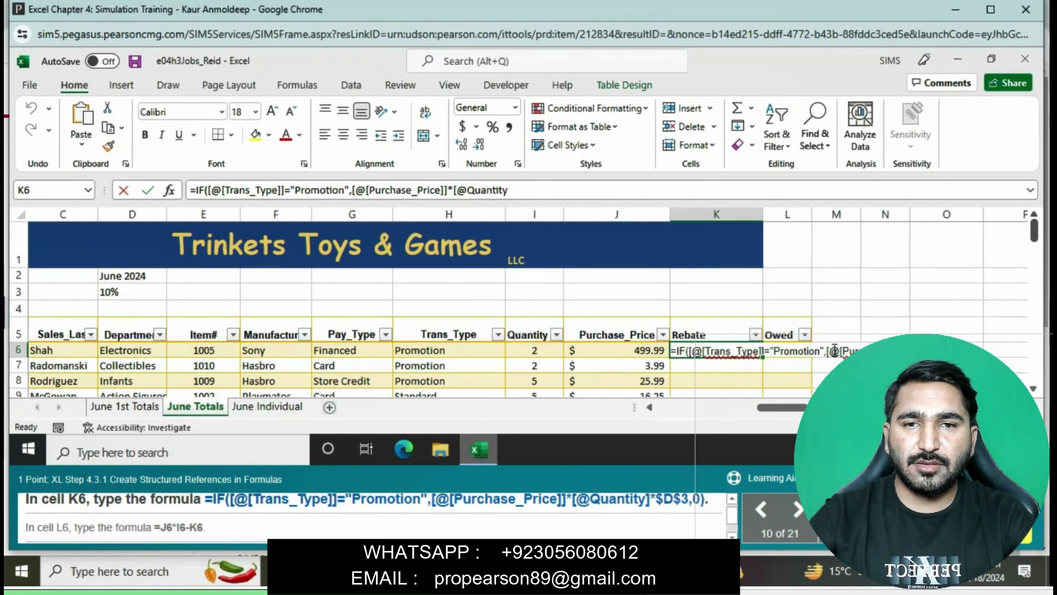
{"action": "type", "text": "]*"}
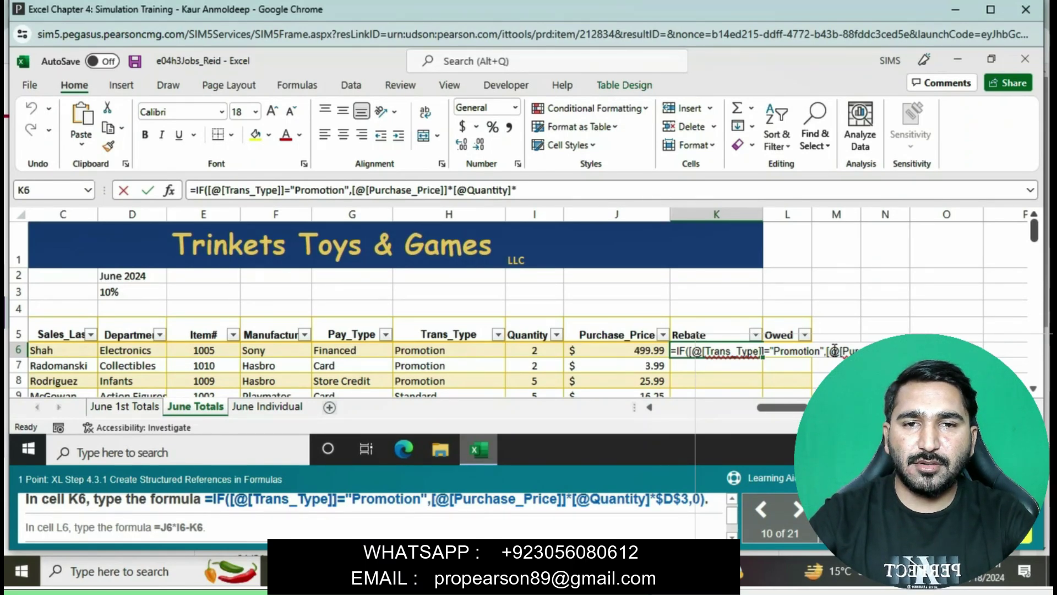
{"action": "type", "text": "$D$3,0"}
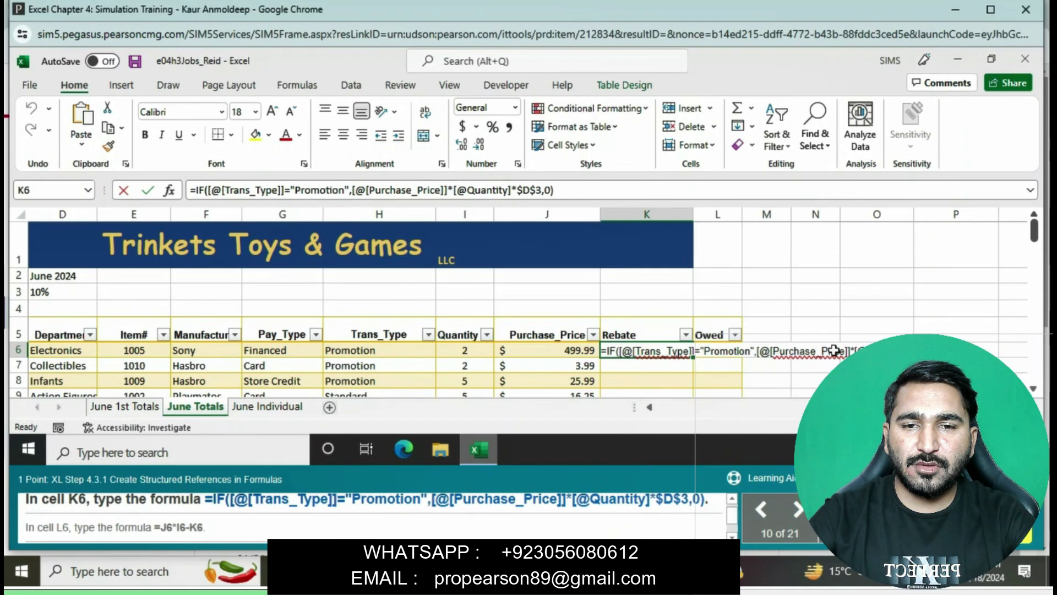
{"action": "key", "text": "Return"}
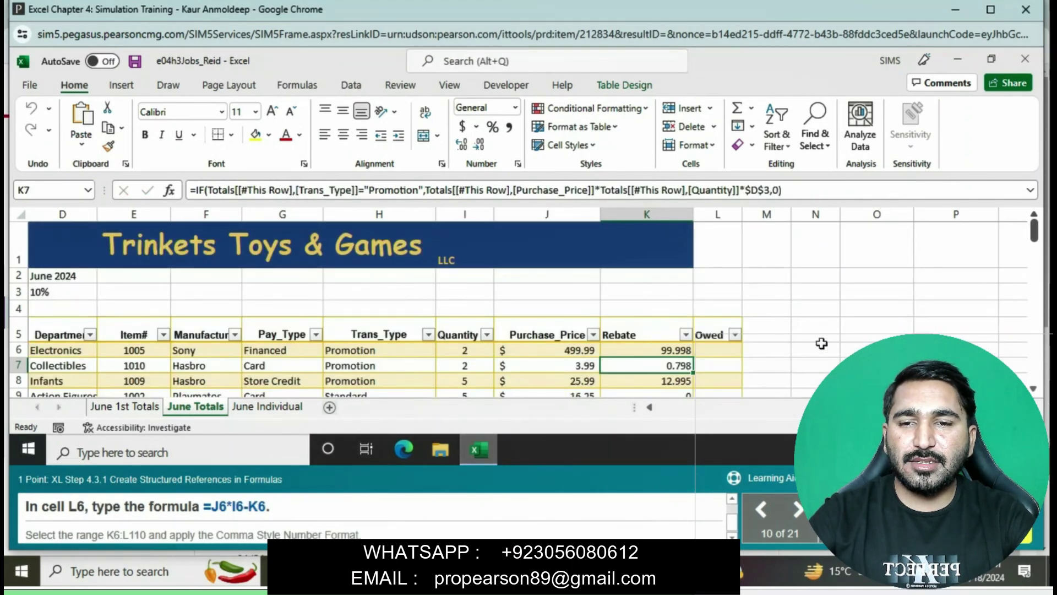
Step: Enter the formula =J6*I6-K6 in cell L6 of the Owed column
{"action": "left_click", "coordinate": [707, 357]}
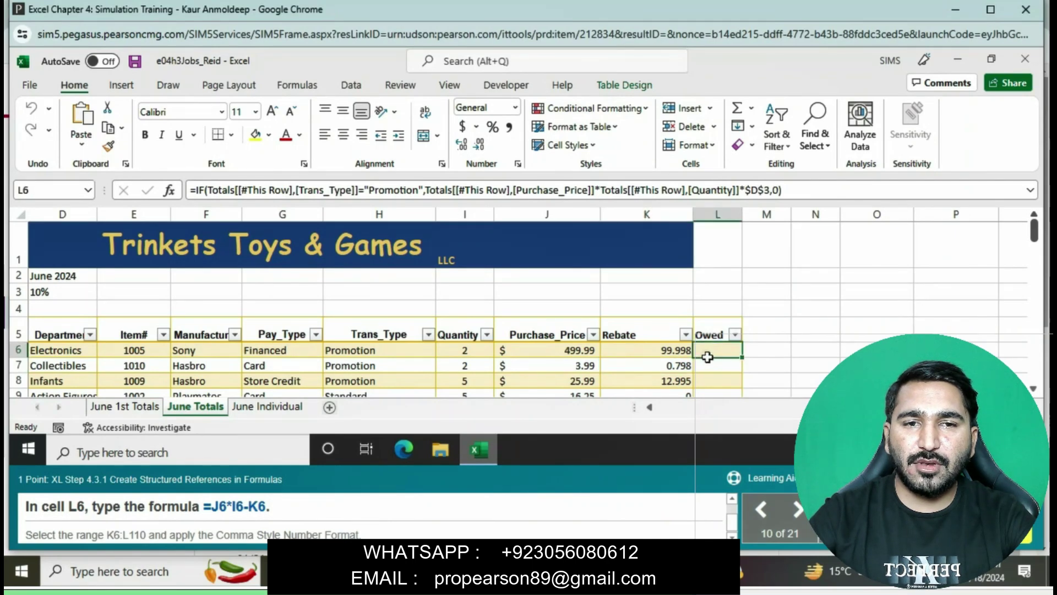
{"action": "type", "text": "="}
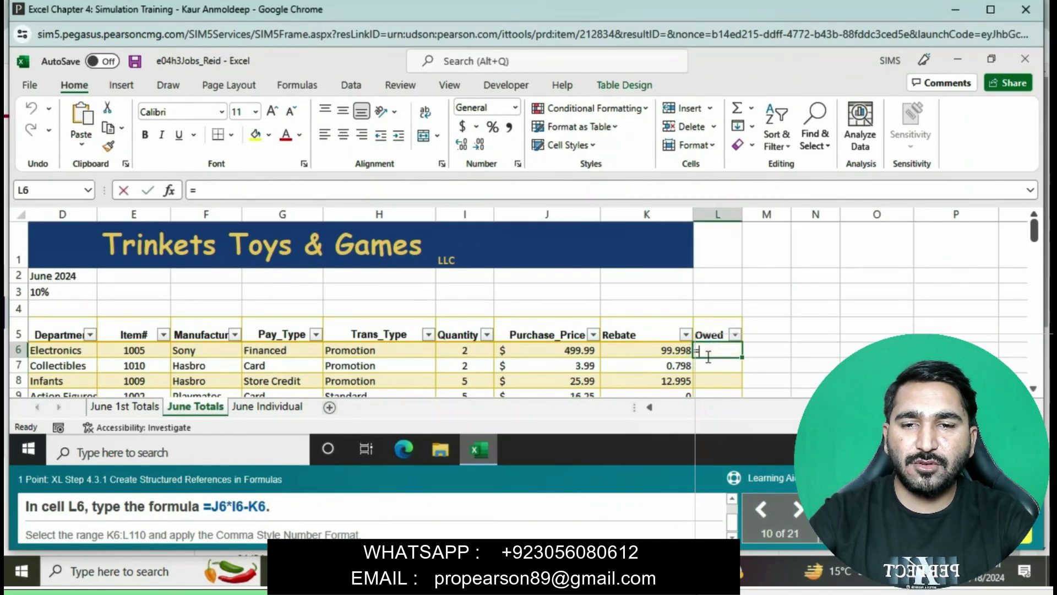
{"action": "left_click", "coordinate": [555, 355]}
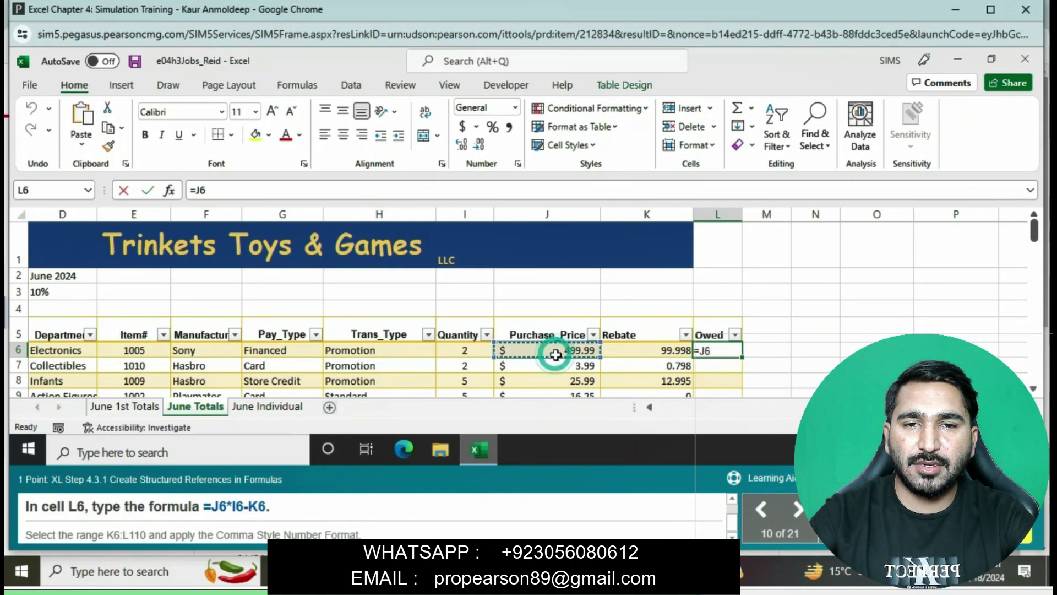
{"action": "type", "text": "*"}
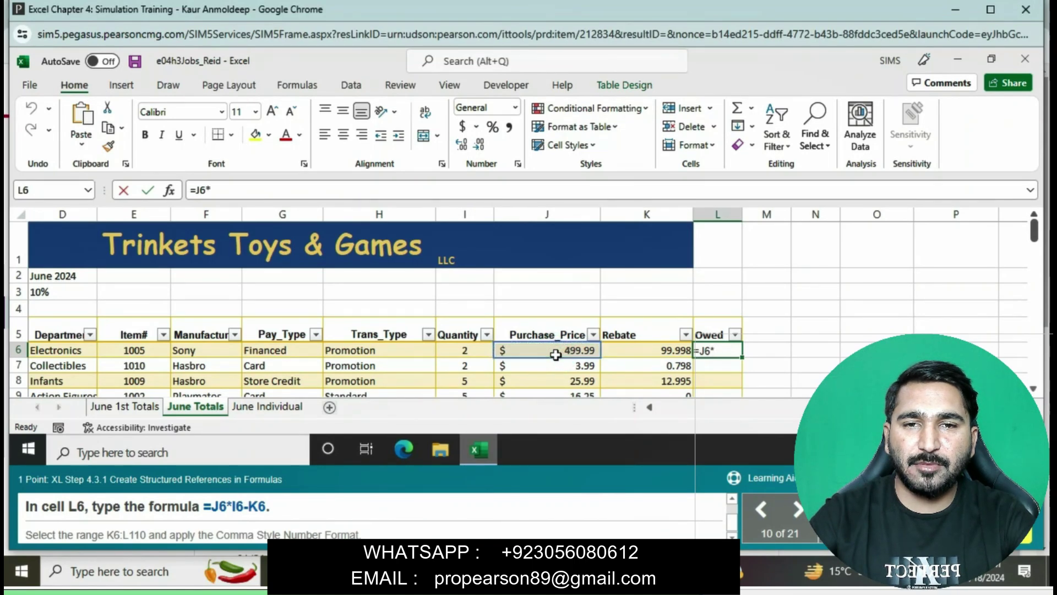
{"action": "left_click", "coordinate": [476, 345]}
{"action": "type", "text": "-"}
{"action": "left_click", "coordinate": [624, 350]}
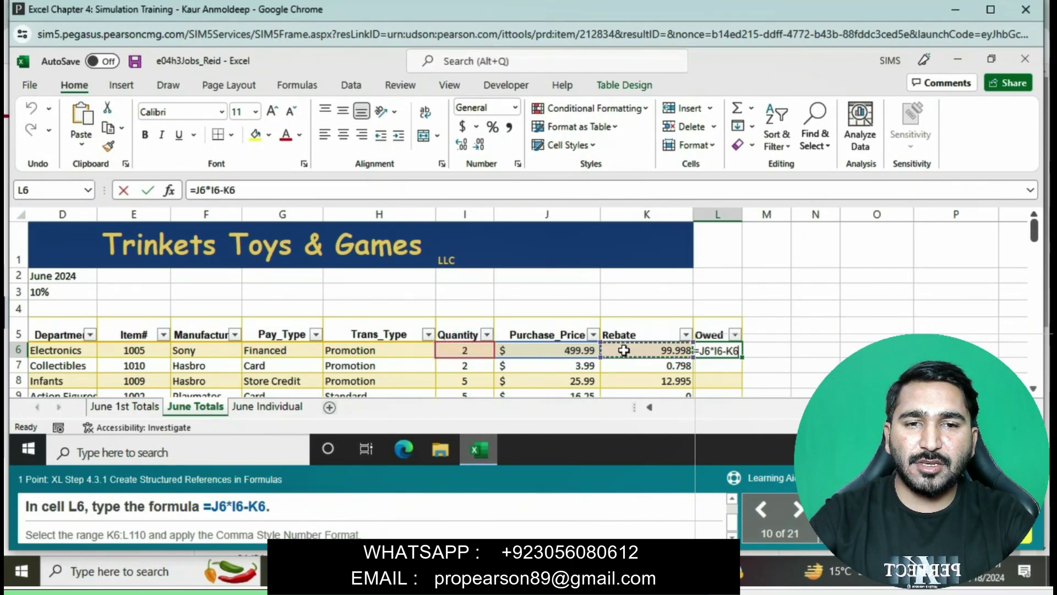
{"action": "key", "text": "Return"}
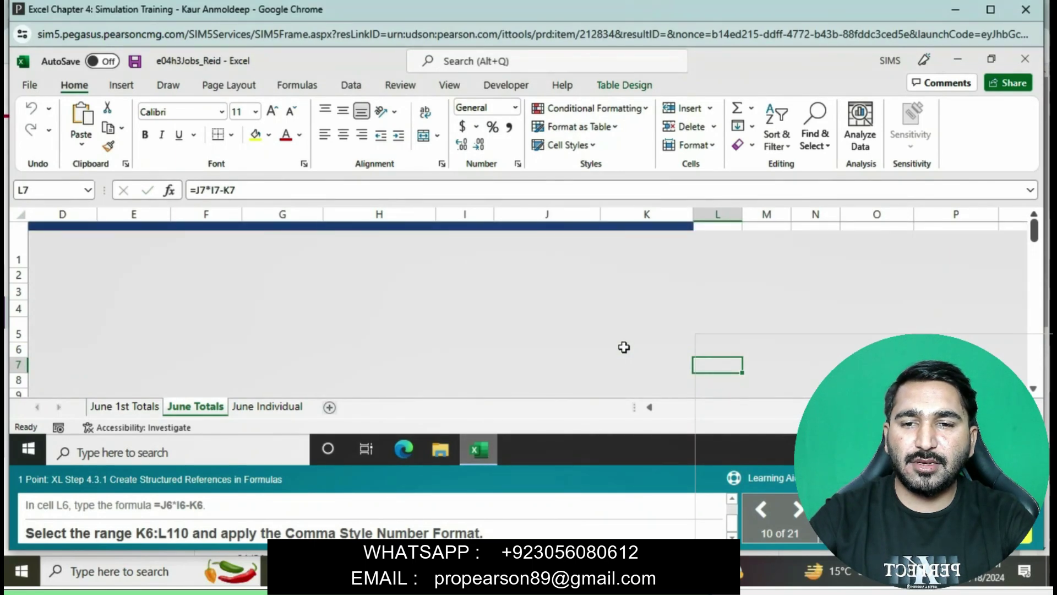
Step: Apply the Comma Style number format to the range K6:L110
{"action": "left_click_drag", "start_coordinate": [651, 345], "coordinate": [716, 343]}
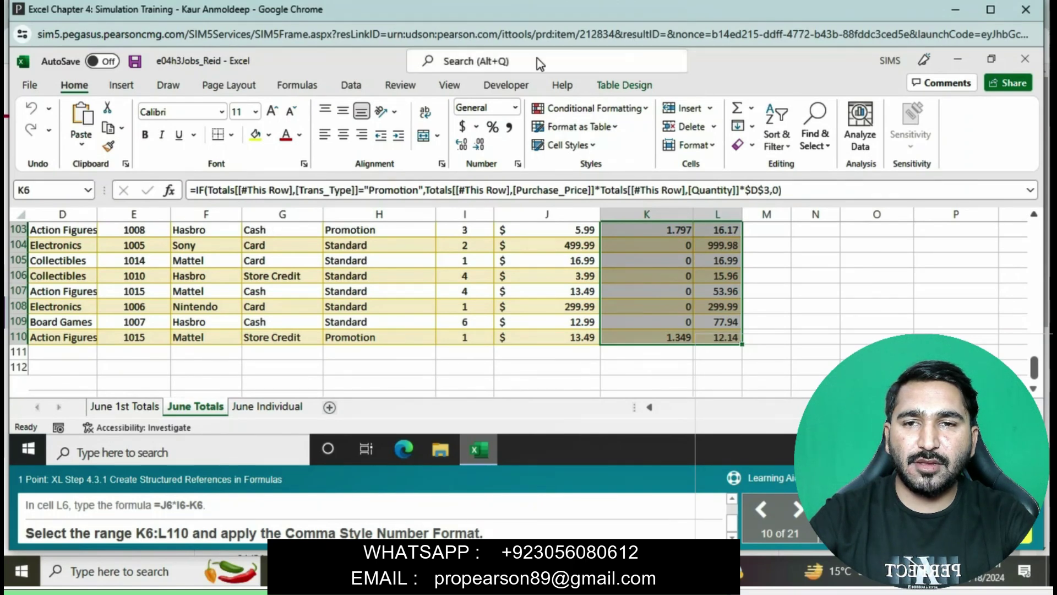
{"action": "left_click", "coordinate": [510, 128]}
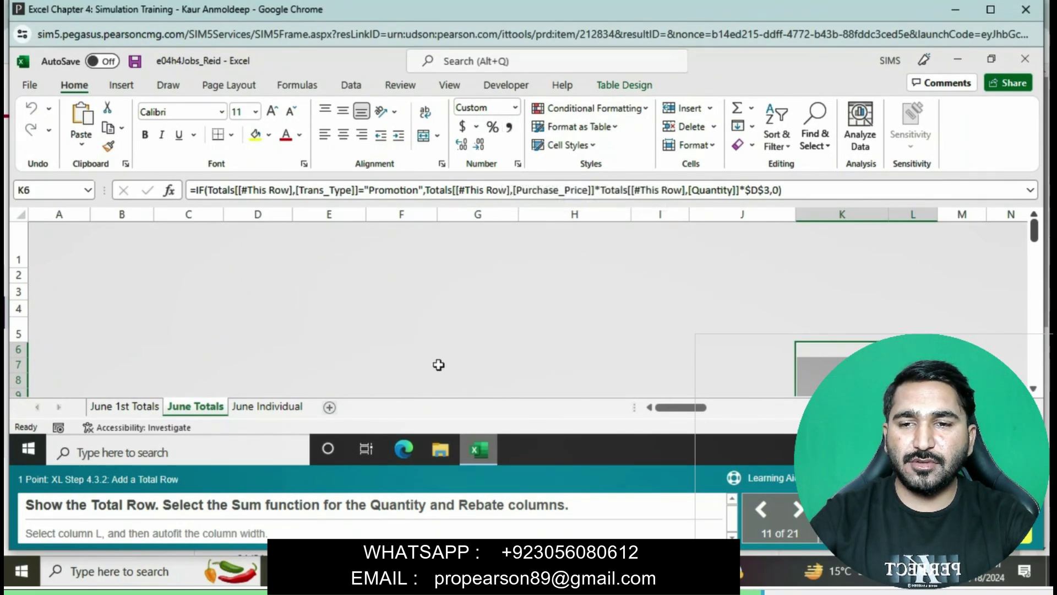
Step: Show the Total Row for the table on the June Totals worksheet
{"action": "left_click", "coordinate": [565, 323]}
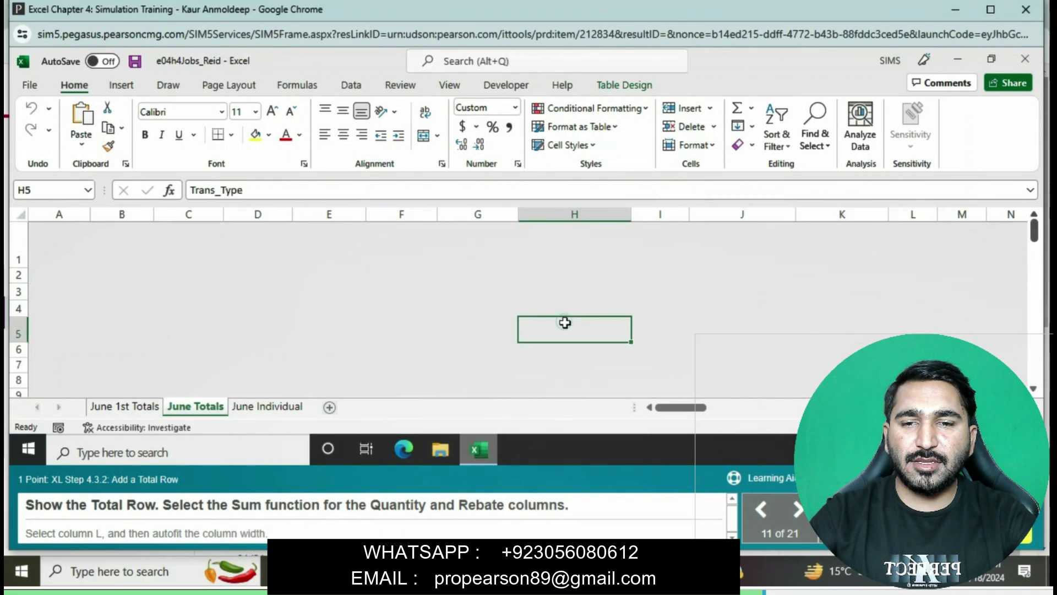
{"action": "left_click", "coordinate": [616, 86]}
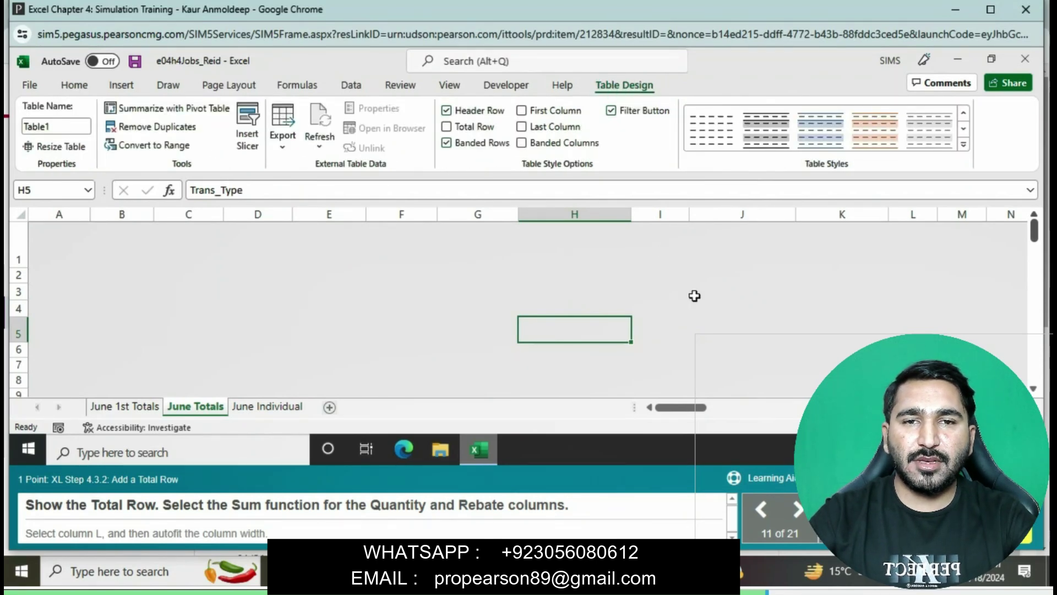
{"action": "left_click", "coordinate": [448, 127]}
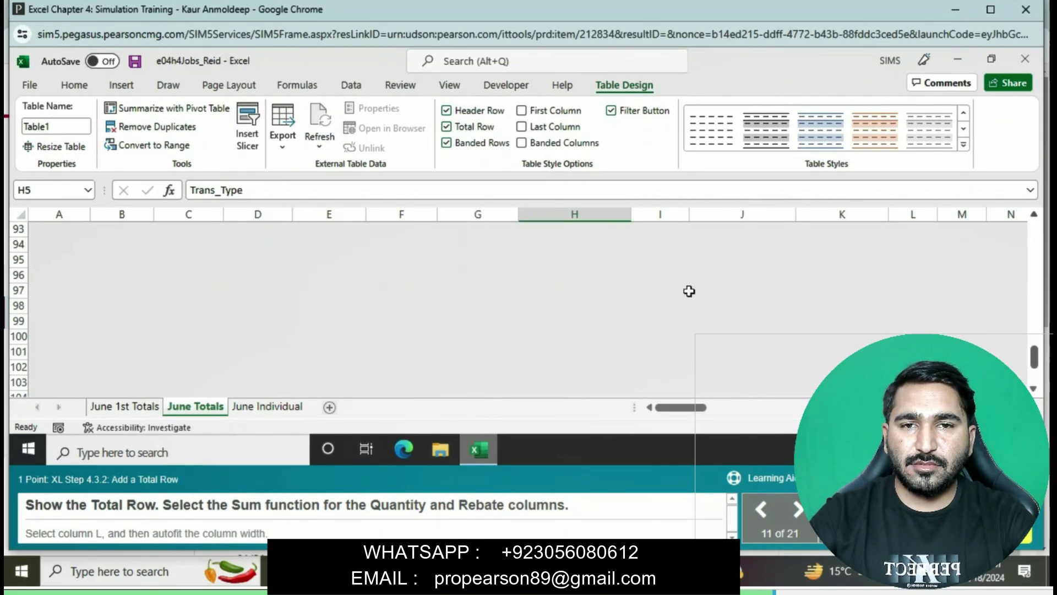
Step: Select the Sum function for the Quantity column in the total row, cell I111
{"action": "scroll", "coordinate": [689, 291], "scroll_direction": "up", "scroll_amount": 20}
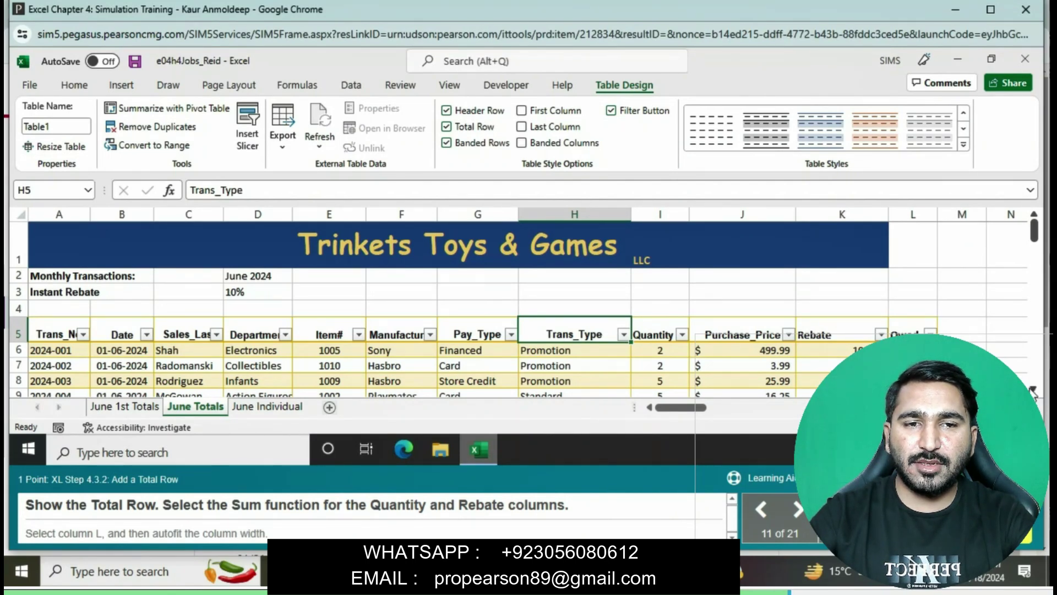
{"action": "left_click", "coordinate": [1033, 390]}
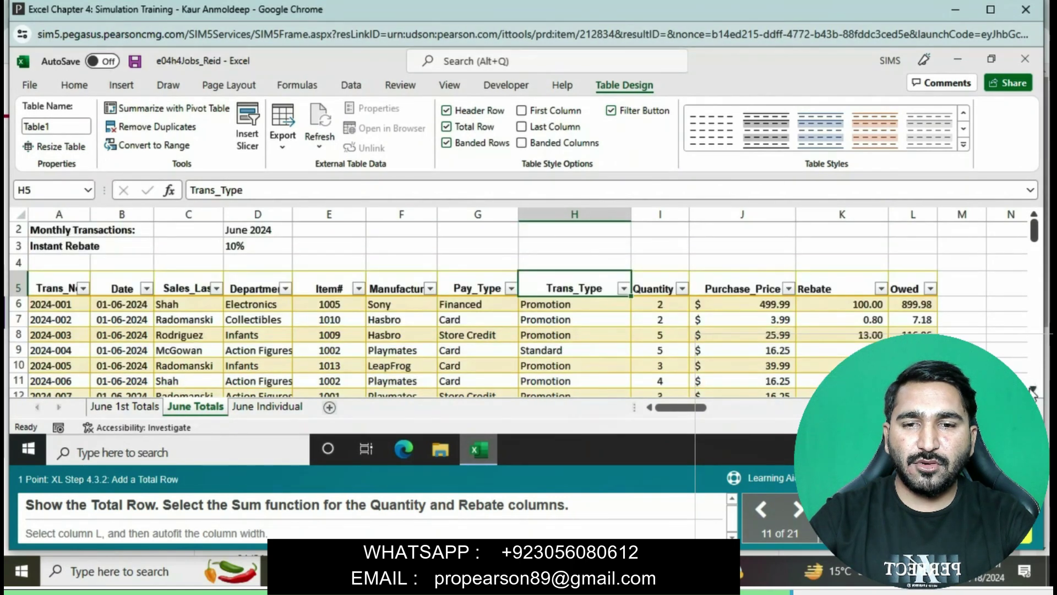
{"action": "left_click", "coordinate": [1033, 390]}
{"action": "left_click", "coordinate": [1033, 391]}
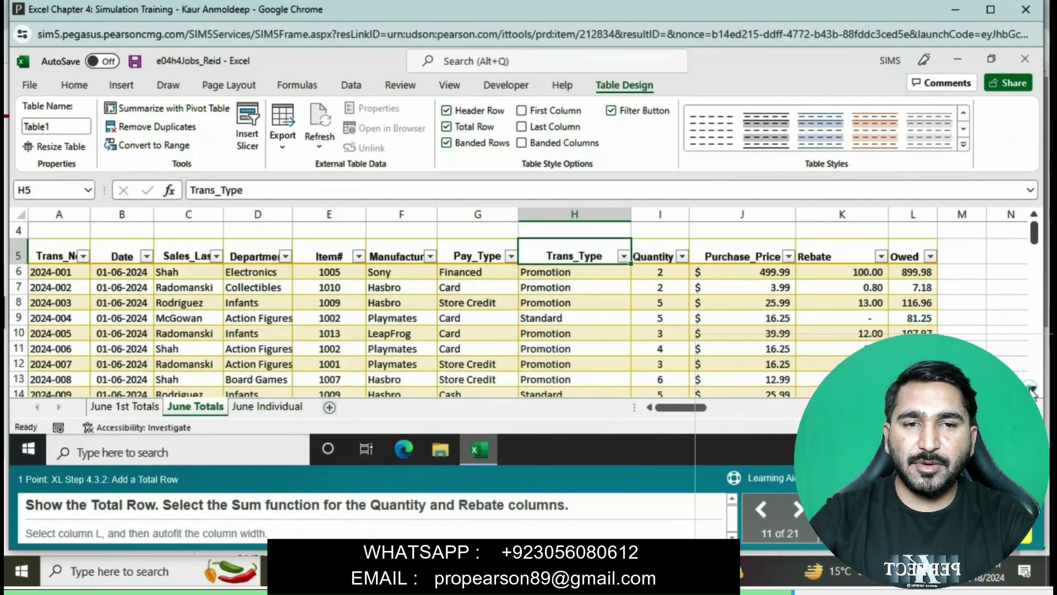
{"action": "left_click", "coordinate": [1032, 391]}
{"action": "left_click", "coordinate": [1033, 391]}
{"action": "left_click", "coordinate": [1033, 390]}
{"action": "left_click", "coordinate": [1032, 391]}
{"action": "left_click", "coordinate": [1033, 390]}
{"action": "left_click", "coordinate": [1033, 391]}
{"action": "left_click", "coordinate": [1033, 391]}
{"action": "left_click", "coordinate": [1033, 391]}
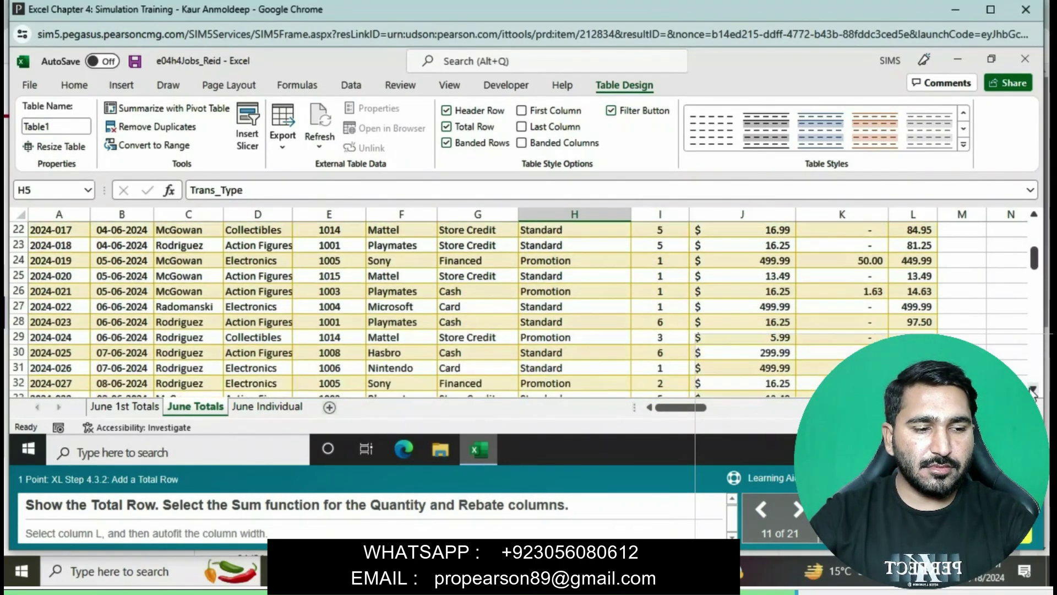
{"action": "left_click", "coordinate": [1033, 391]}
{"action": "left_click", "coordinate": [1033, 390]}
{"action": "left_click", "coordinate": [1032, 391]}
{"action": "left_click", "coordinate": [1033, 391]}
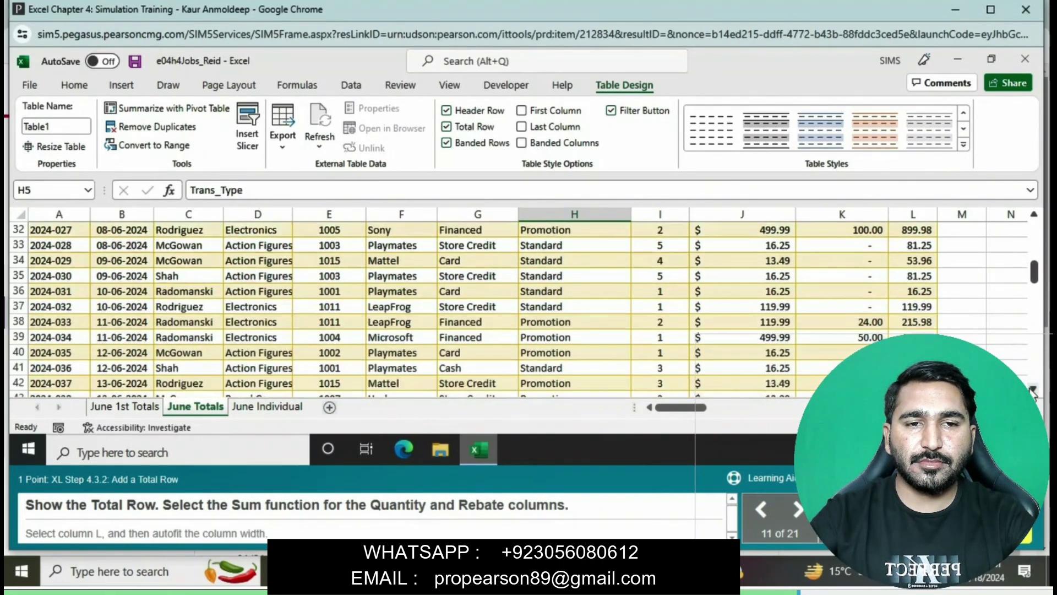
{"action": "left_click", "coordinate": [1033, 391]}
{"action": "left_click", "coordinate": [1033, 391]}
{"action": "left_click", "coordinate": [1032, 390]}
{"action": "left_click", "coordinate": [1033, 391]}
{"action": "left_click", "coordinate": [1033, 391]}
{"action": "left_click", "coordinate": [1032, 391]}
{"action": "left_click", "coordinate": [1033, 391]}
{"action": "left_click", "coordinate": [1033, 391]}
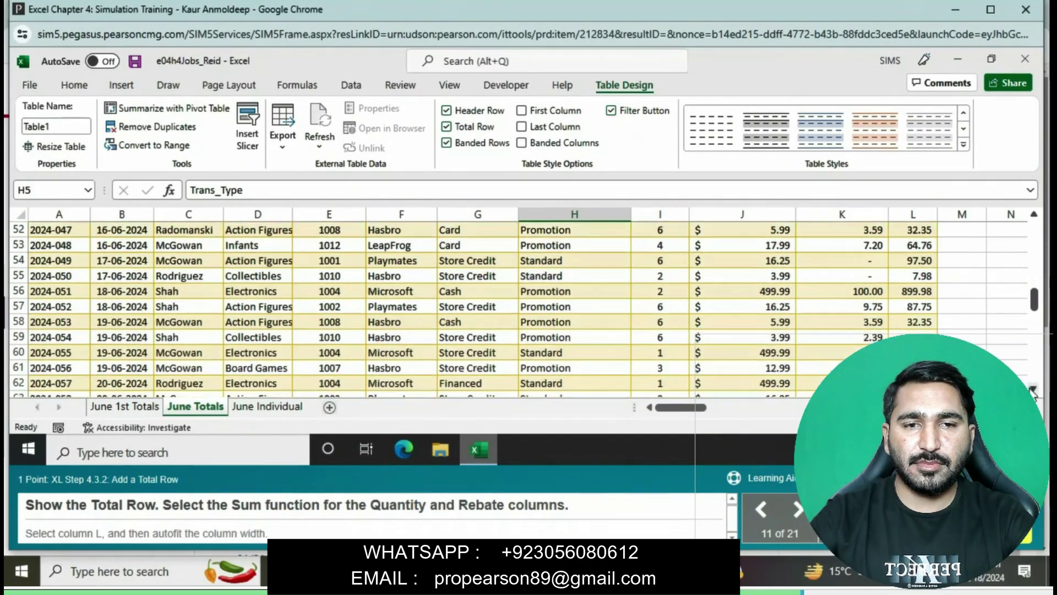
{"action": "left_click", "coordinate": [1033, 391]}
{"action": "left_click", "coordinate": [1033, 391]}
{"action": "left_click", "coordinate": [1033, 391]}
{"action": "left_click", "coordinate": [1033, 391]}
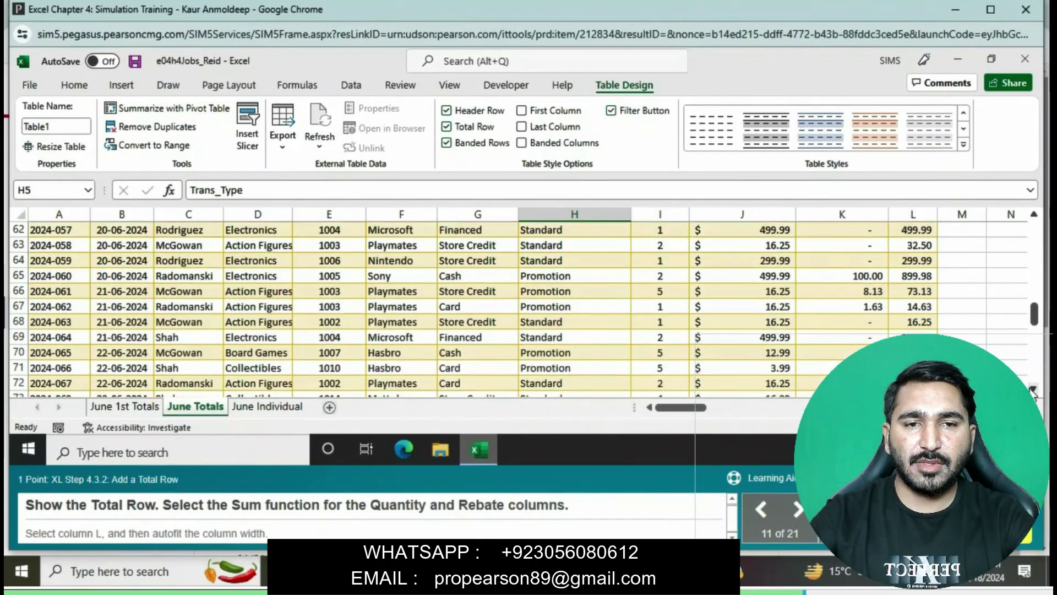
{"action": "left_click", "coordinate": [1033, 391]}
{"action": "left_click", "coordinate": [1033, 391]}
{"action": "left_click", "coordinate": [1033, 391]}
{"action": "left_click", "coordinate": [1033, 391]}
{"action": "left_click", "coordinate": [1032, 391]}
{"action": "left_click", "coordinate": [1033, 391]}
{"action": "left_click", "coordinate": [1032, 391]}
{"action": "left_click", "coordinate": [1033, 391]}
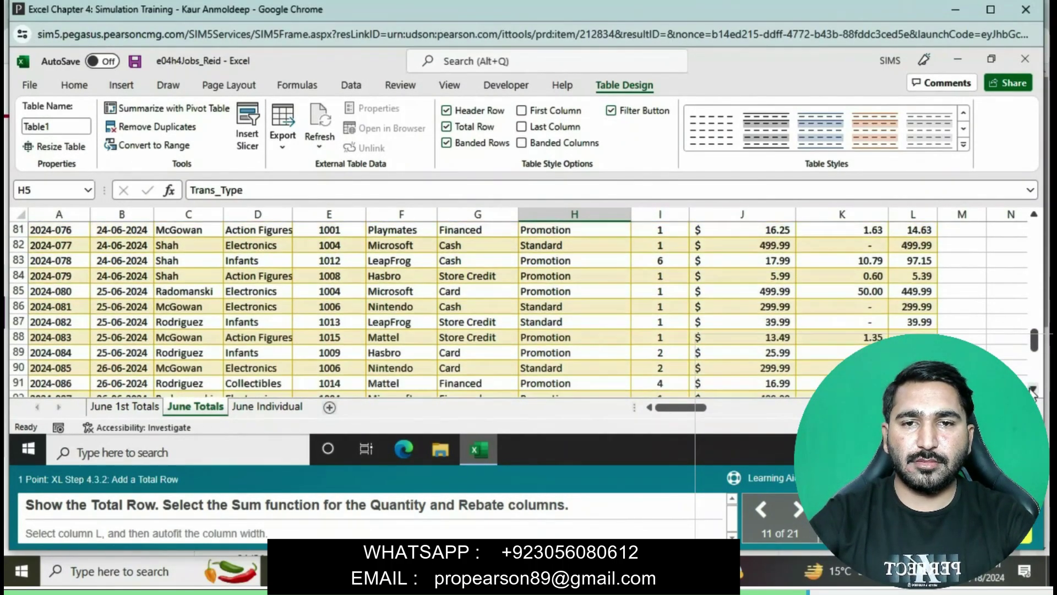
{"action": "left_click", "coordinate": [1033, 391]}
{"action": "left_click", "coordinate": [1033, 391]}
{"action": "left_click", "coordinate": [1032, 391]}
{"action": "left_click", "coordinate": [1033, 391]}
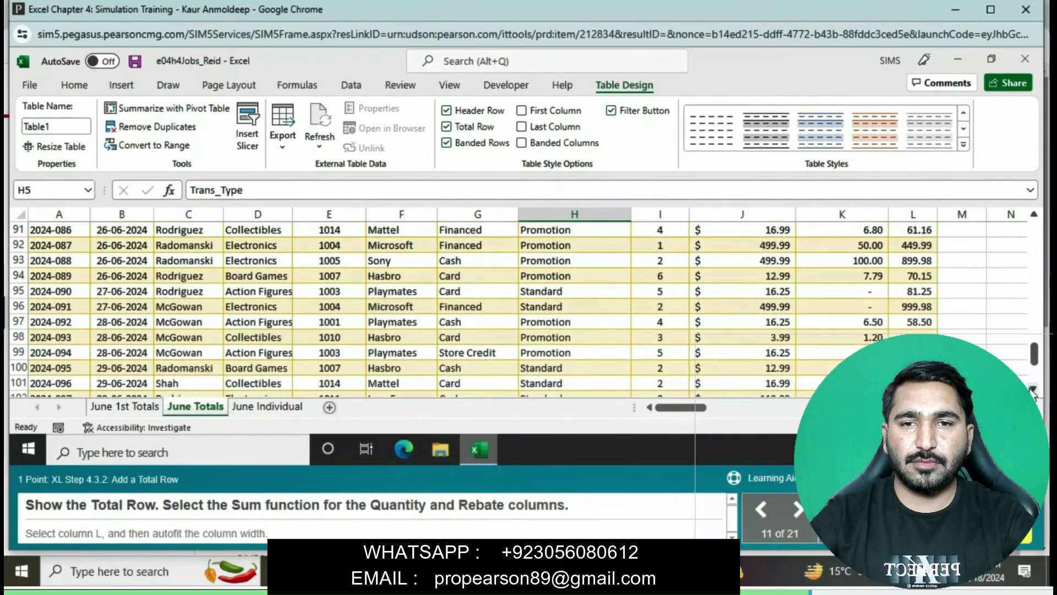
{"action": "left_click", "coordinate": [1032, 391]}
{"action": "left_click", "coordinate": [1033, 391]}
{"action": "left_click", "coordinate": [1032, 391]}
{"action": "left_click", "coordinate": [1033, 391]}
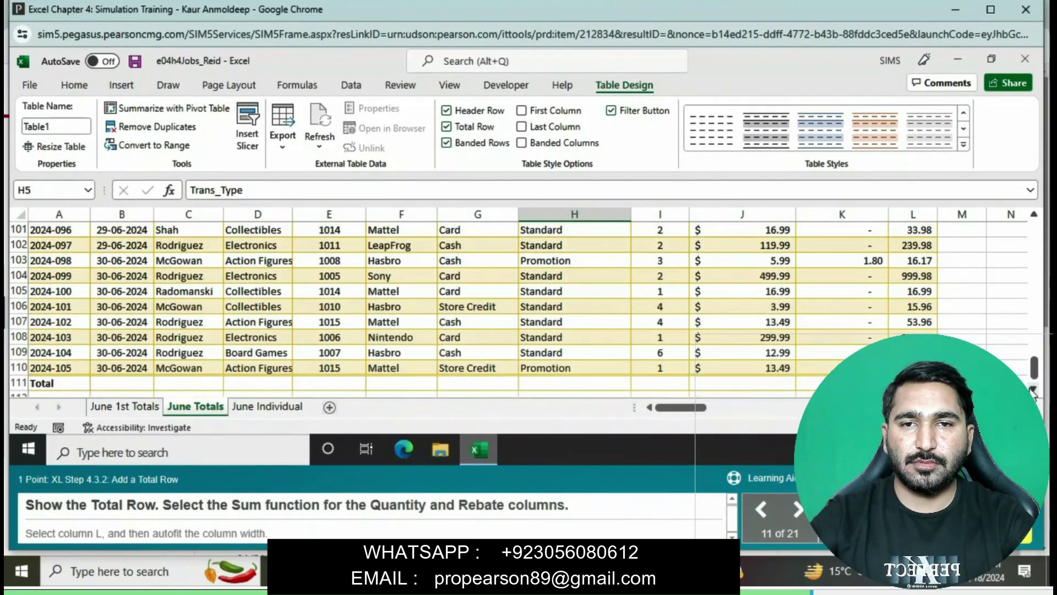
{"action": "left_click", "coordinate": [1032, 390]}
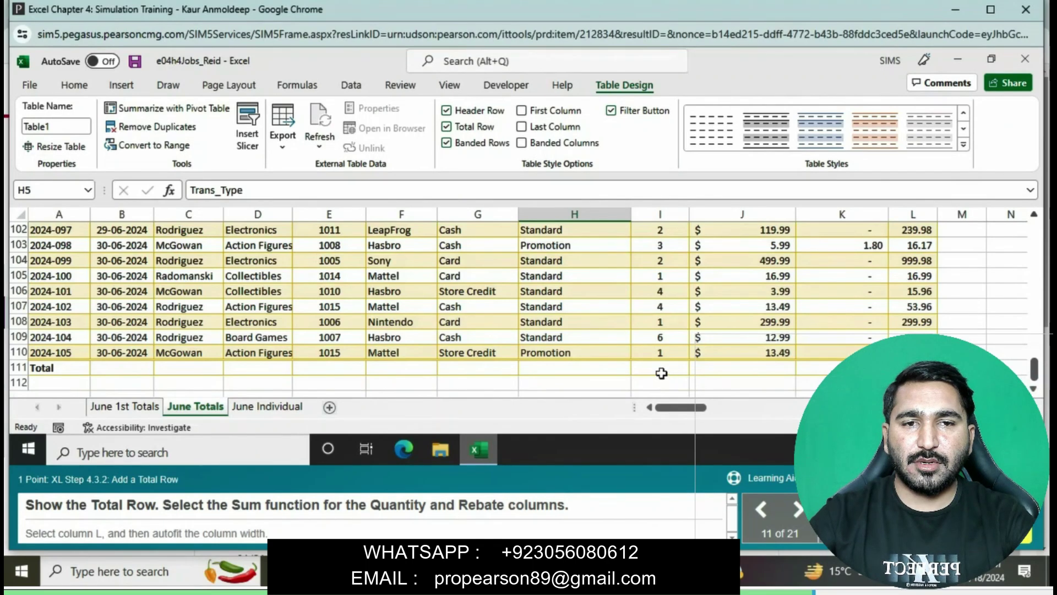
{"action": "left_click", "coordinate": [656, 368]}
{"action": "left_click", "coordinate": [698, 367]}
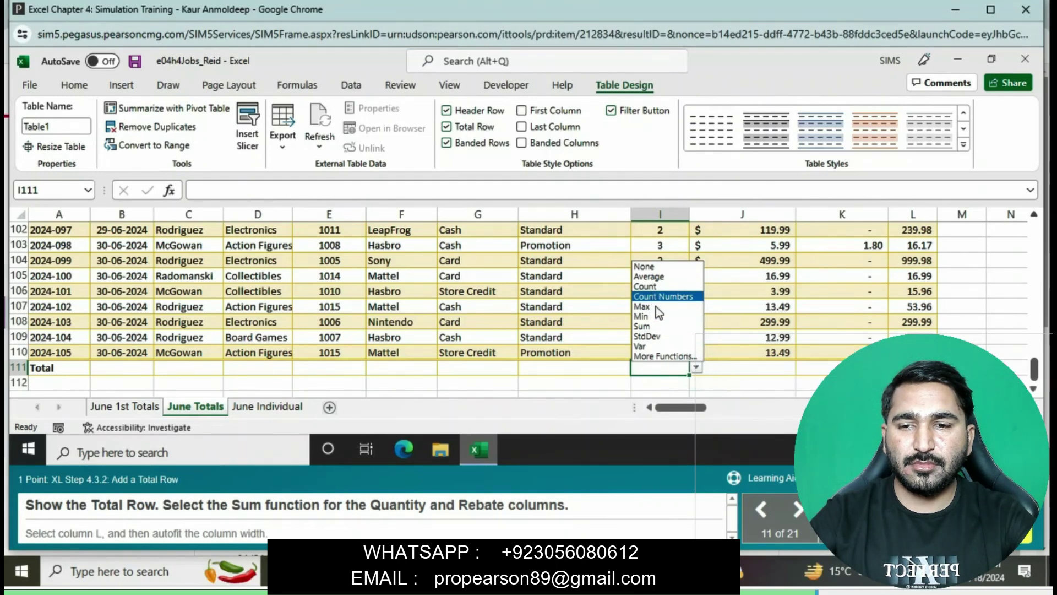
{"action": "left_click", "coordinate": [657, 324]}
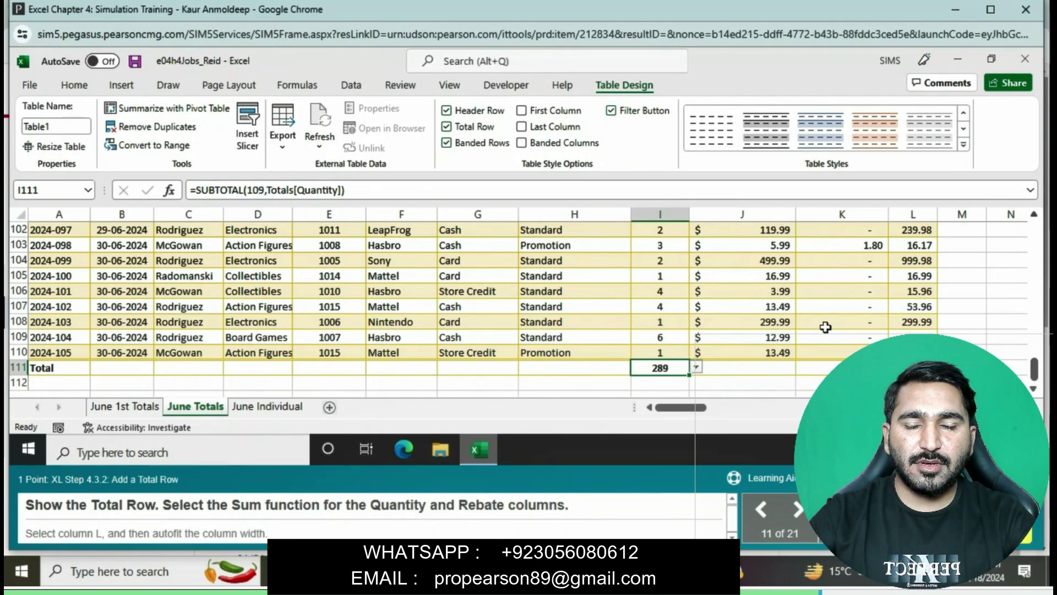
Step: Select the Sum function for the Rebate column in the total row, cell K111
{"action": "left_click", "coordinate": [836, 368]}
{"action": "left_click", "coordinate": [895, 368]}
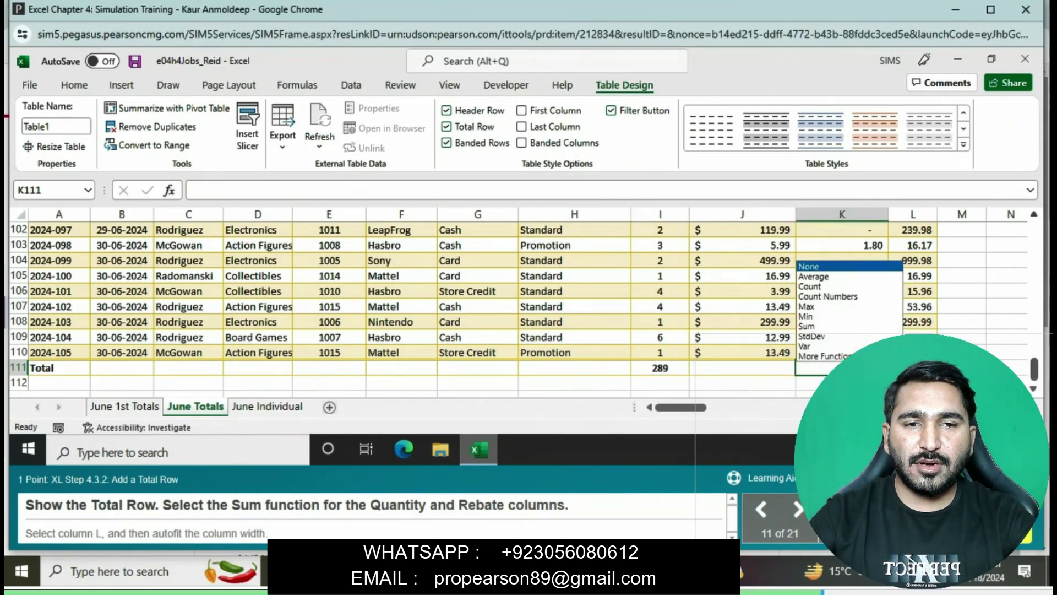
{"action": "left_click", "coordinate": [845, 327]}
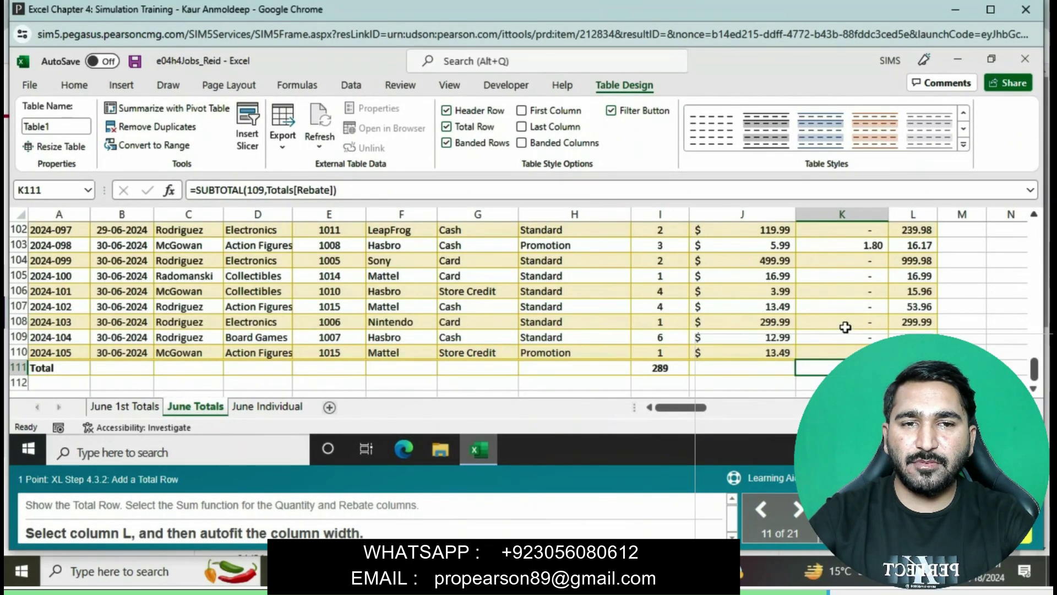
Step: AutoFit the column width of column L on the June Totals worksheet
{"action": "scroll", "coordinate": [845, 326], "scroll_direction": "up", "scroll_amount": 20}
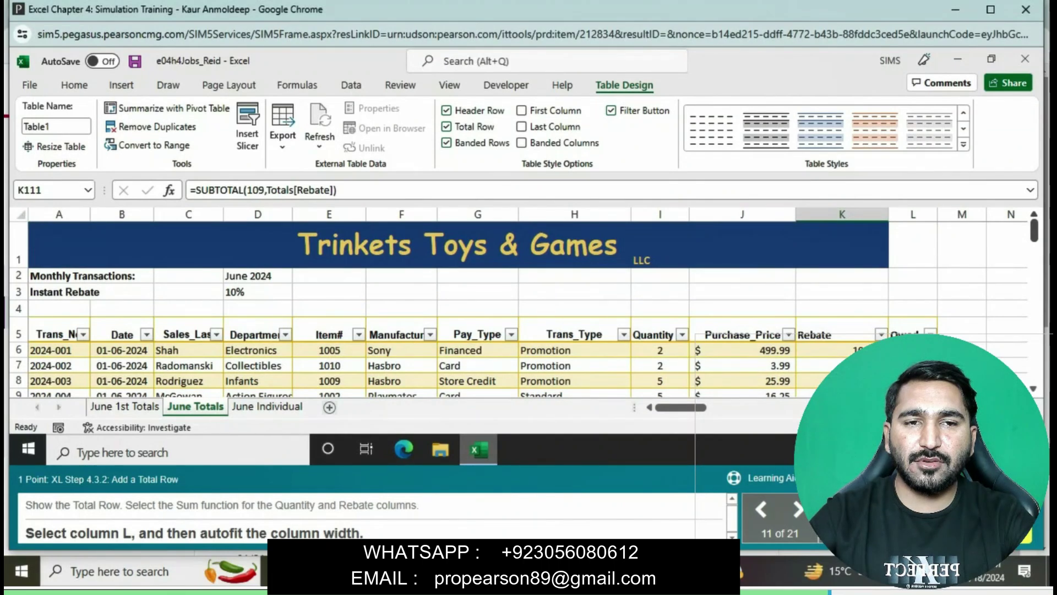
{"action": "left_click", "coordinate": [909, 217]}
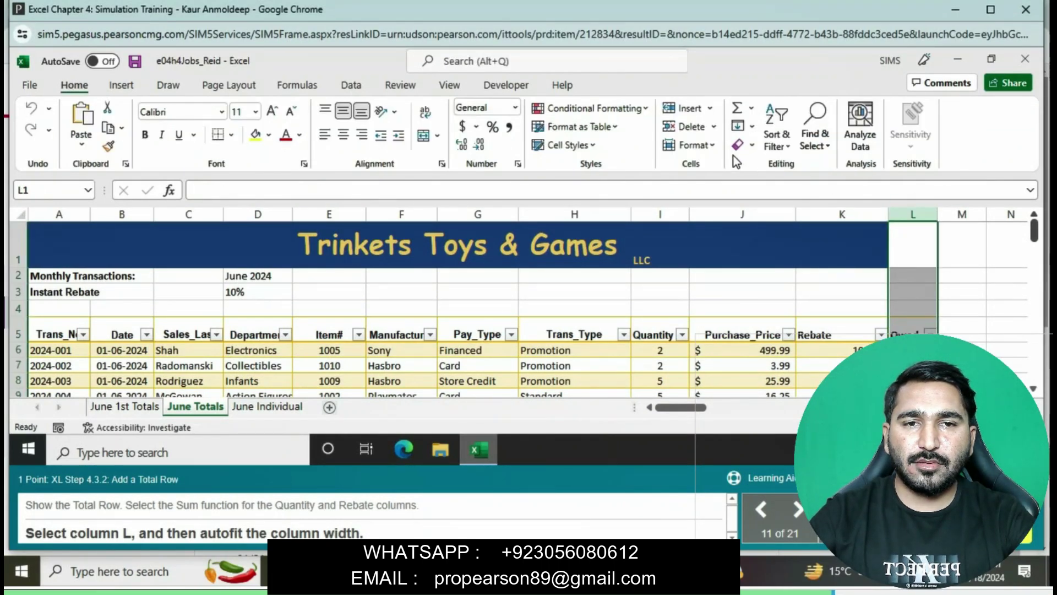
{"action": "left_click", "coordinate": [713, 146]}
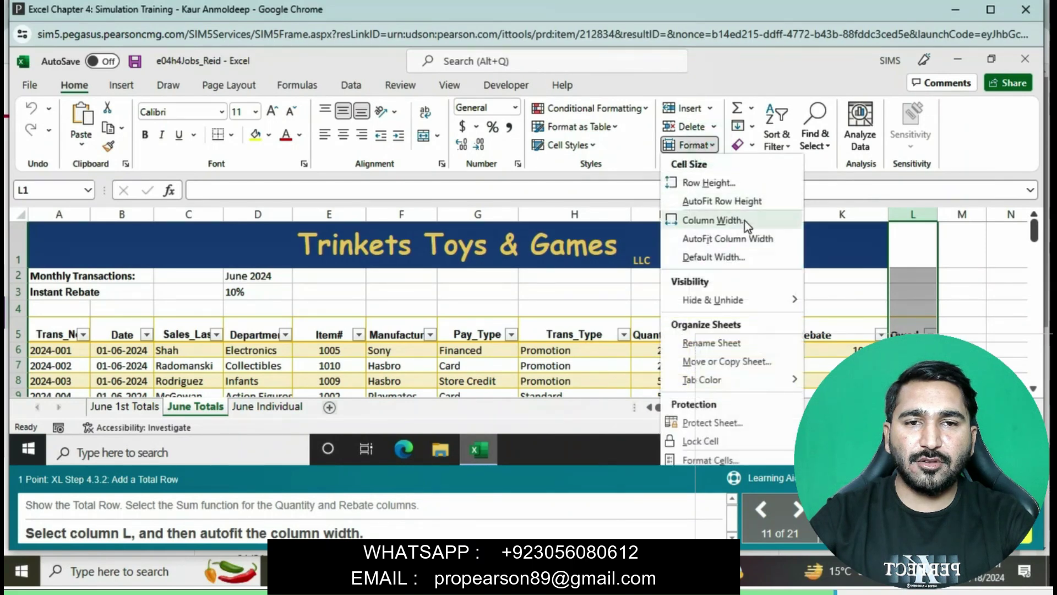
{"action": "left_click", "coordinate": [727, 238]}
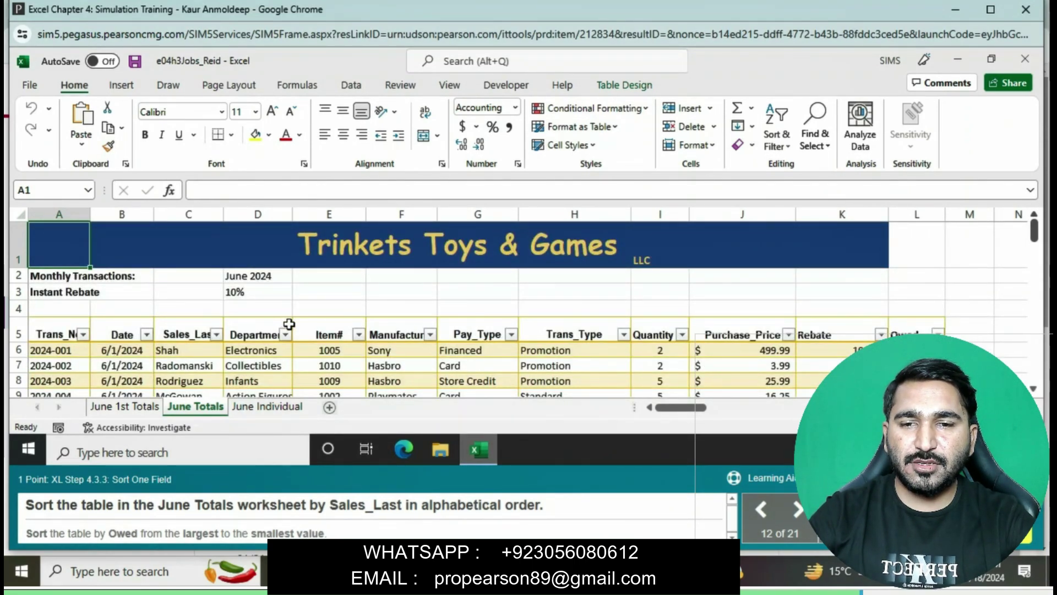
Step: Sort the June Totals table by Sales_Last in alphabetical order, A to Z
{"action": "left_click", "coordinate": [187, 331]}
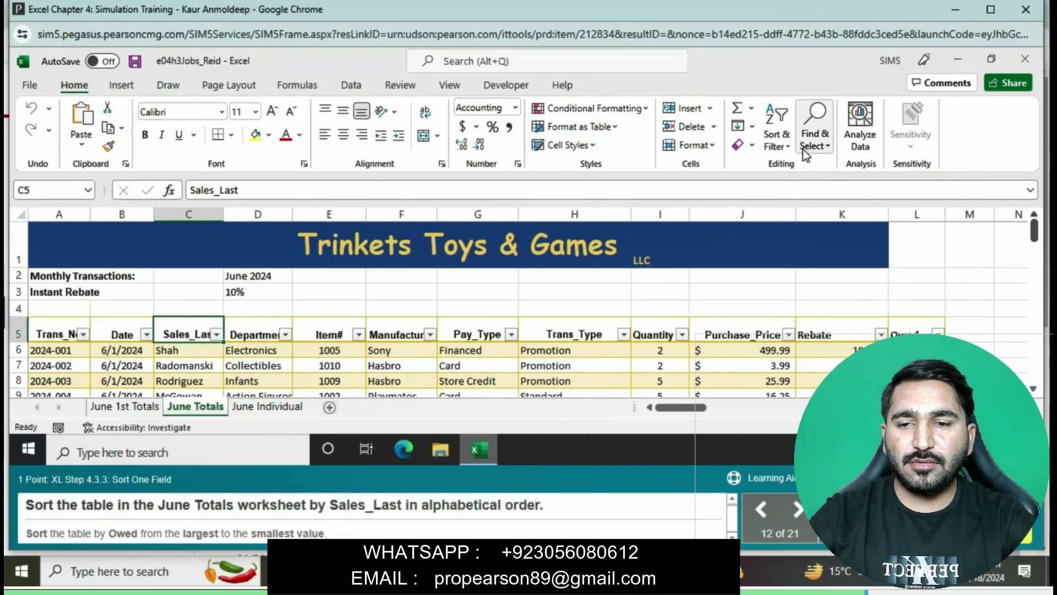
{"action": "left_click", "coordinate": [784, 147]}
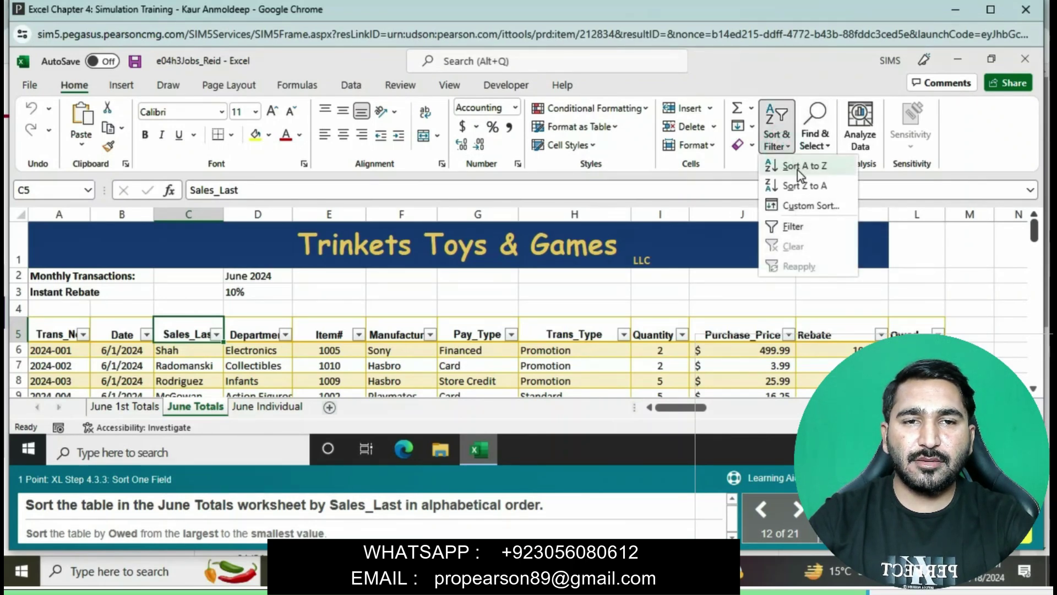
{"action": "left_click", "coordinate": [808, 206]}
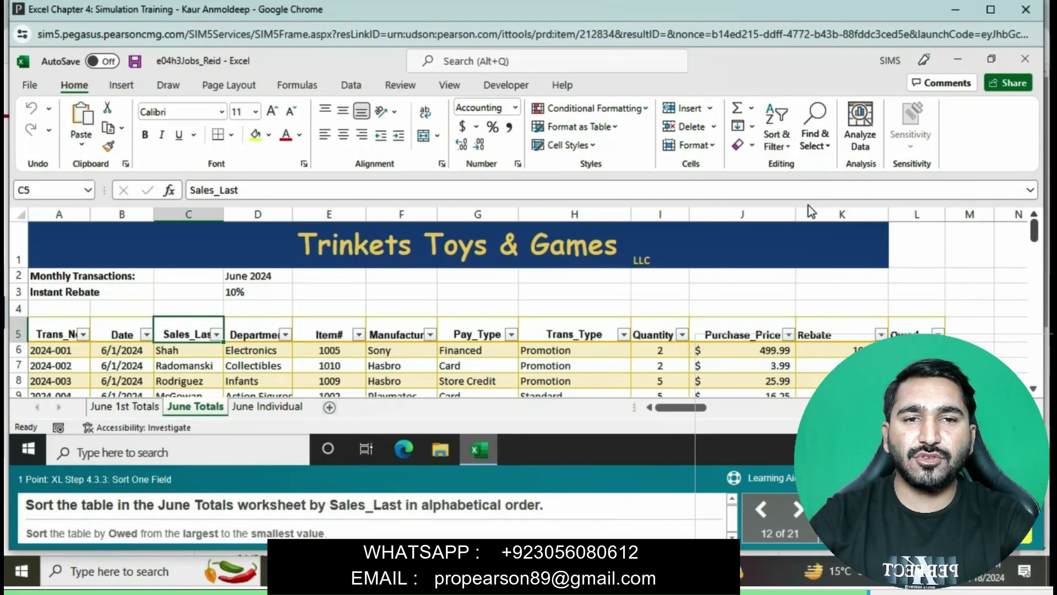
{"action": "left_click", "coordinate": [808, 206]}
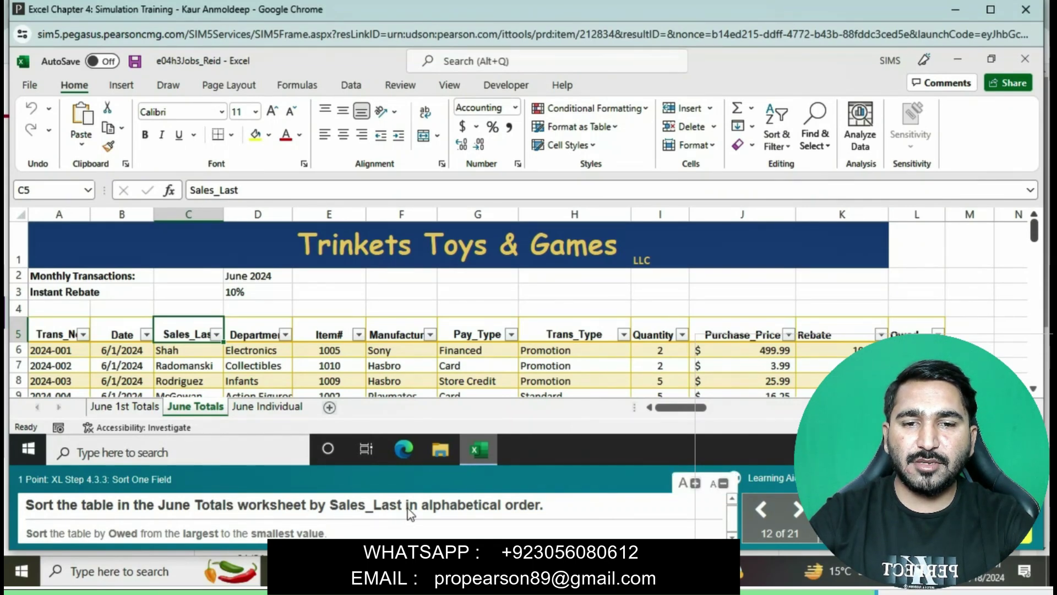
{"action": "left_click", "coordinate": [786, 144]}
{"action": "left_click", "coordinate": [801, 161]}
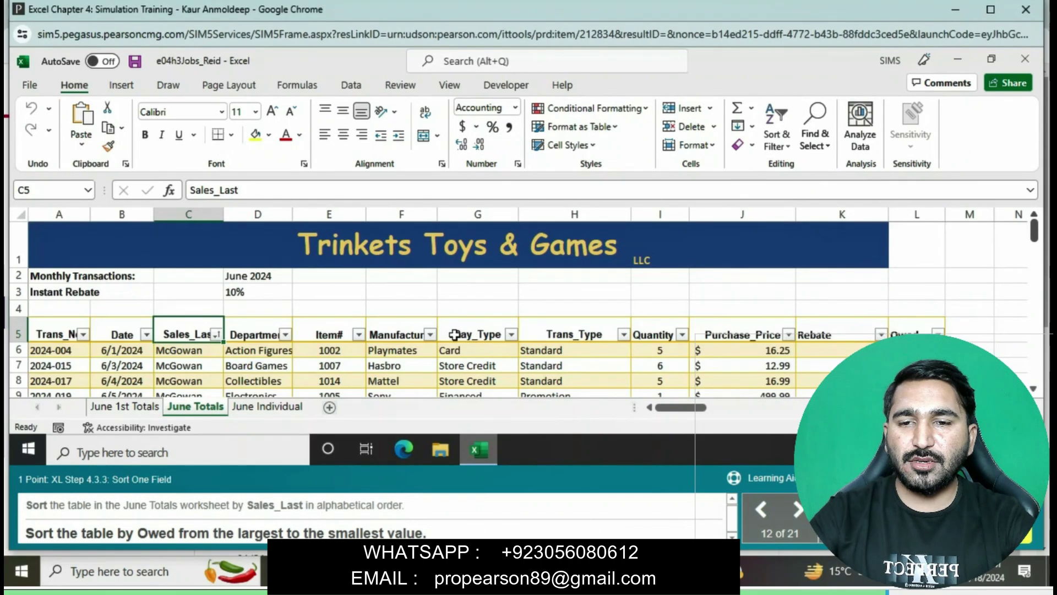
Step: Sort the June Totals table by Owed from the largest to the smallest value
{"action": "left_click", "coordinate": [900, 330]}
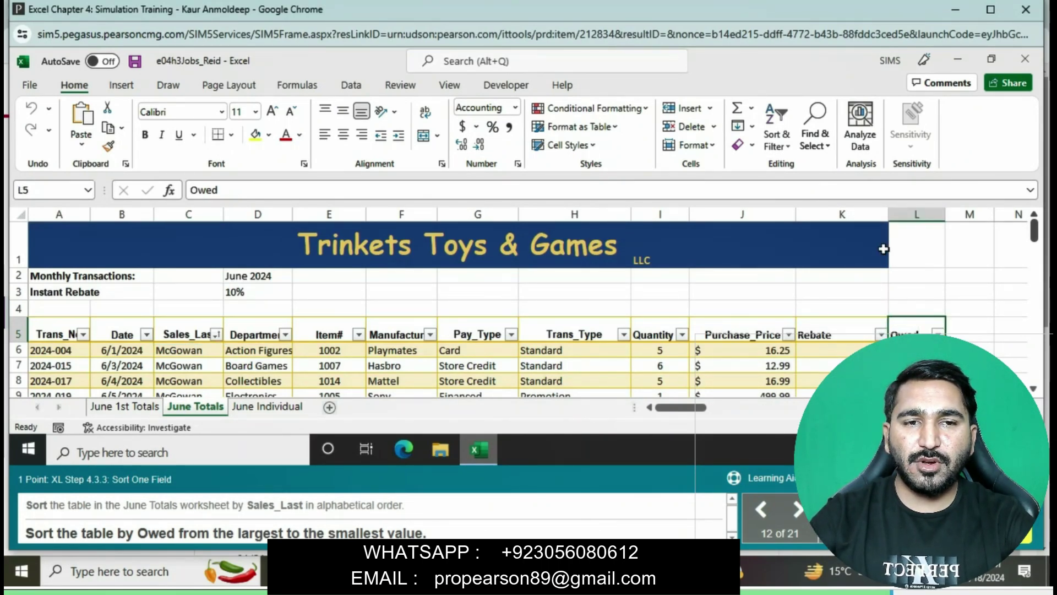
{"action": "left_click", "coordinate": [785, 147]}
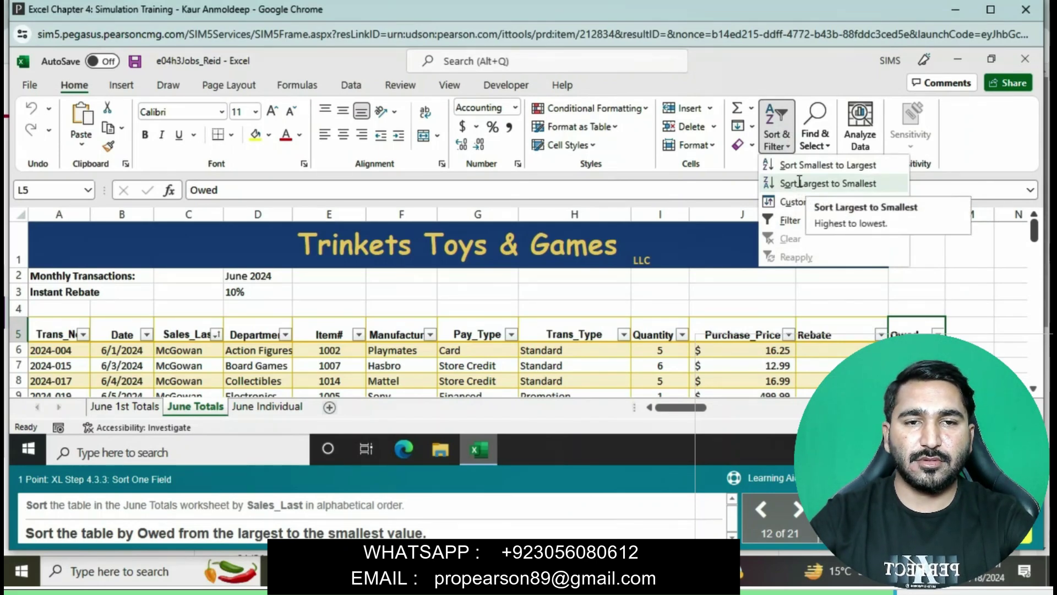
{"action": "left_click", "coordinate": [801, 185]}
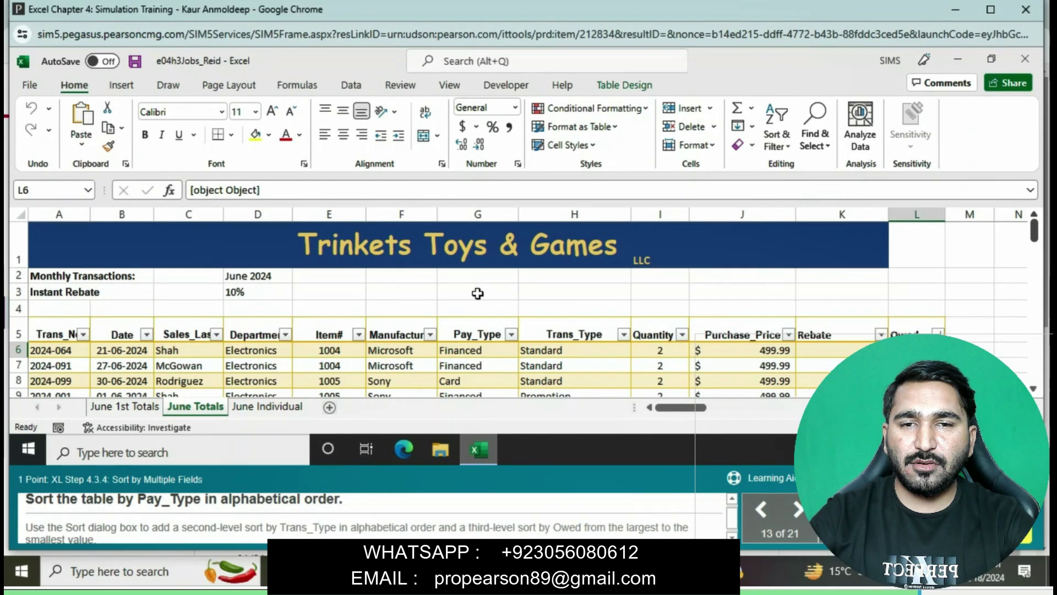
Step: Sort the June Totals table by Pay_Type in alphabetical order, A to Z
{"action": "left_click", "coordinate": [492, 331]}
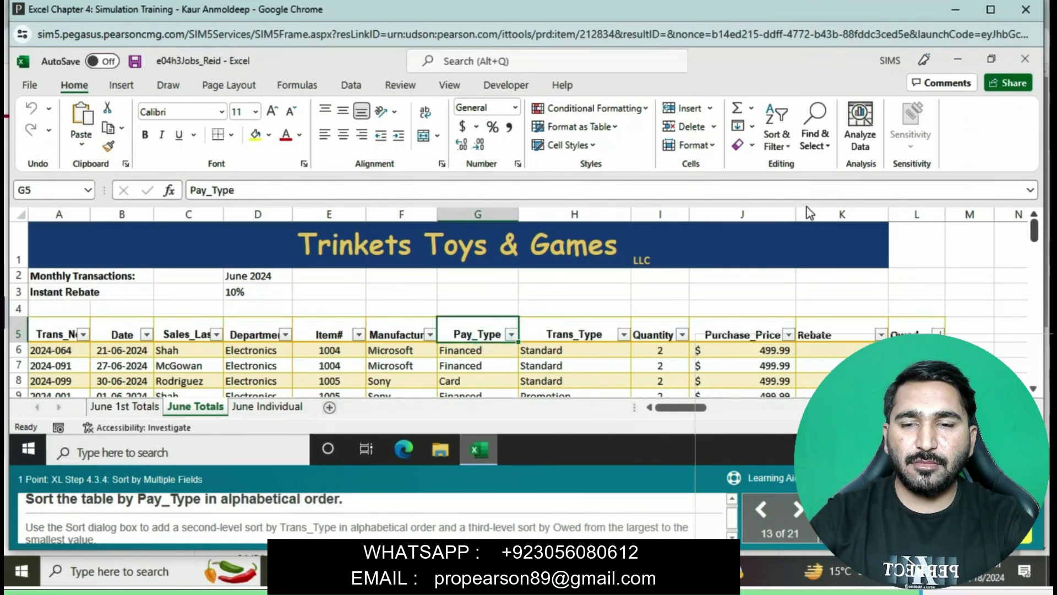
{"action": "left_click", "coordinate": [785, 153]}
{"action": "left_click", "coordinate": [795, 164]}
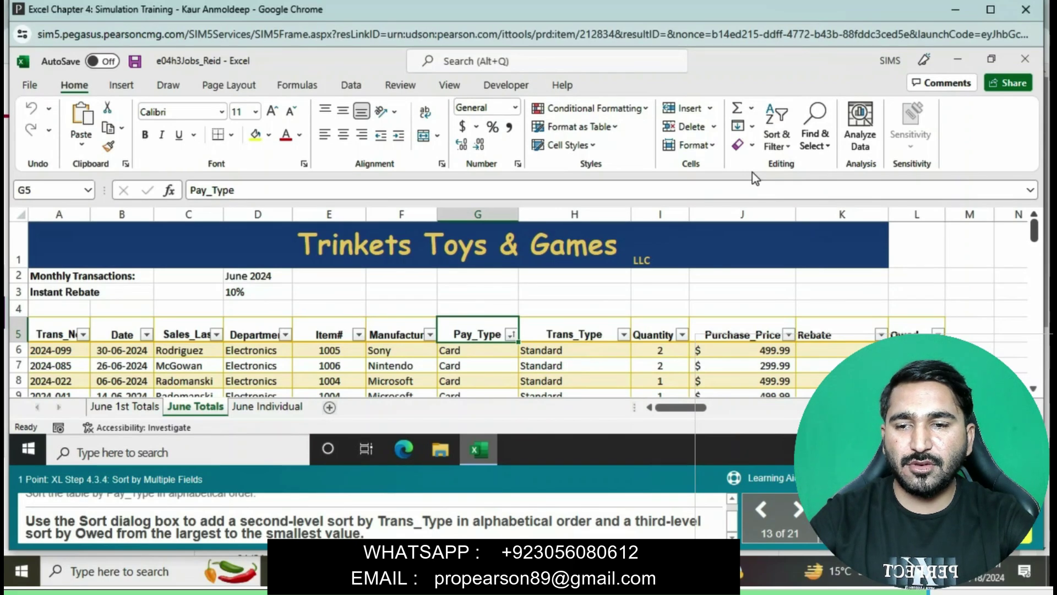
Step: Add a second-level custom sort by Trans_Type, A to Z, below the Pay_Type level
{"action": "left_click", "coordinate": [777, 139]}
{"action": "left_click", "coordinate": [811, 202]}
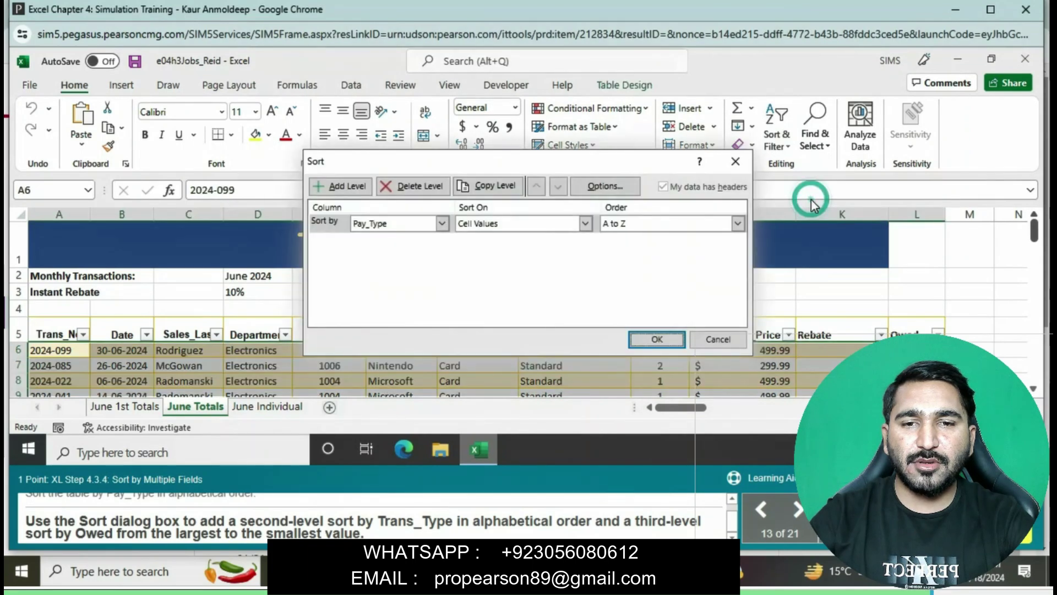
{"action": "left_click", "coordinate": [347, 188]}
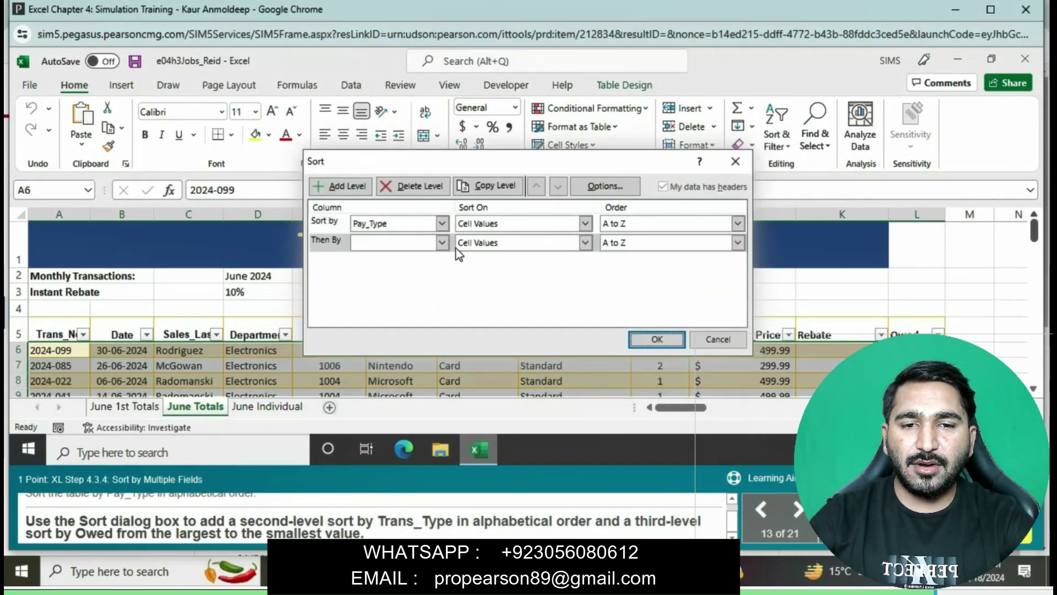
{"action": "left_click", "coordinate": [443, 243]}
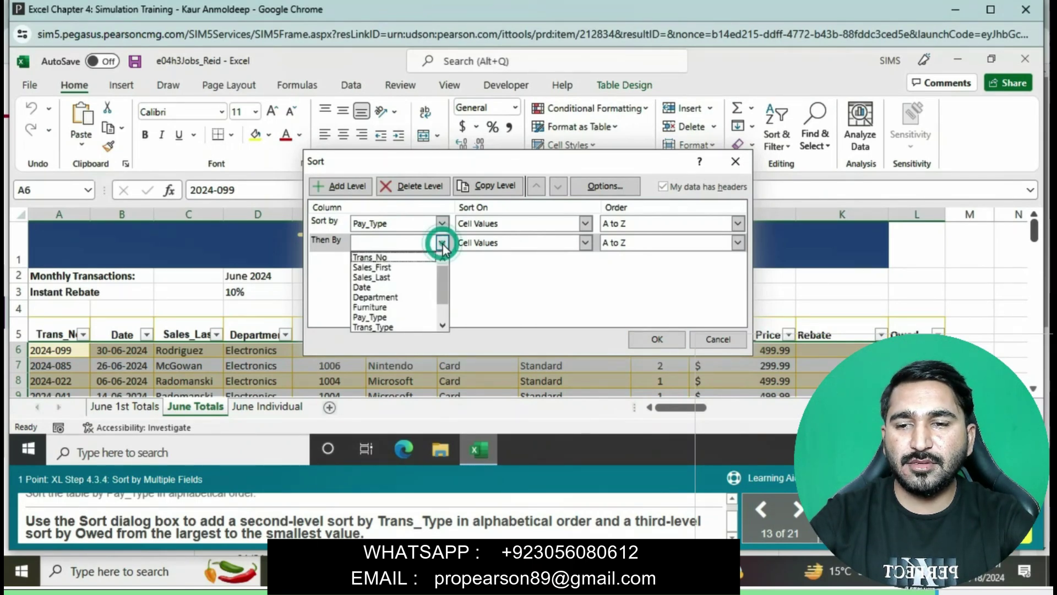
{"action": "left_click", "coordinate": [405, 327]}
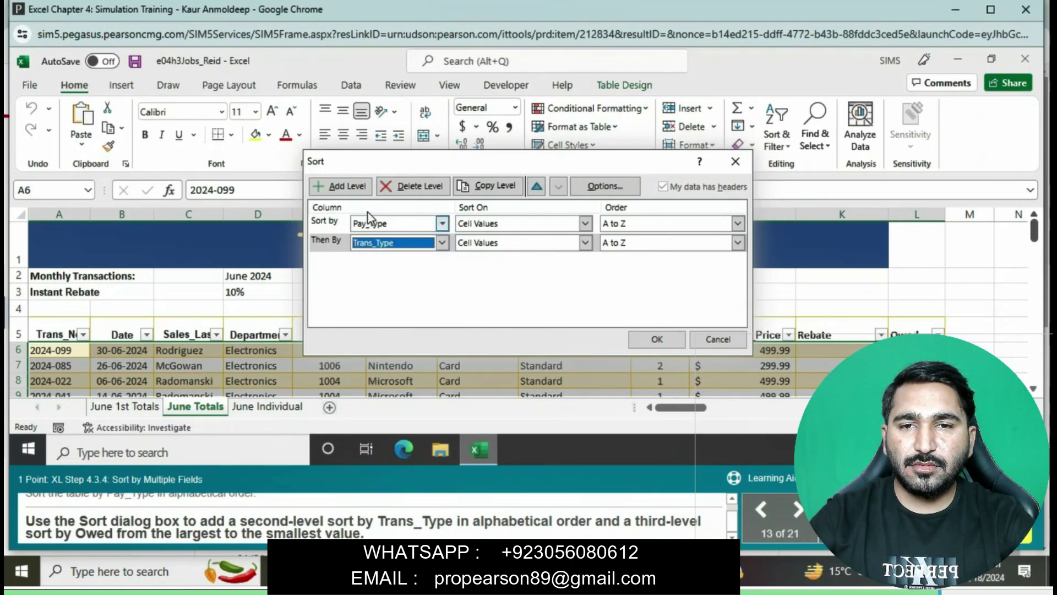
Step: Add a third sort level by Owed, Largest to Smallest, and apply the multi-level sort
{"action": "left_click", "coordinate": [345, 190]}
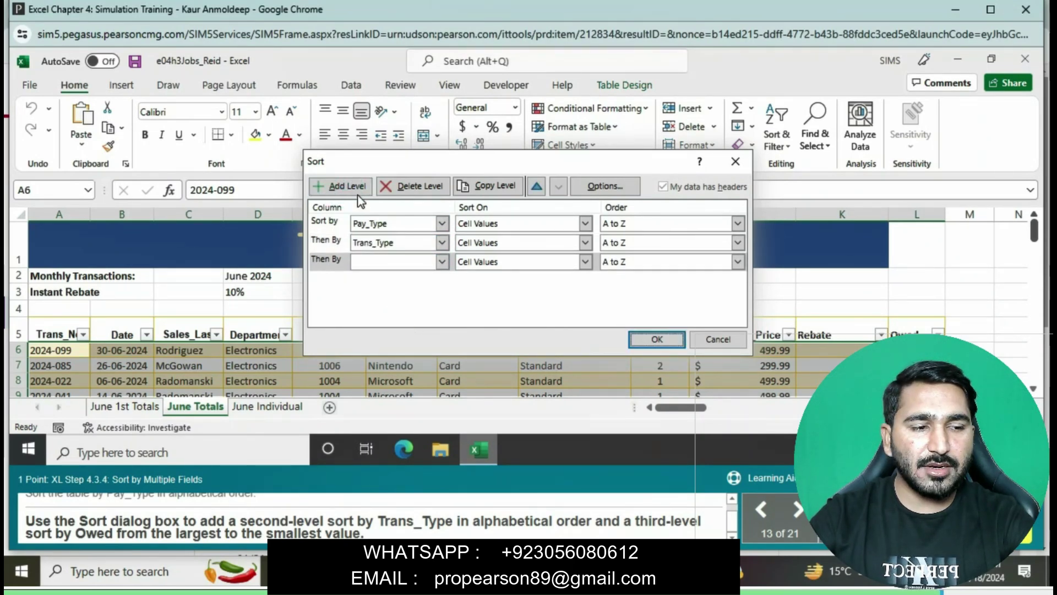
{"action": "left_click", "coordinate": [444, 262]}
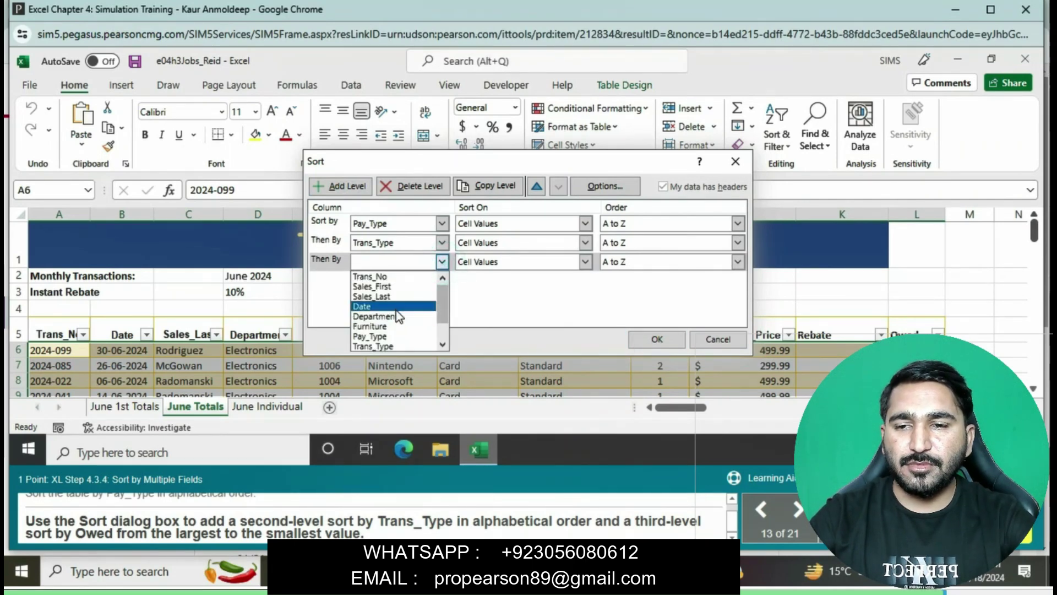
{"action": "left_click", "coordinate": [443, 345]}
{"action": "left_click", "coordinate": [444, 345]}
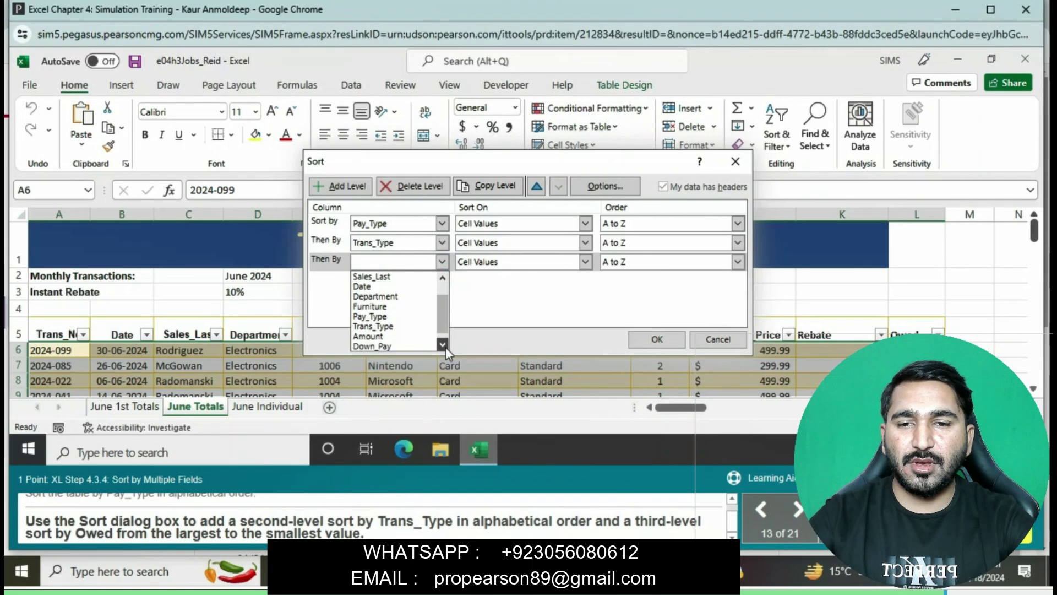
{"action": "left_click", "coordinate": [444, 346]}
{"action": "left_click", "coordinate": [405, 346]}
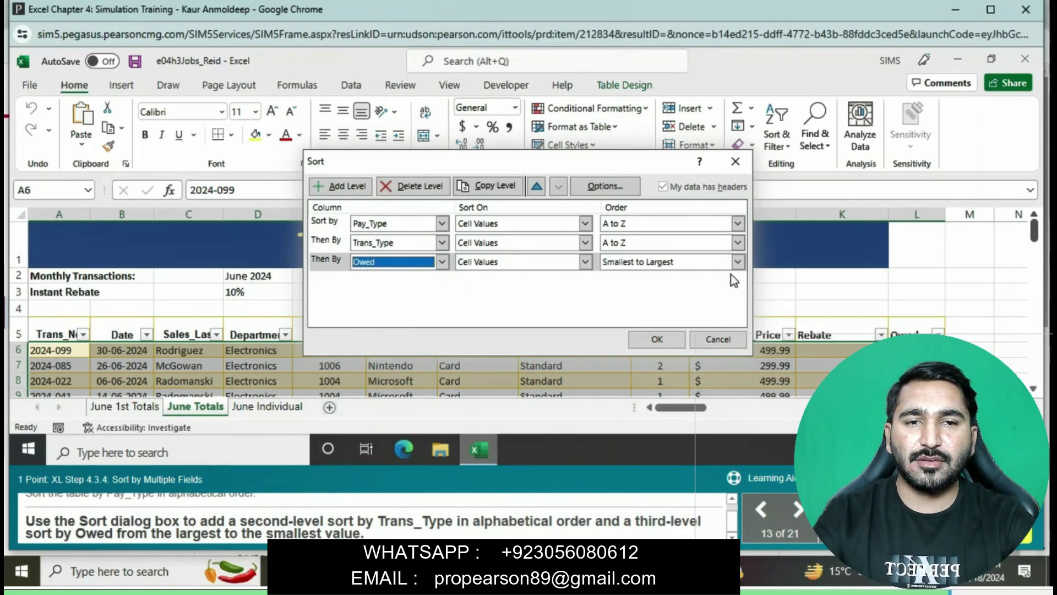
{"action": "left_click", "coordinate": [738, 263]}
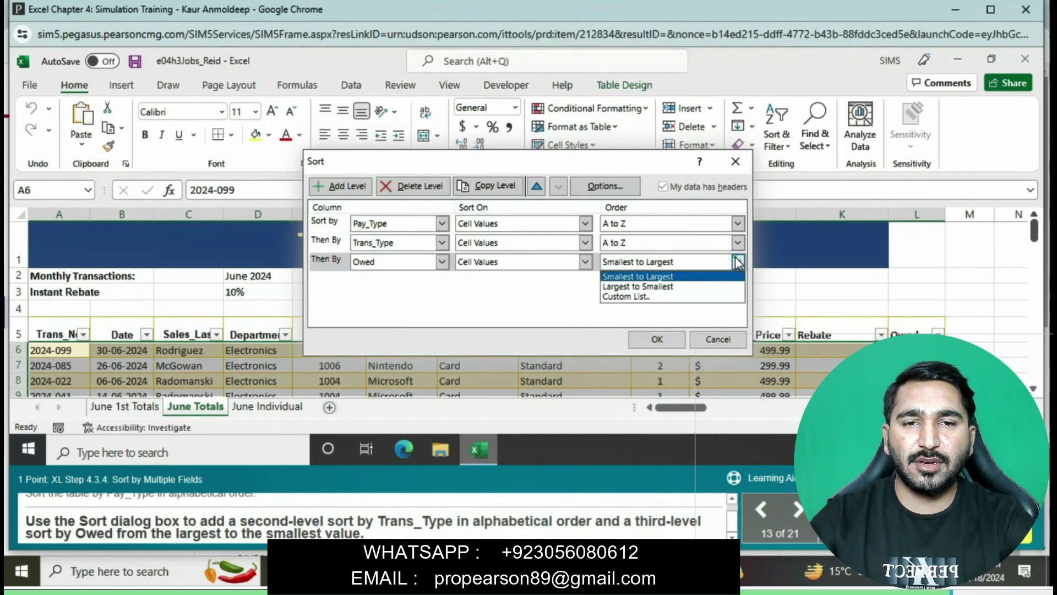
{"action": "left_click", "coordinate": [663, 287]}
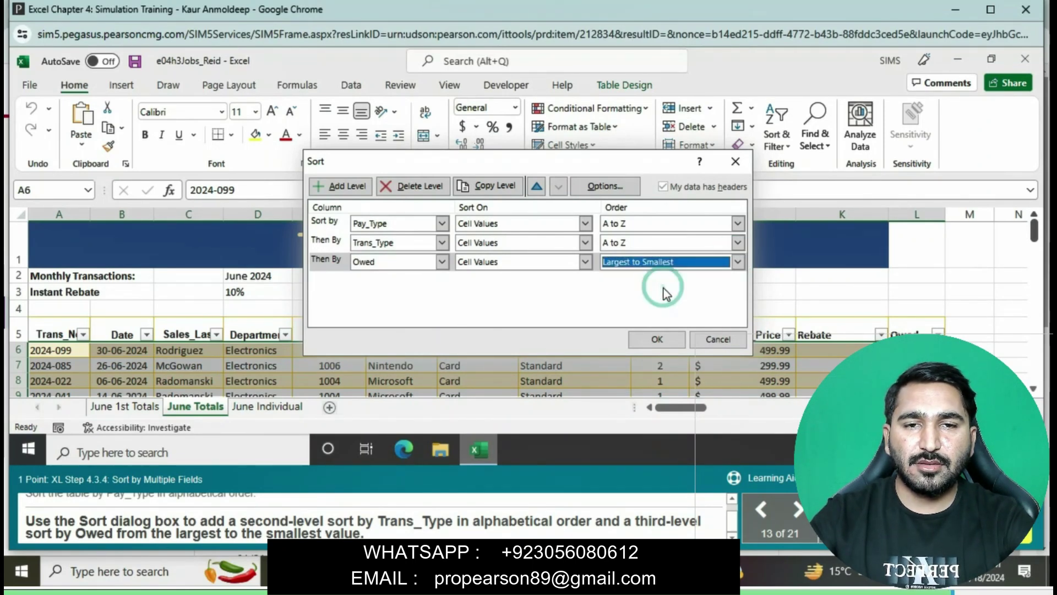
{"action": "left_click", "coordinate": [676, 340]}
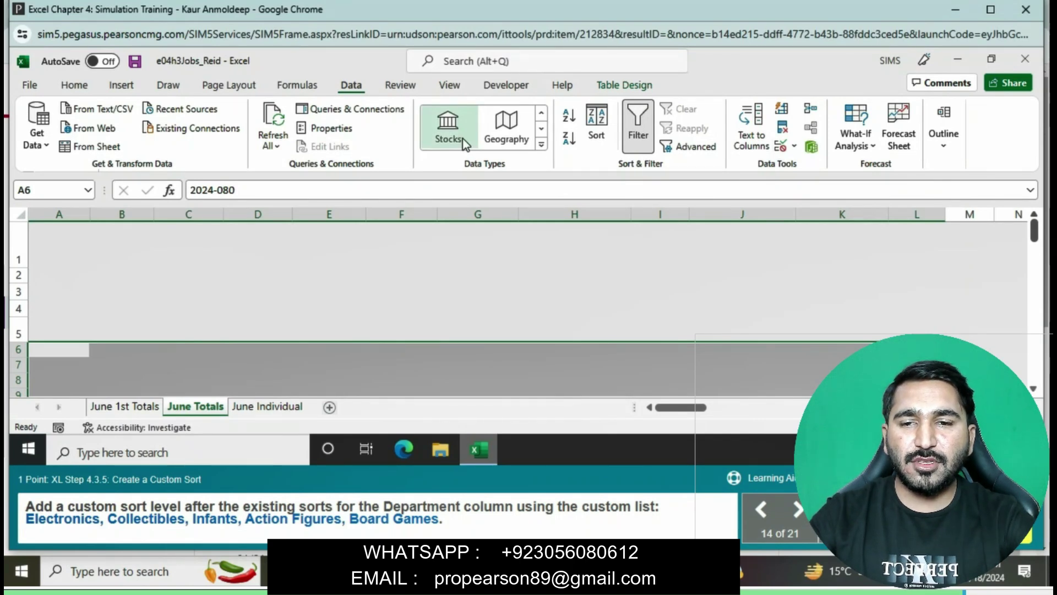
Step: Add a fourth custom sort level for the Department column and choose Custom List as its order
{"action": "left_click", "coordinate": [71, 86]}
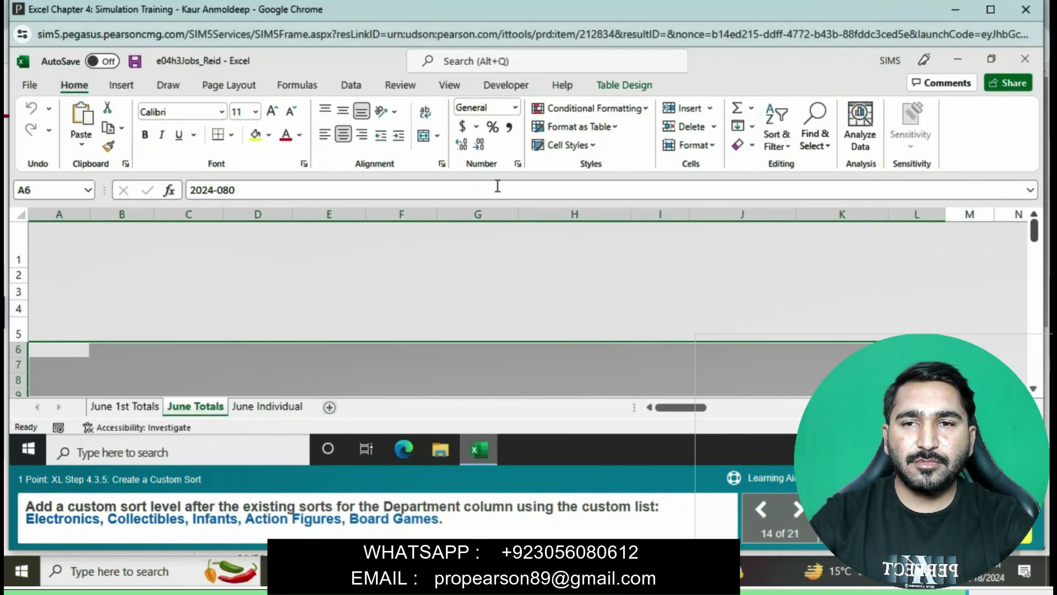
{"action": "left_click", "coordinate": [788, 146]}
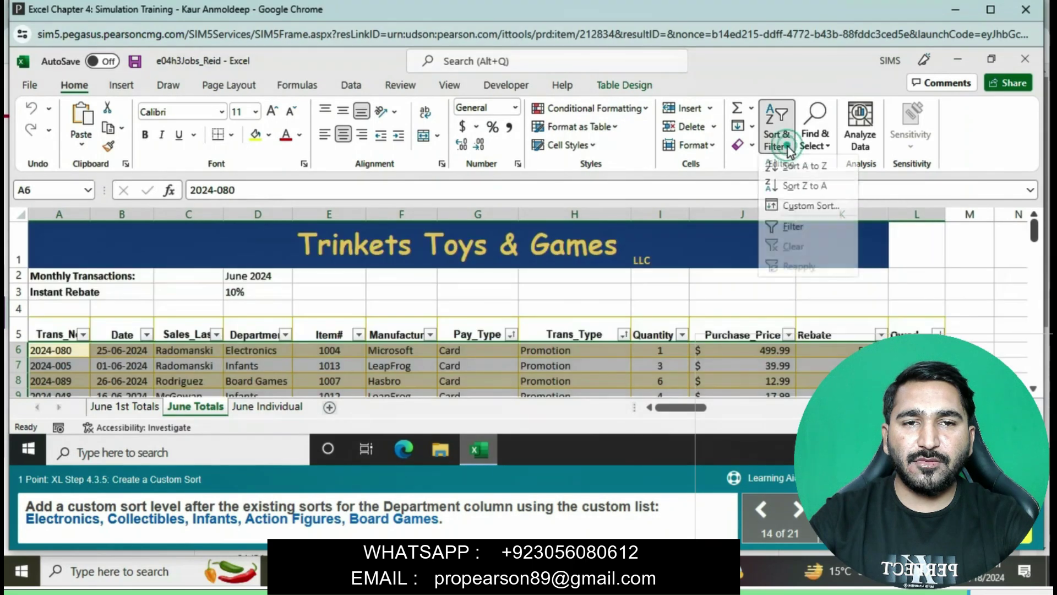
{"action": "left_click", "coordinate": [809, 207]}
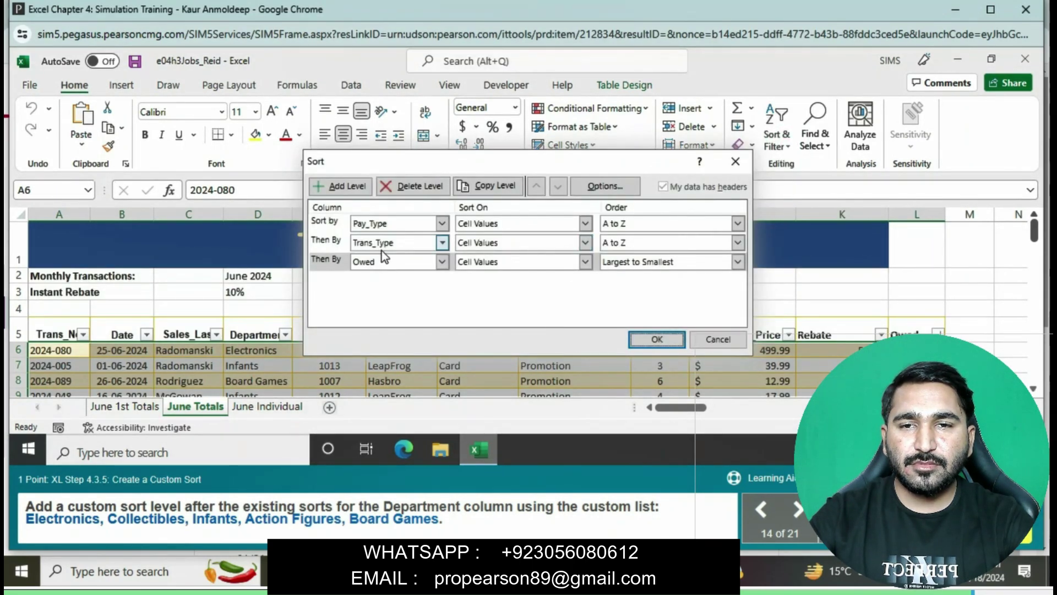
{"action": "left_click", "coordinate": [340, 186]}
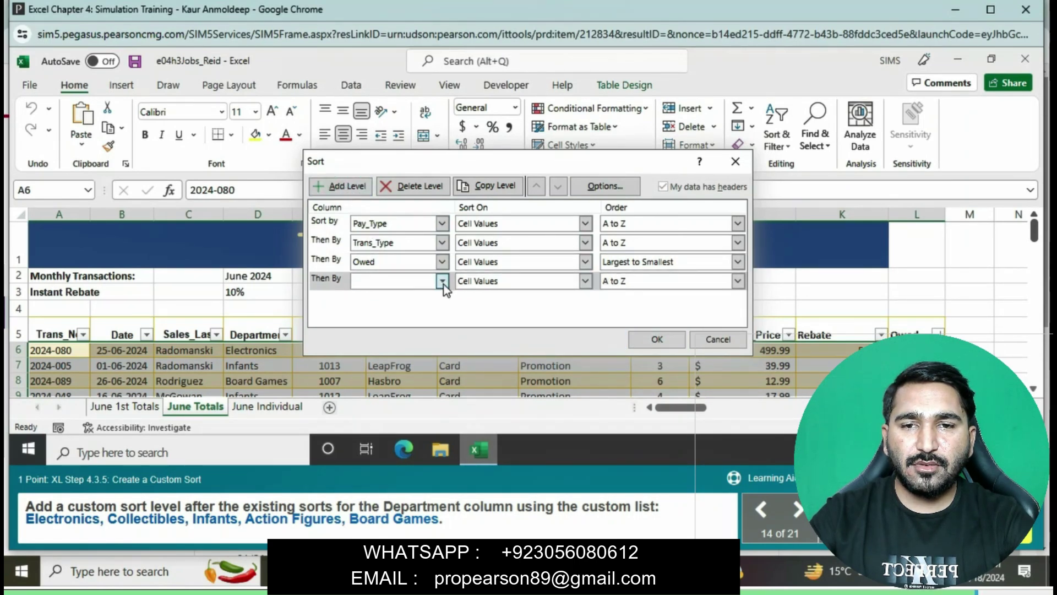
{"action": "left_click", "coordinate": [441, 281]}
{"action": "left_click", "coordinate": [401, 338]}
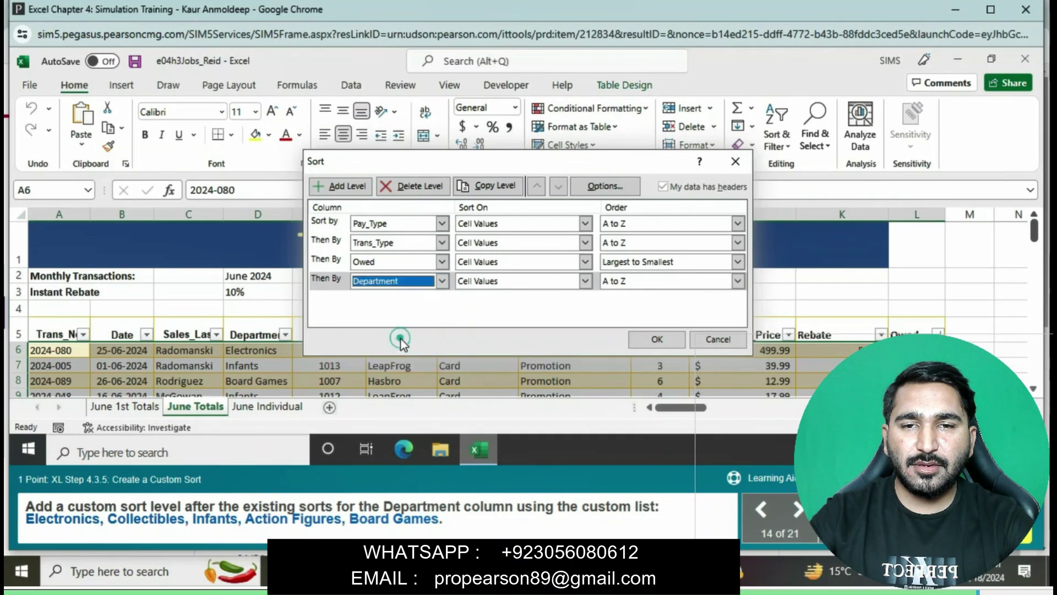
{"action": "left_click", "coordinate": [738, 281]}
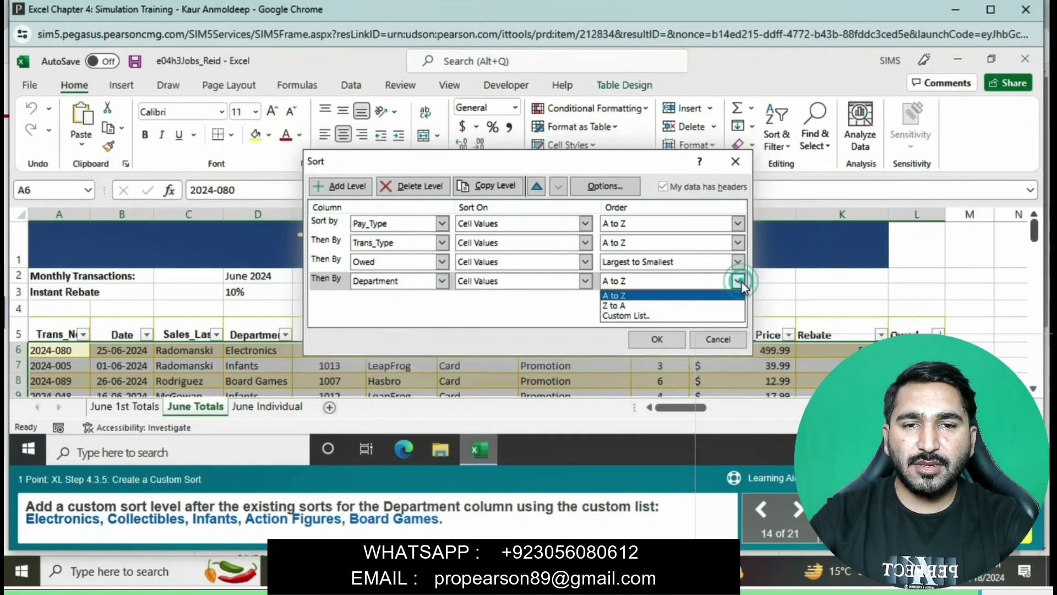
{"action": "left_click", "coordinate": [685, 316]}
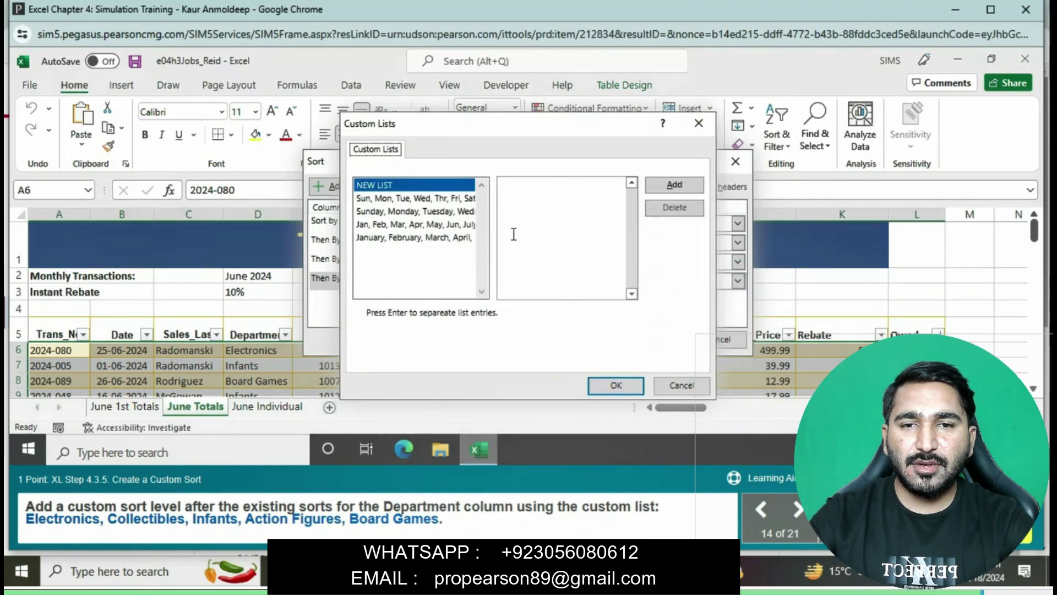
Step: Try to add a new custom list with the entries Electronics, Collection, Infants, Action Figures, Board Games
{"action": "left_click", "coordinate": [510, 192]}
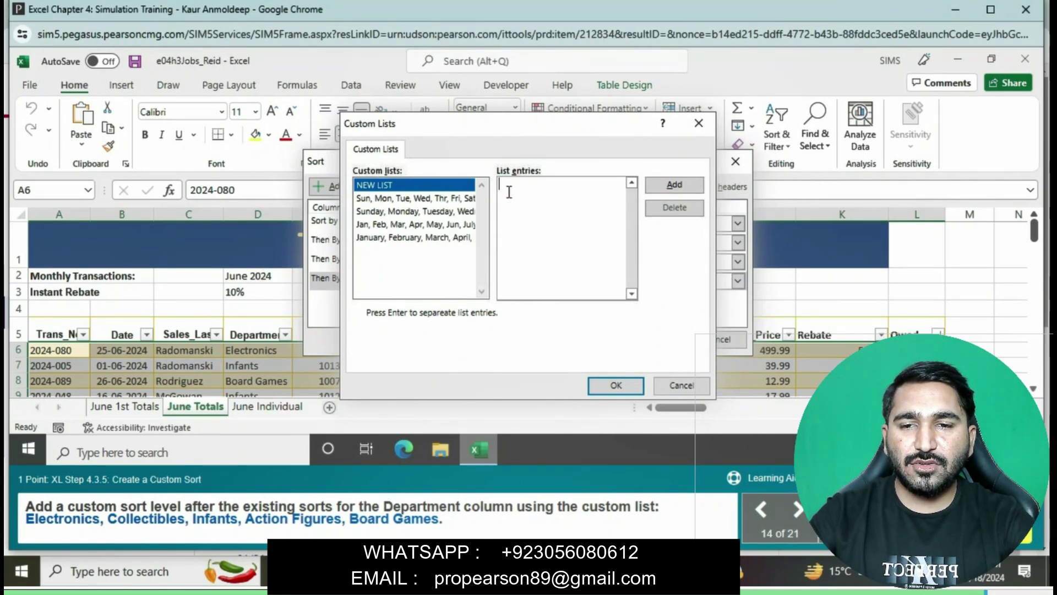
{"action": "type", "text": "Electronics"}
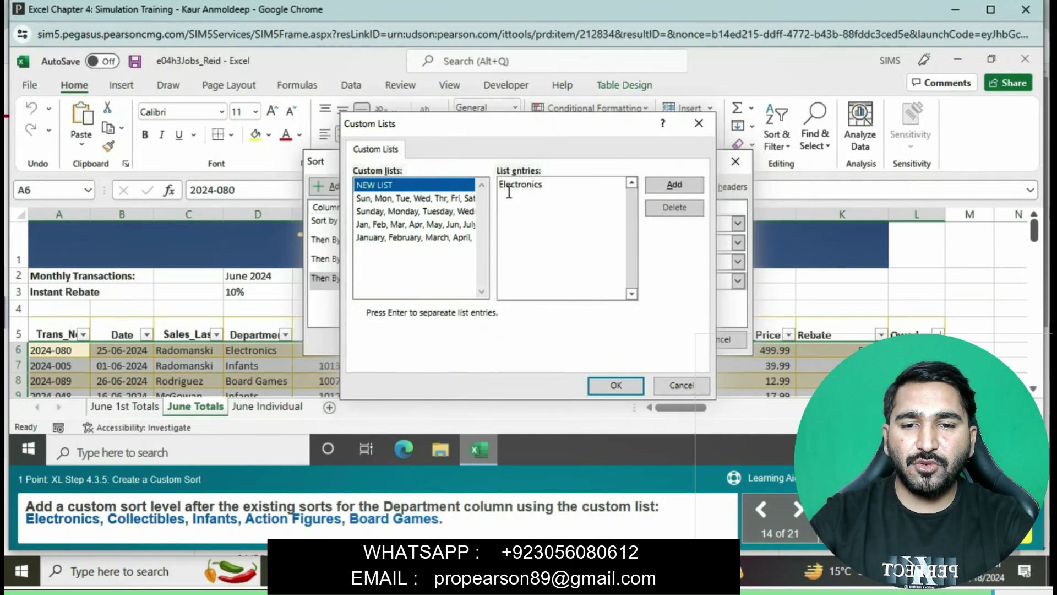
{"action": "type", "text": ", Coll"}
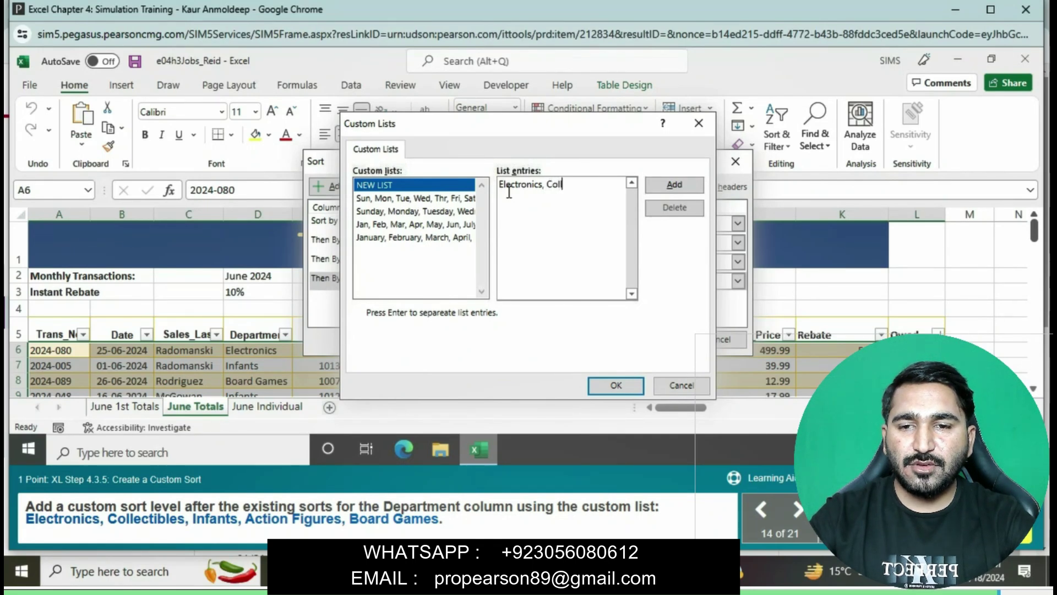
{"action": "type", "text": "ection, "}
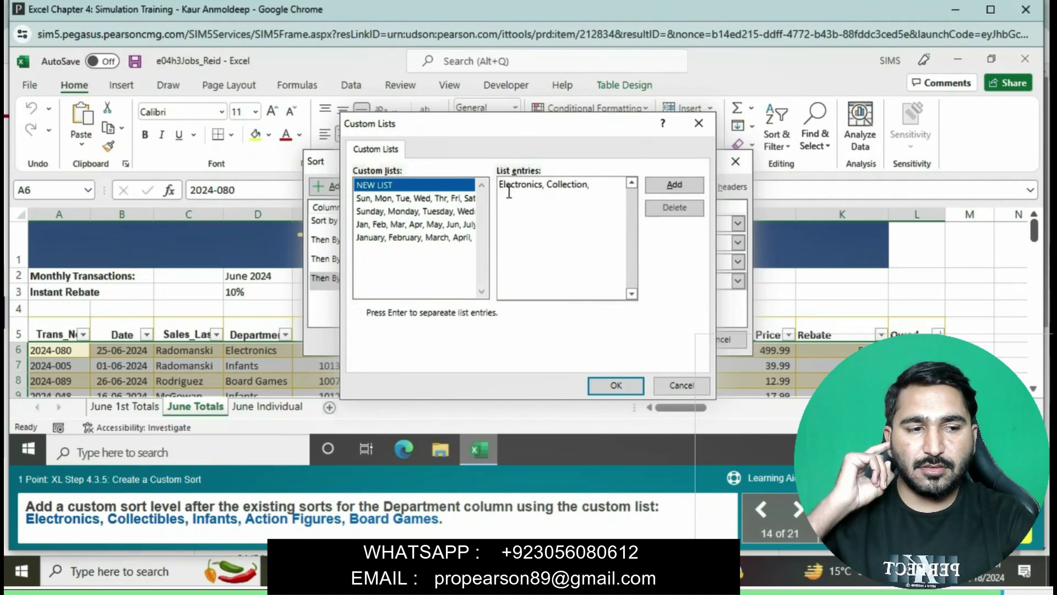
{"action": "type", "text": "In"}
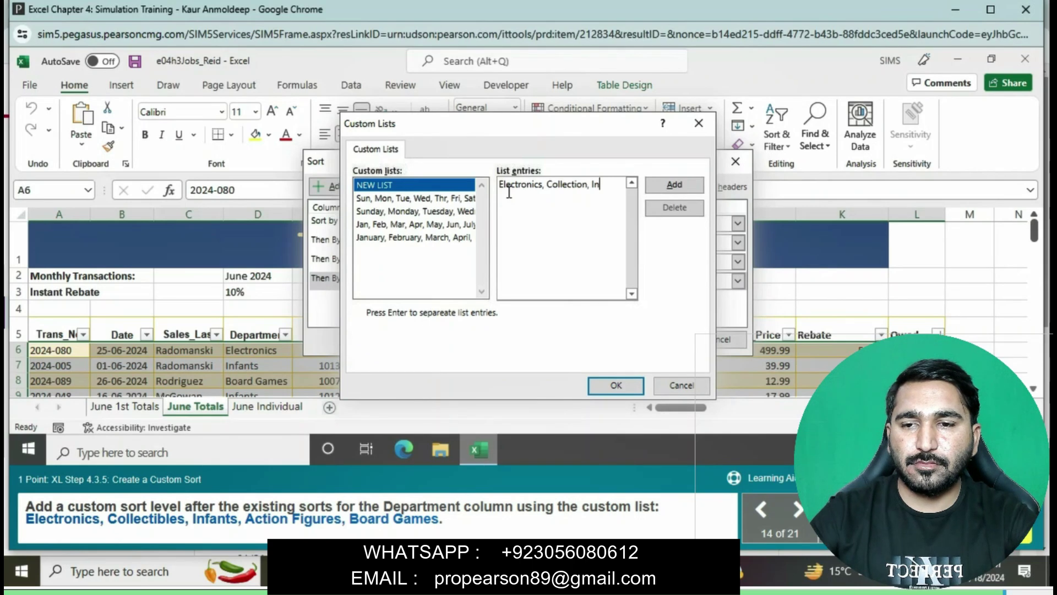
{"action": "type", "text": "f"}
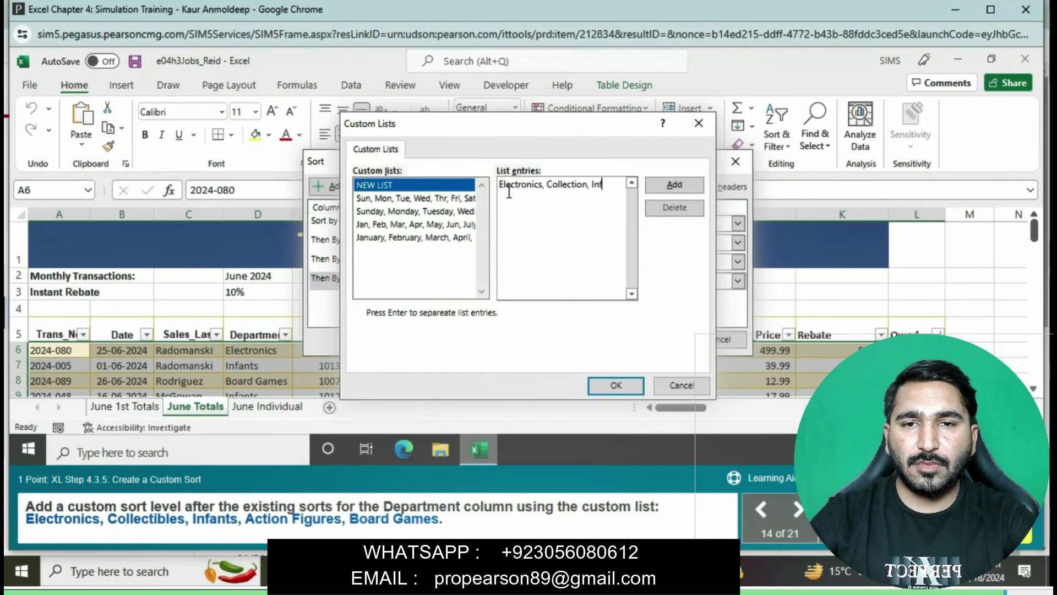
{"action": "type", "text": "an"}
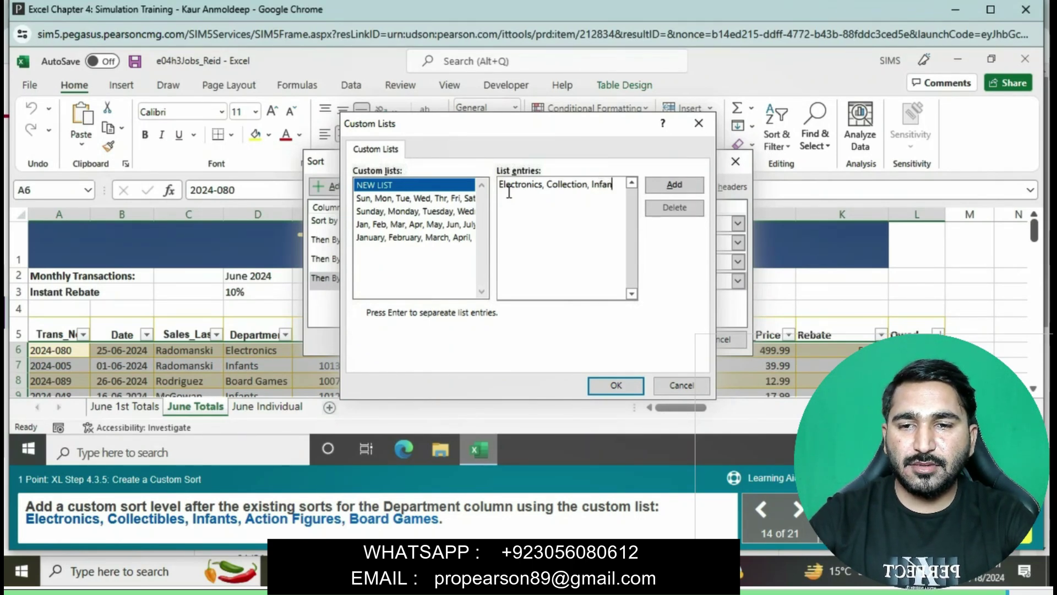
{"action": "type", "text": "ts,"}
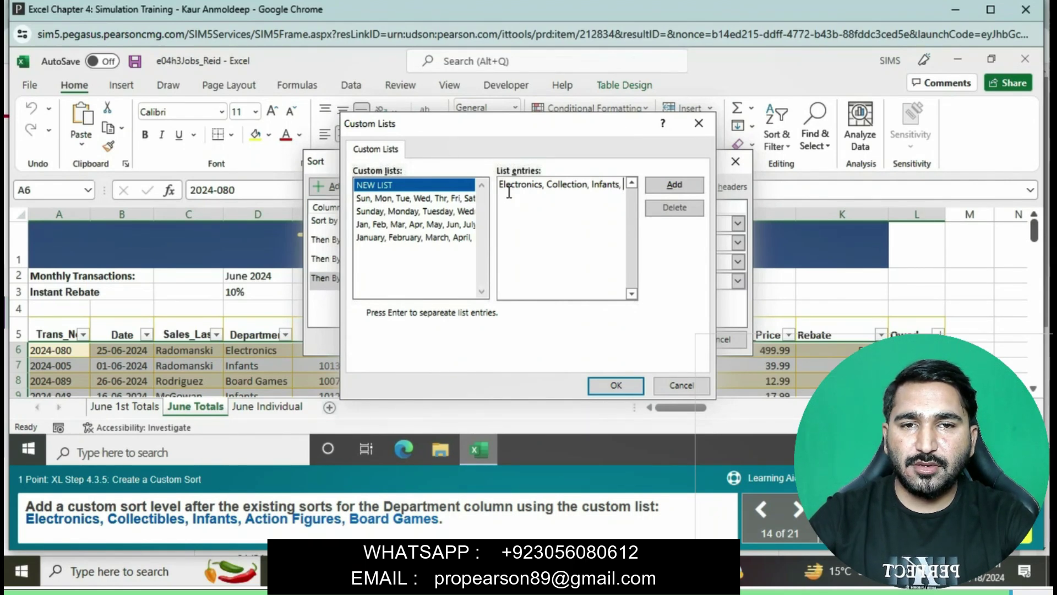
{"action": "type", "text": " A"}
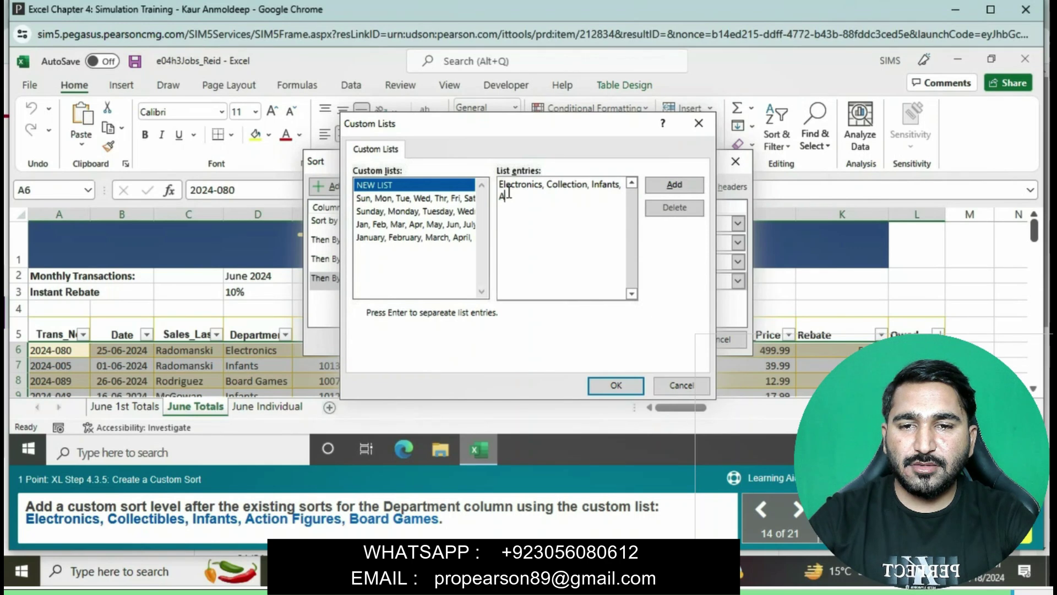
{"action": "type", "text": "ction "}
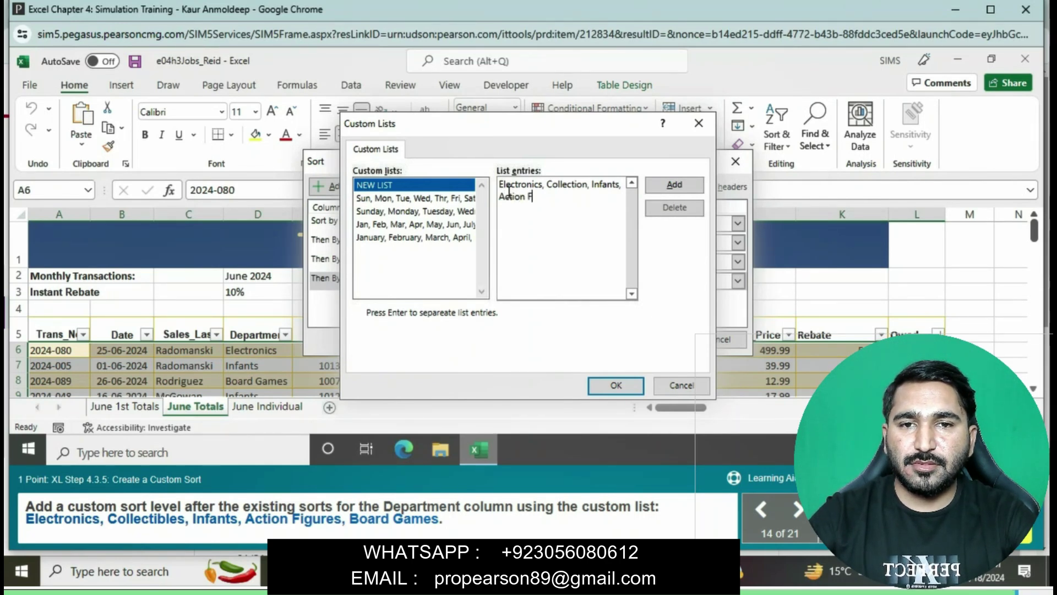
{"action": "type", "text": "Figur"}
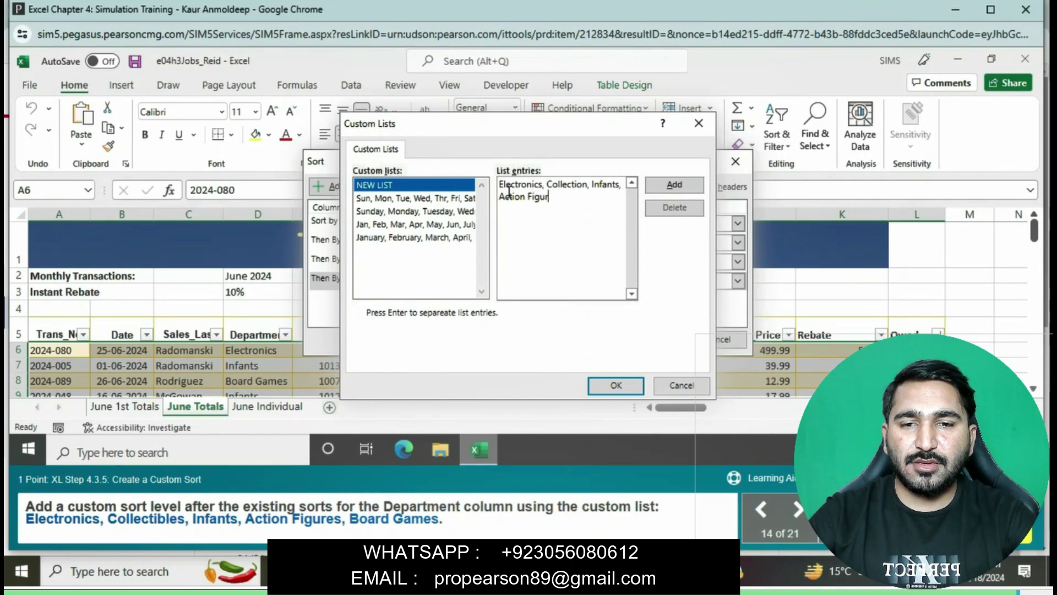
{"action": "type", "text": "es"}
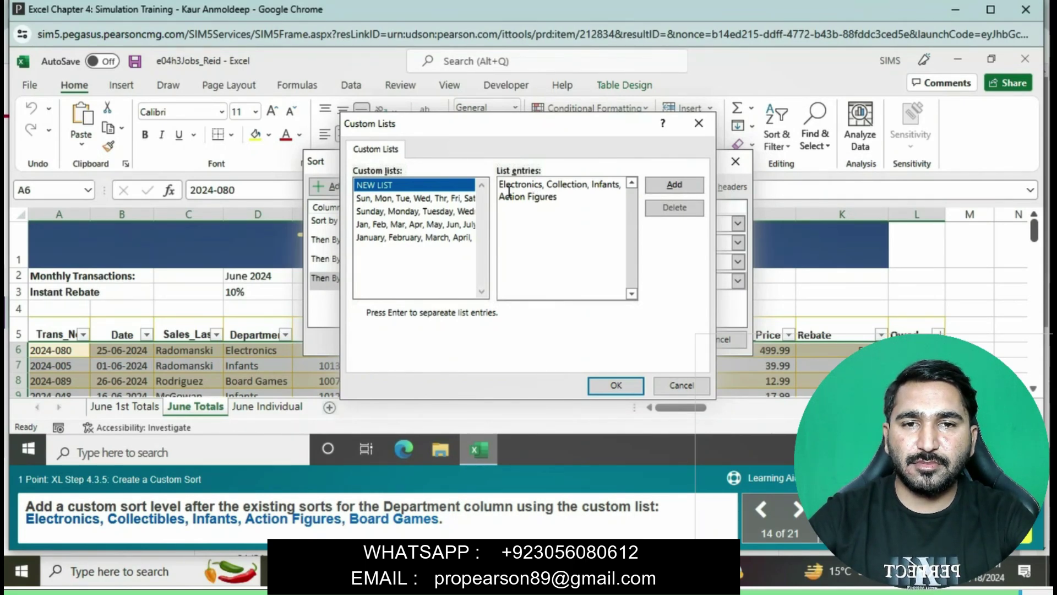
{"action": "type", "text": ","}
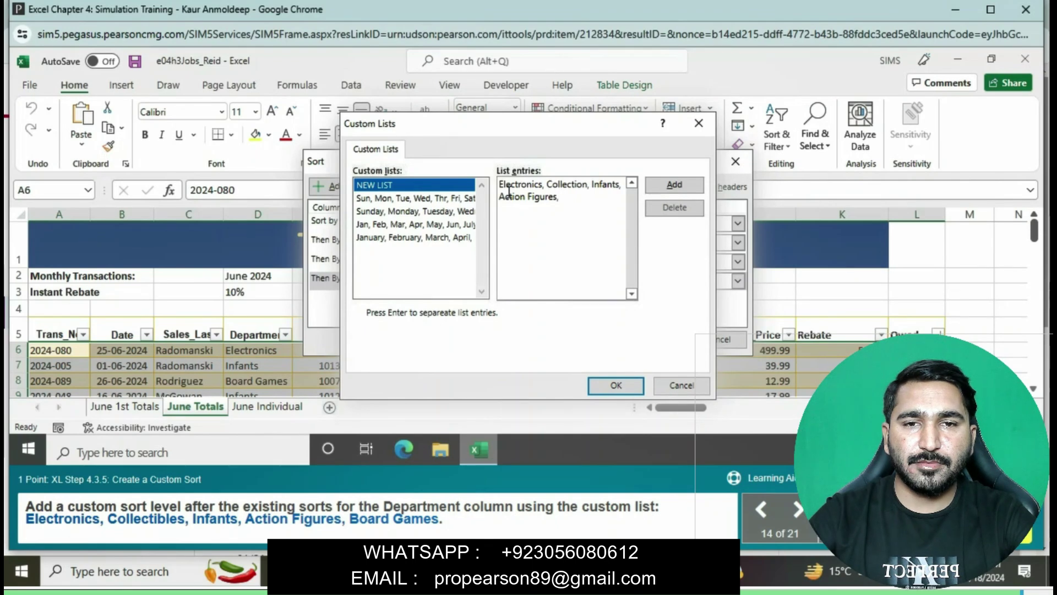
{"action": "type", "text": " B"}
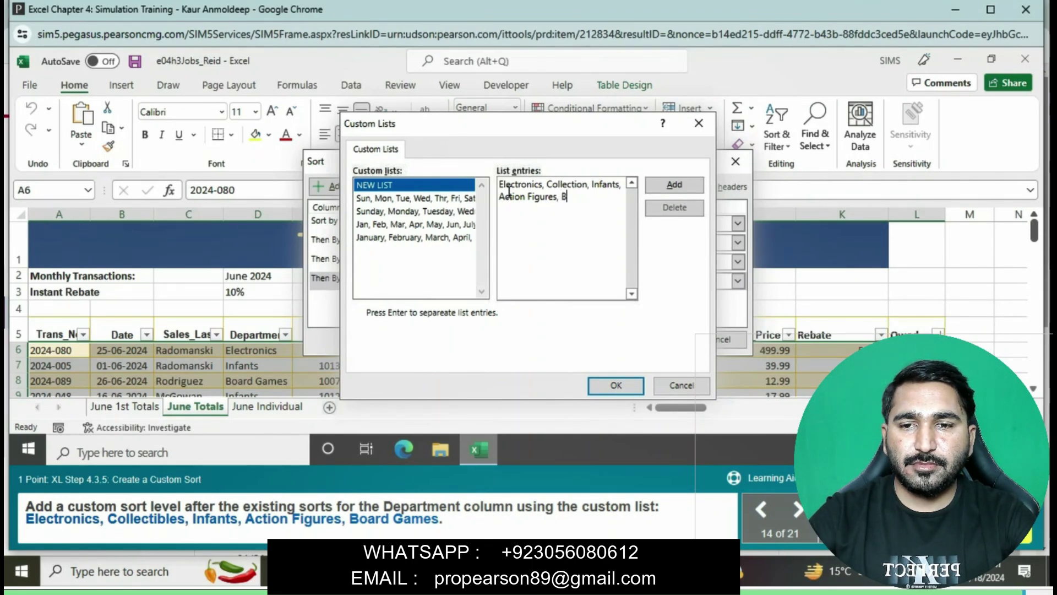
{"action": "type", "text": "oard"}
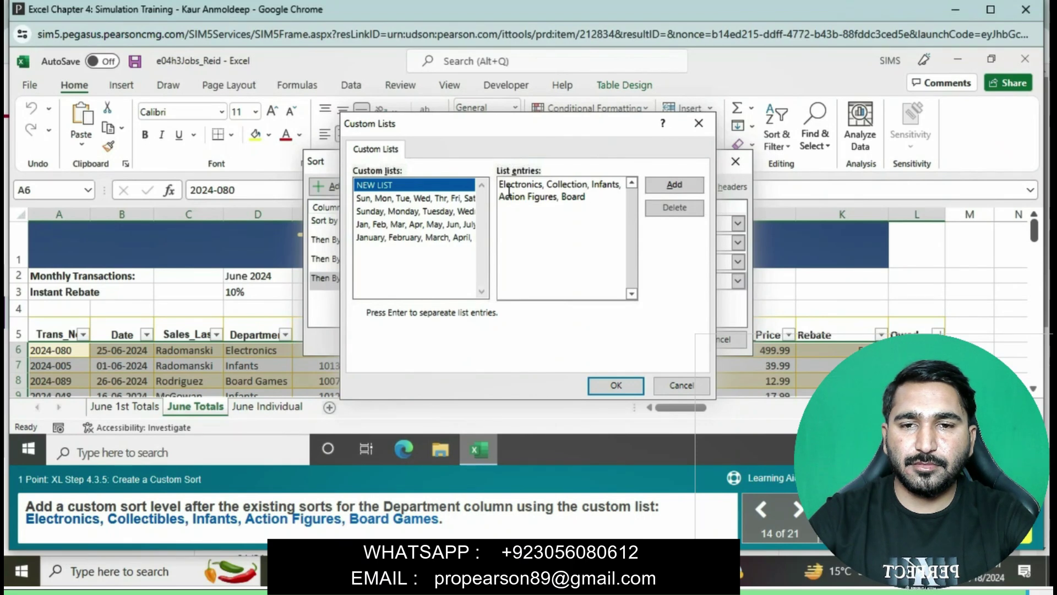
{"action": "type", "text": " Gam"}
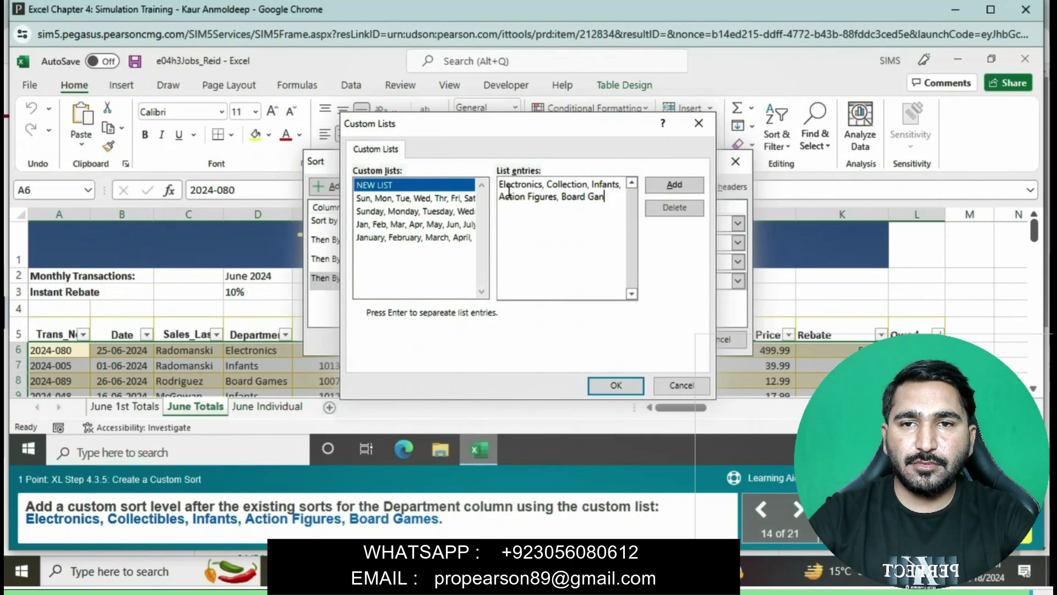
{"action": "type", "text": "es"}
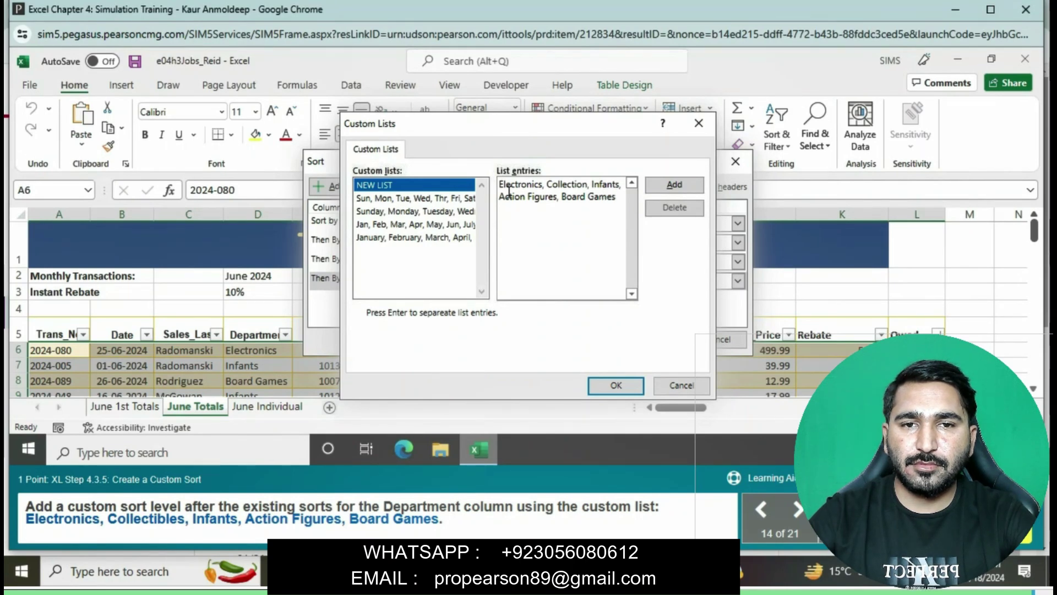
{"action": "left_click", "coordinate": [673, 185]}
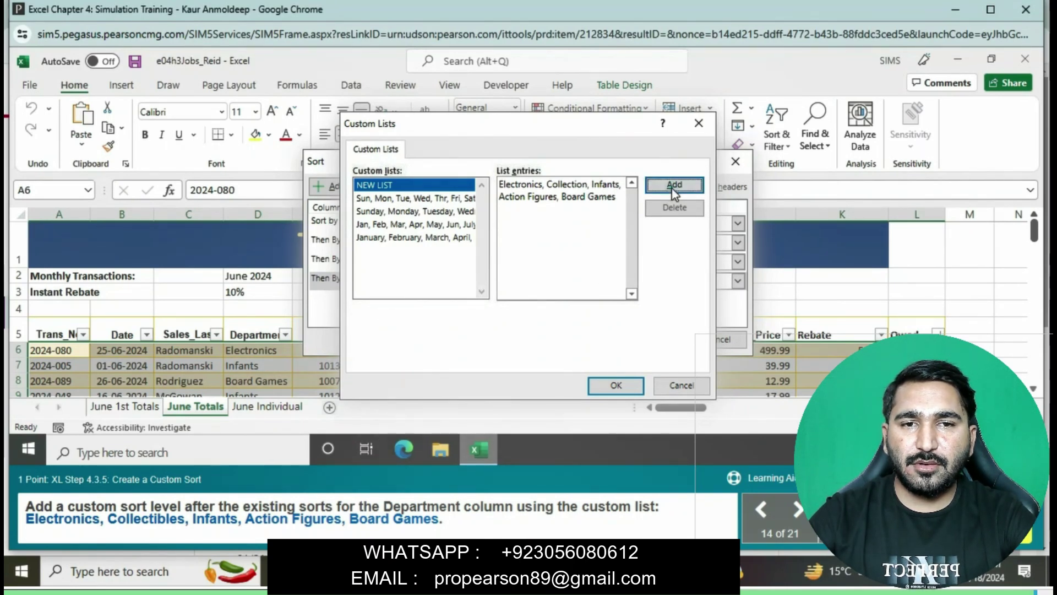
{"action": "left_click", "coordinate": [618, 391]}
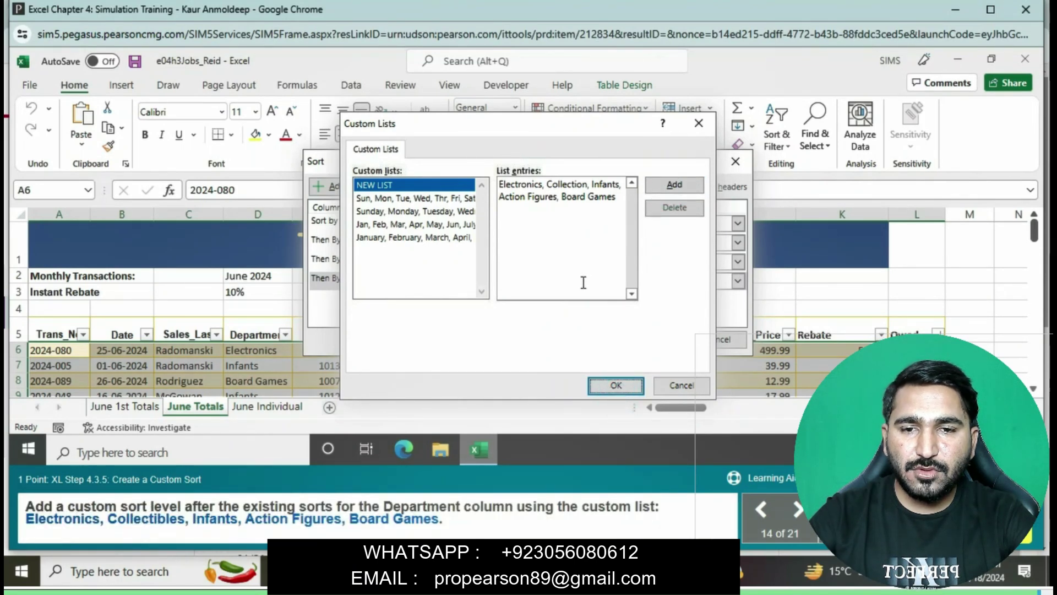
Step: Clear all the custom list entries and close the Custom Lists dialog
{"action": "triple_click", "coordinate": [618, 200]}
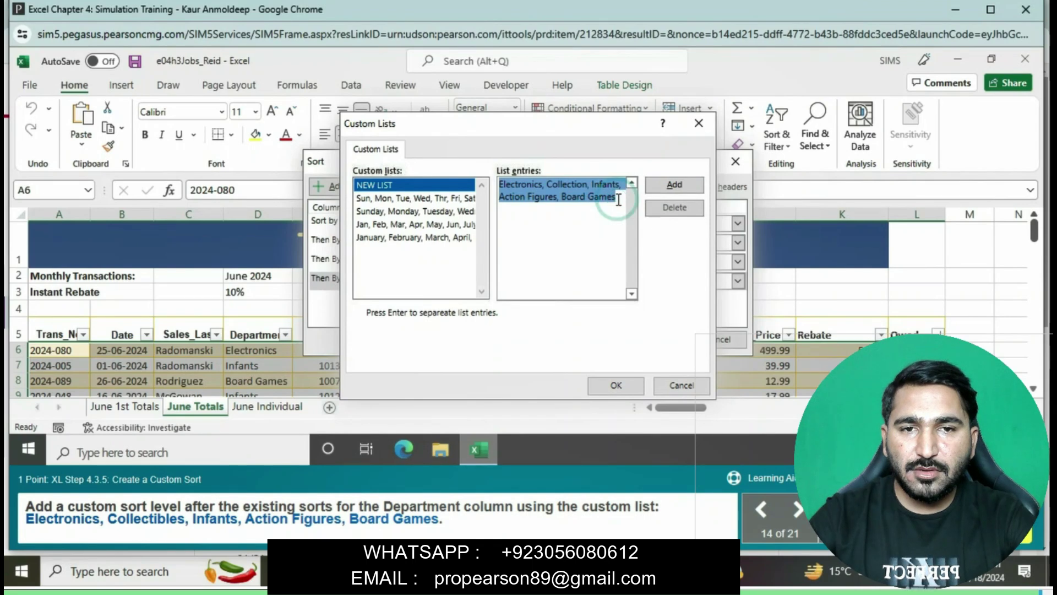
{"action": "key", "text": "BackSpace"}
{"action": "left_click", "coordinate": [651, 185]}
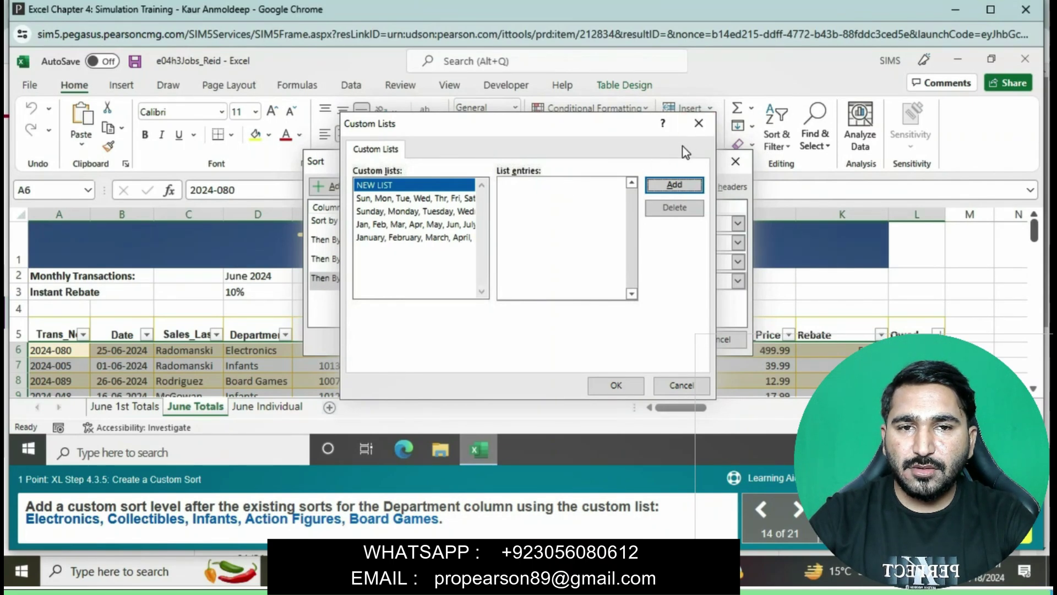
{"action": "left_click", "coordinate": [697, 125]}
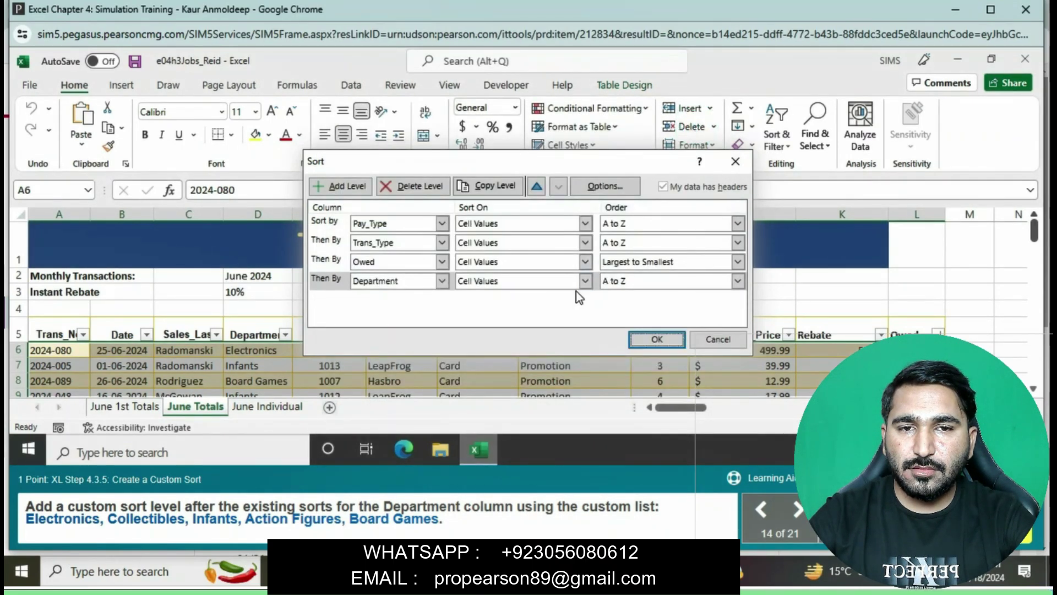
Step: Choose Custom List as the sort order for the Department level and start a new list
{"action": "left_click", "coordinate": [737, 281]}
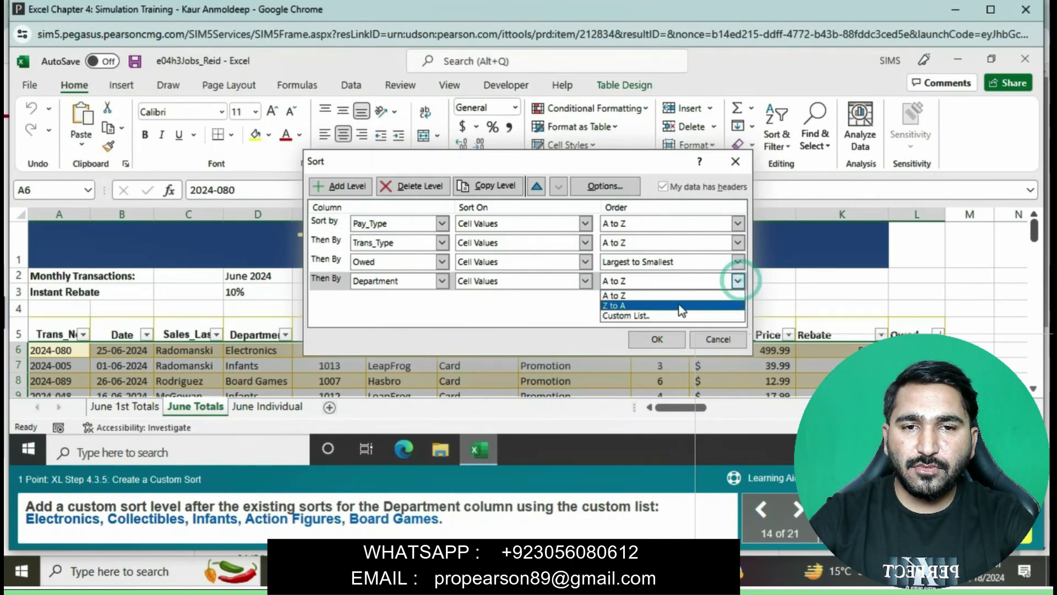
{"action": "left_click", "coordinate": [666, 316]}
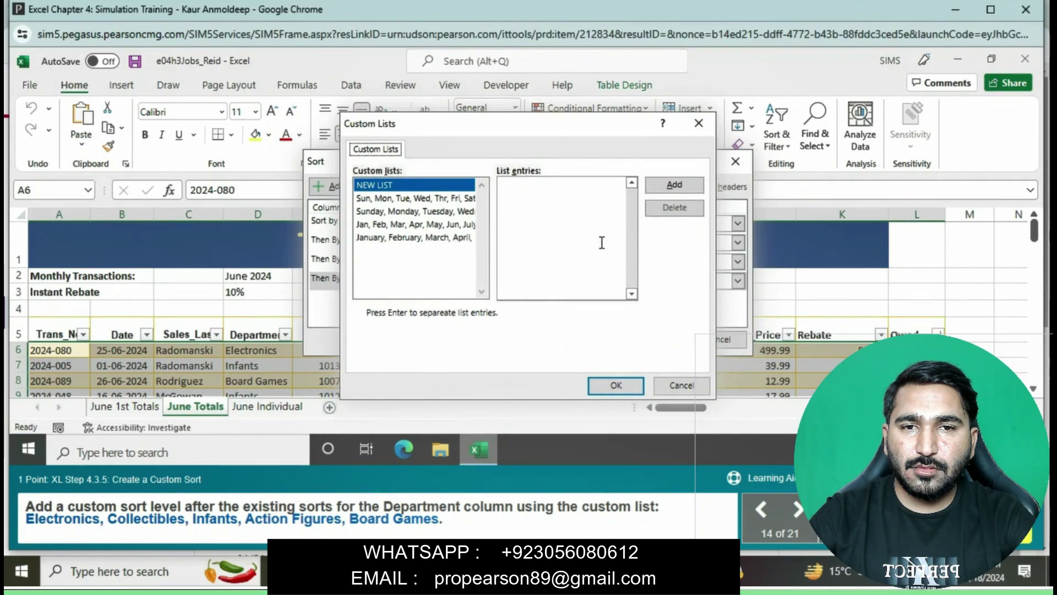
{"action": "left_click", "coordinate": [673, 190]}
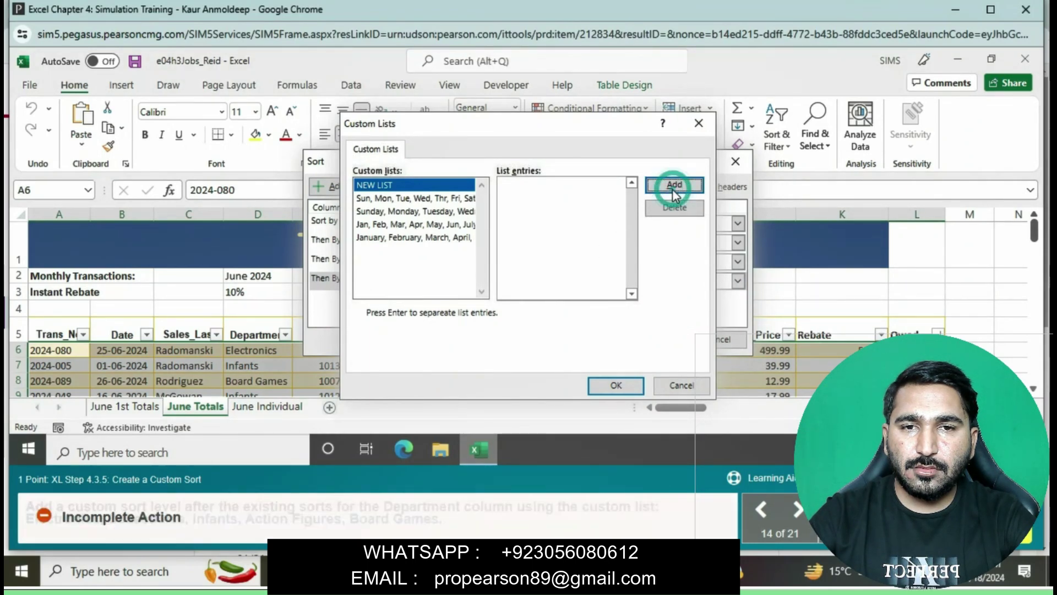
Step: Enter Electronics, Collectibles, Infants, Action Figures, Board Games as comma-separated entries of the new custom list
{"action": "left_click", "coordinate": [566, 198]}
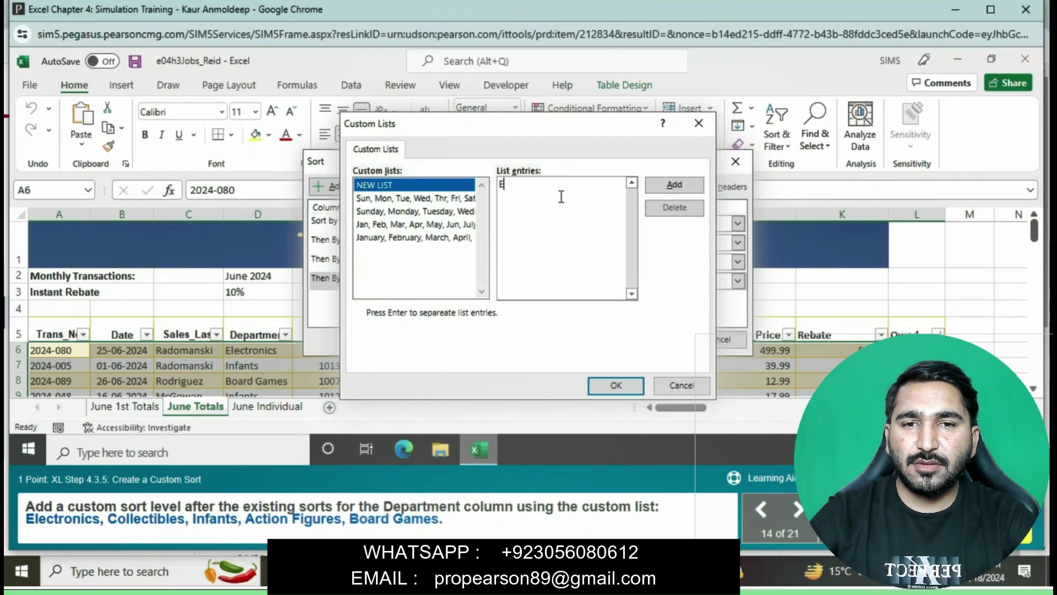
{"action": "type", "text": "lec"}
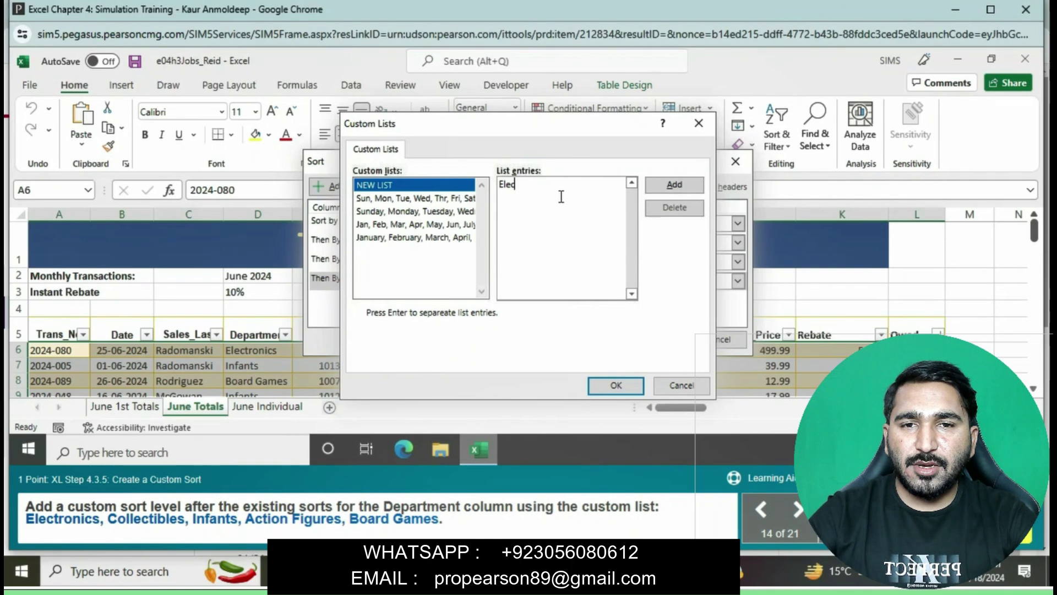
{"action": "type", "text": "troni"}
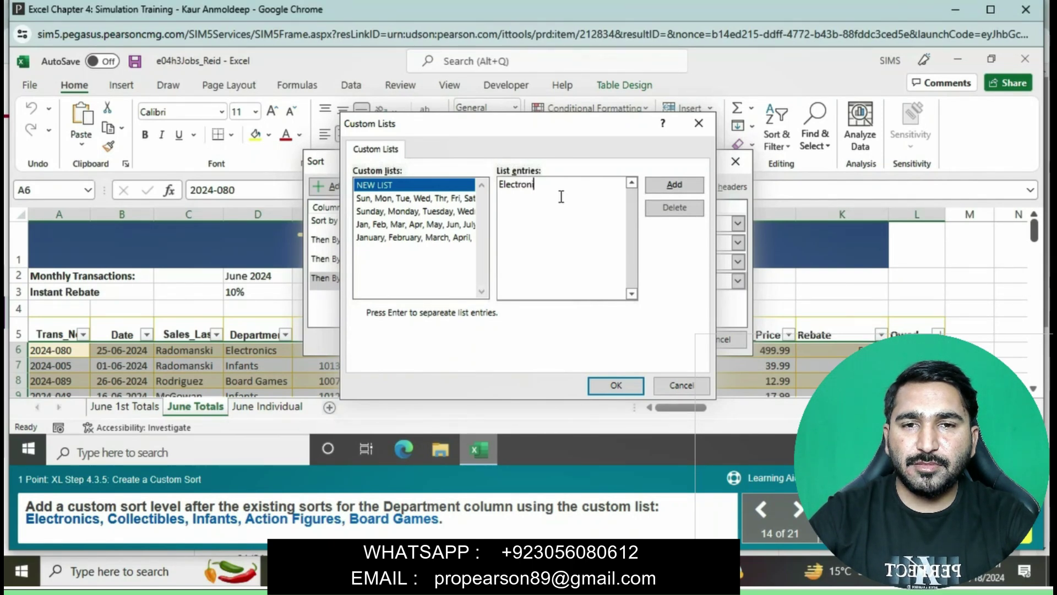
{"action": "type", "text": "cs,"}
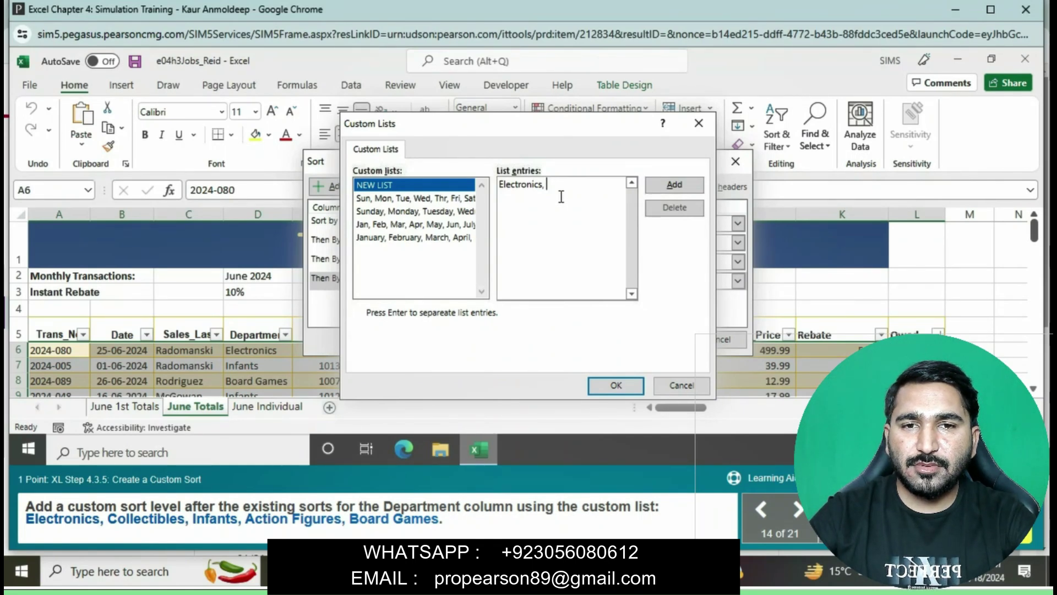
{"action": "type", "text": "C"}
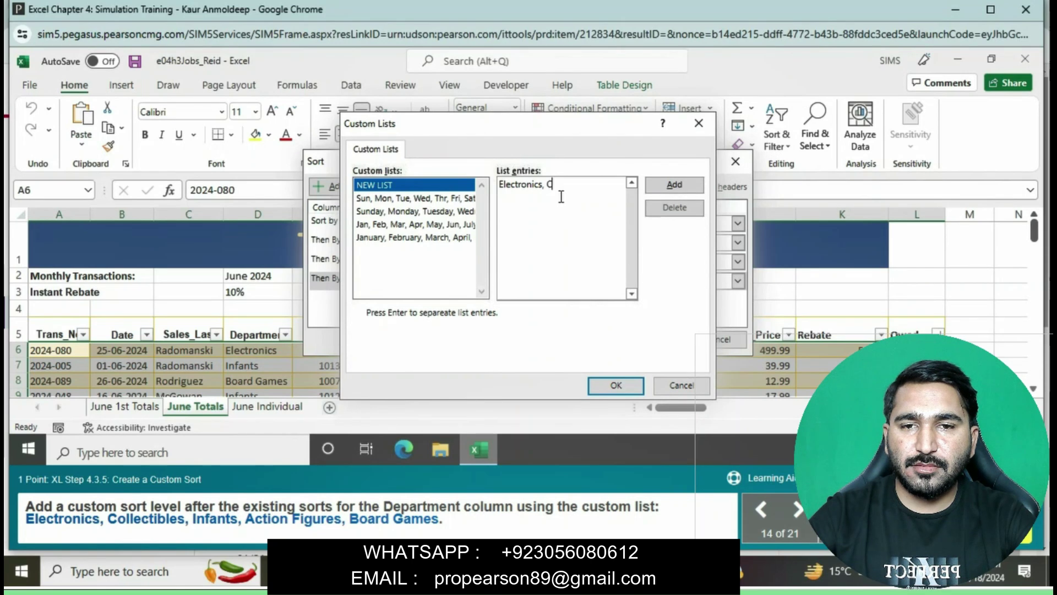
{"action": "type", "text": "ollec"}
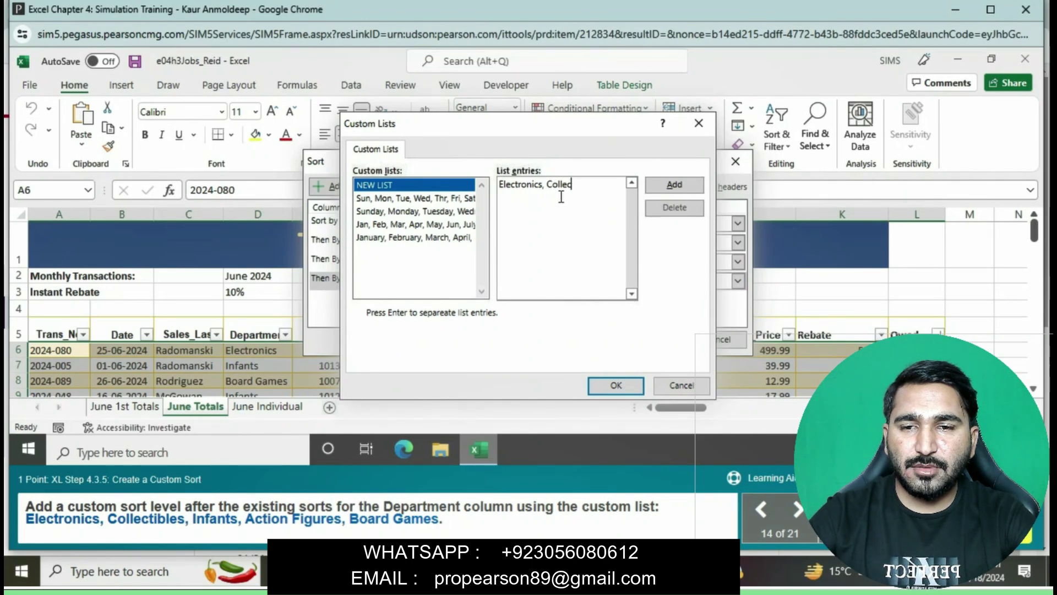
{"action": "type", "text": "t"}
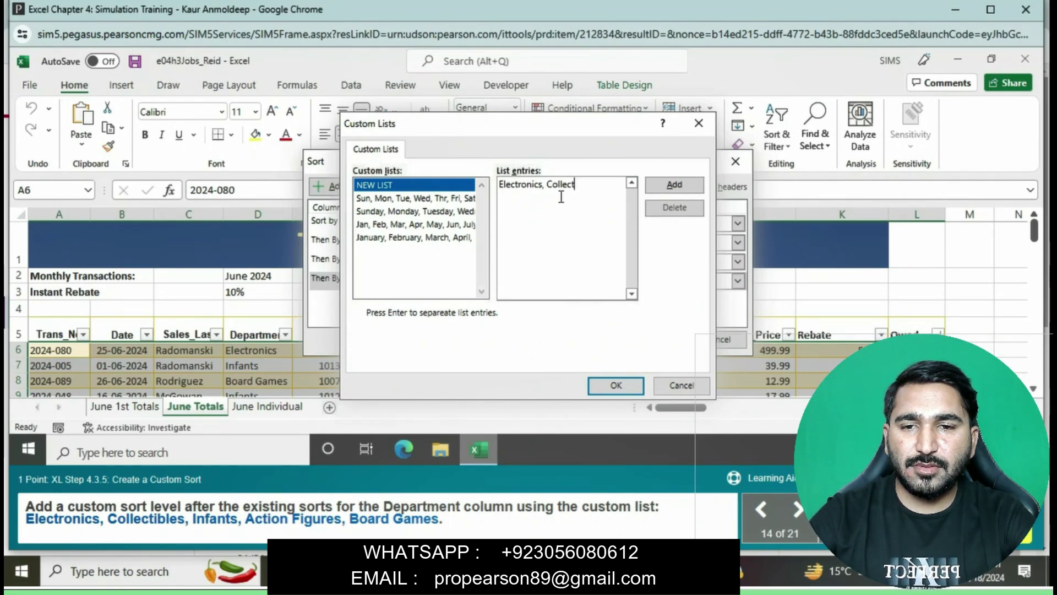
{"action": "type", "text": "ibles"}
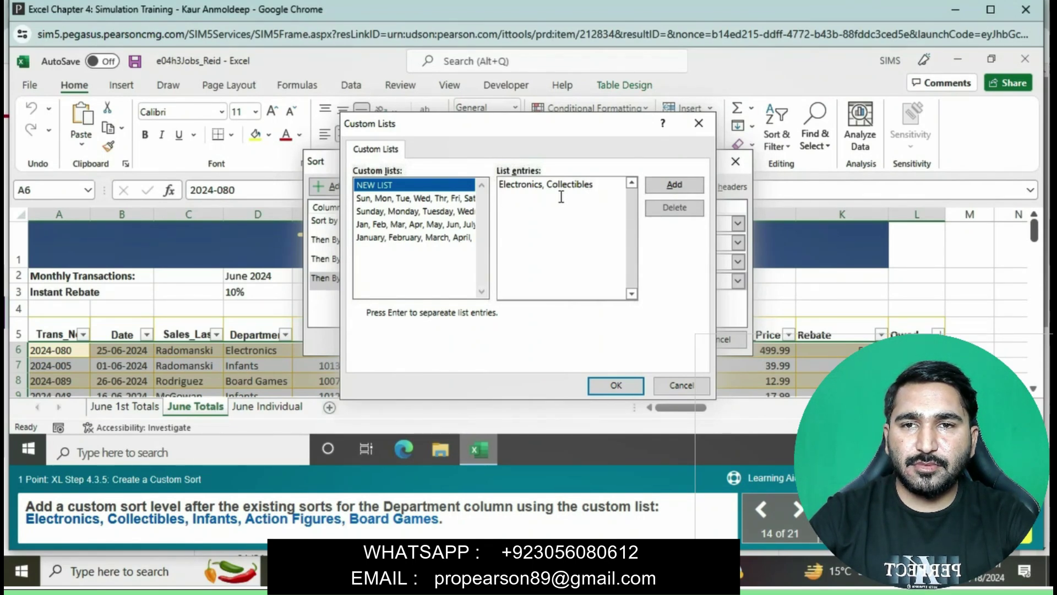
{"action": "type", "text": ","}
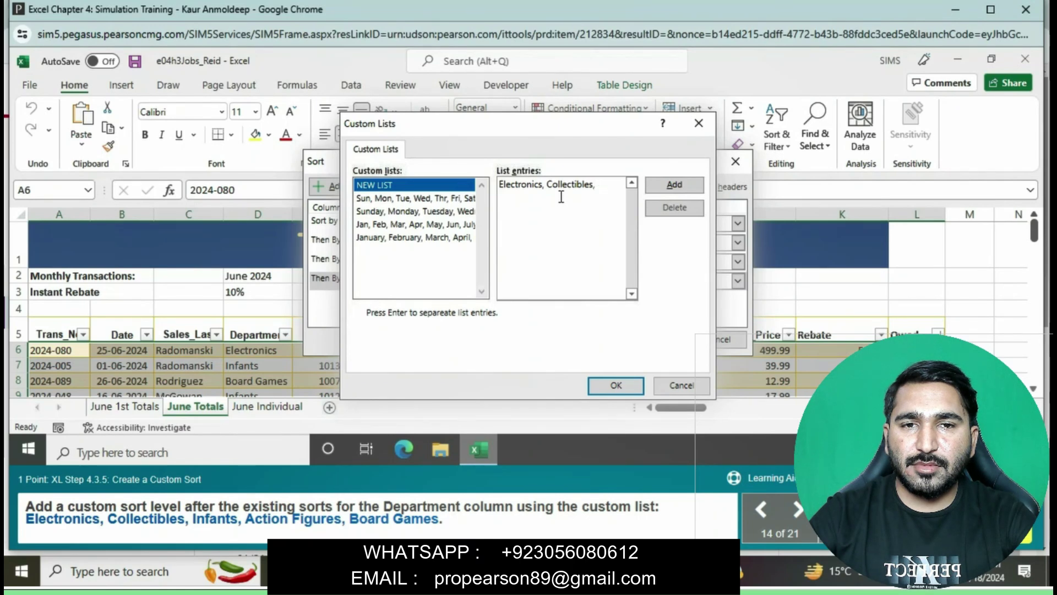
{"action": "type", "text": " Infants"}
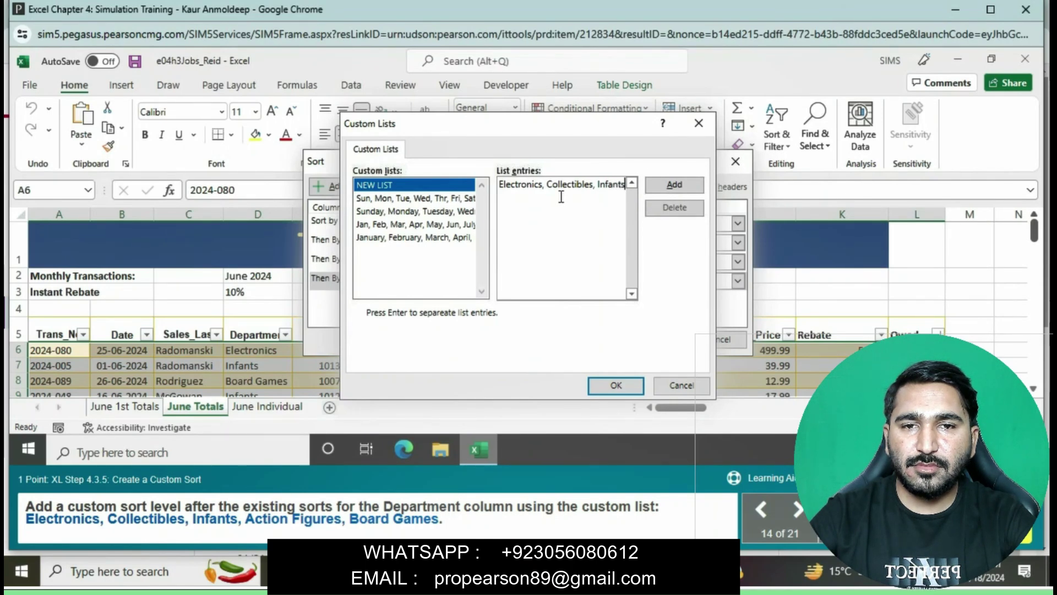
{"action": "type", "text": ","}
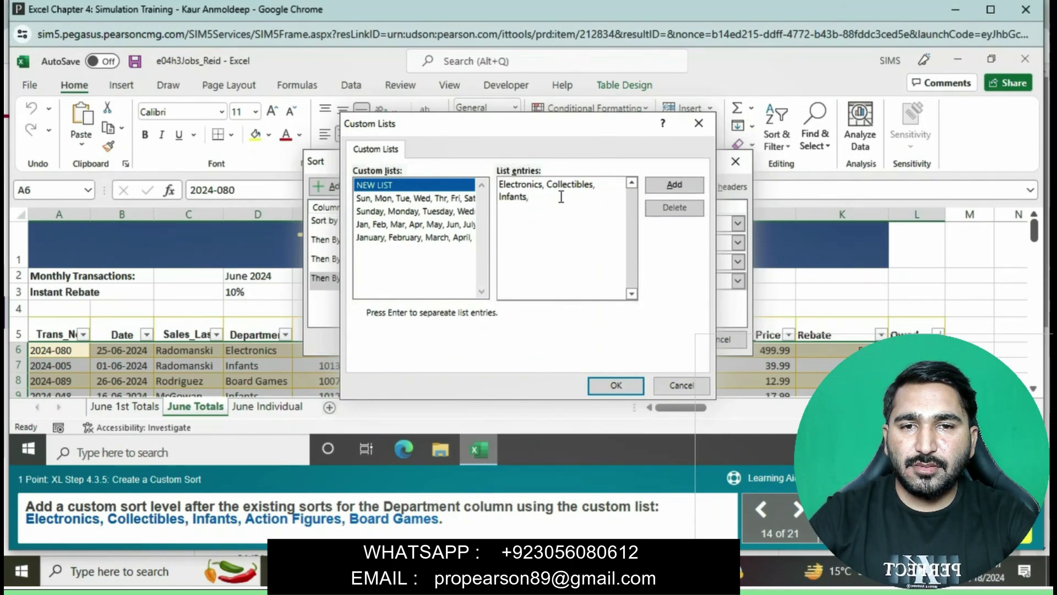
{"action": "type", "text": " A"}
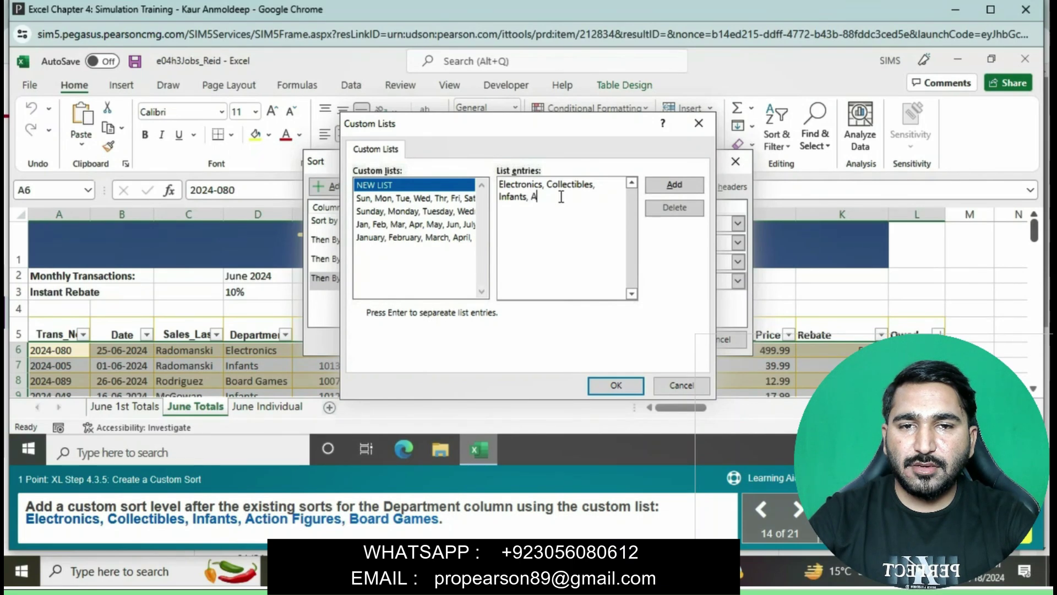
{"action": "type", "text": "ction "}
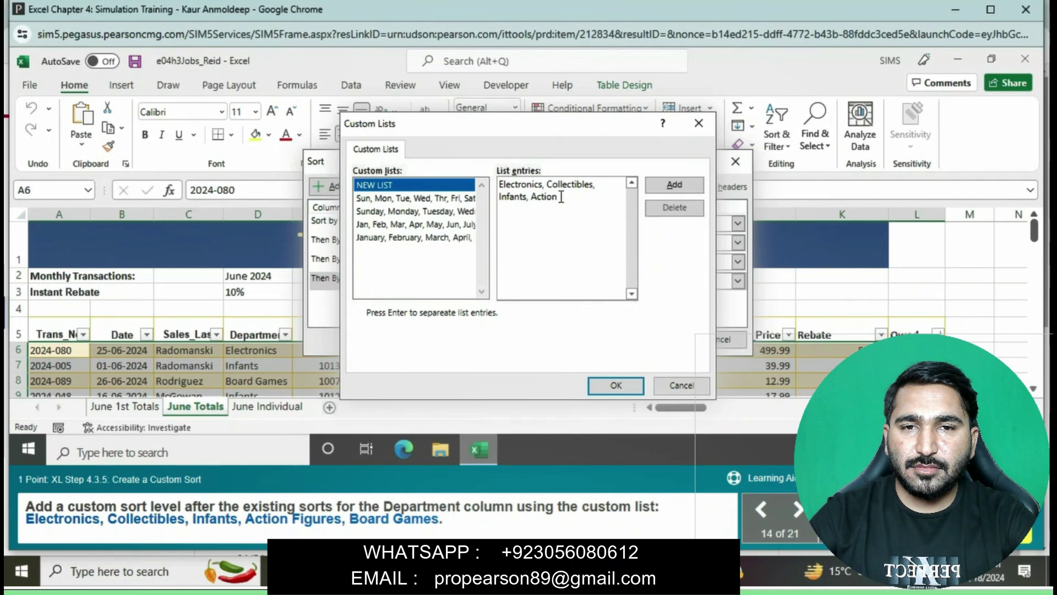
{"action": "type", "text": "Figu"}
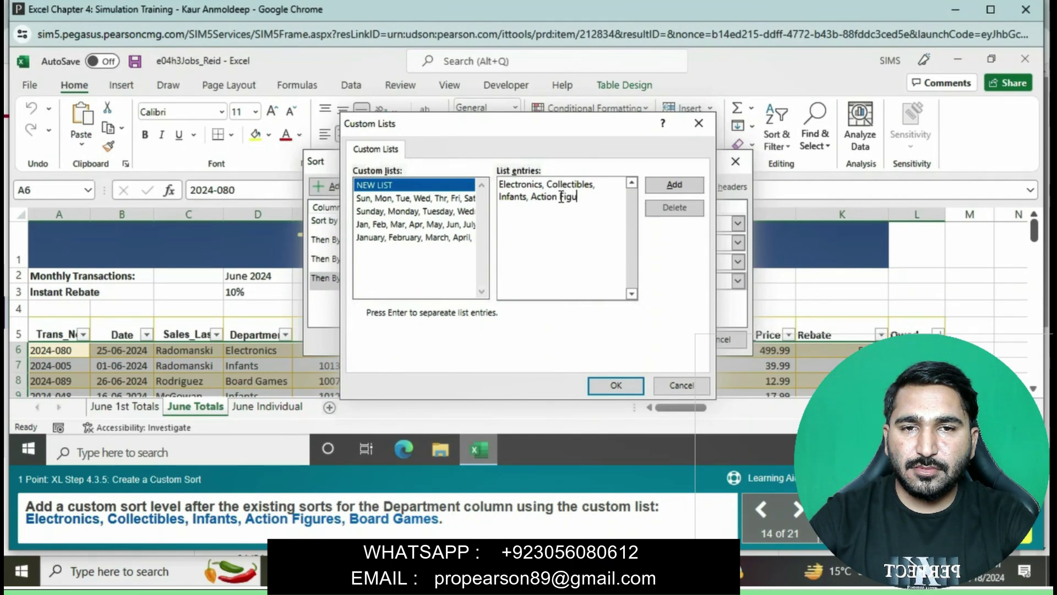
{"action": "type", "text": "res"}
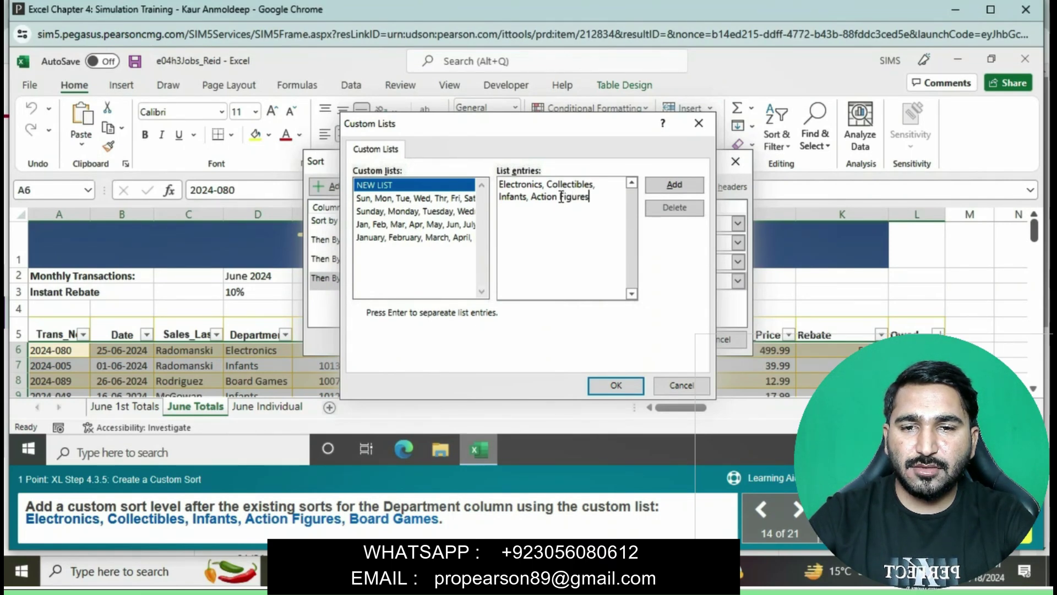
{"action": "type", "text": ", "}
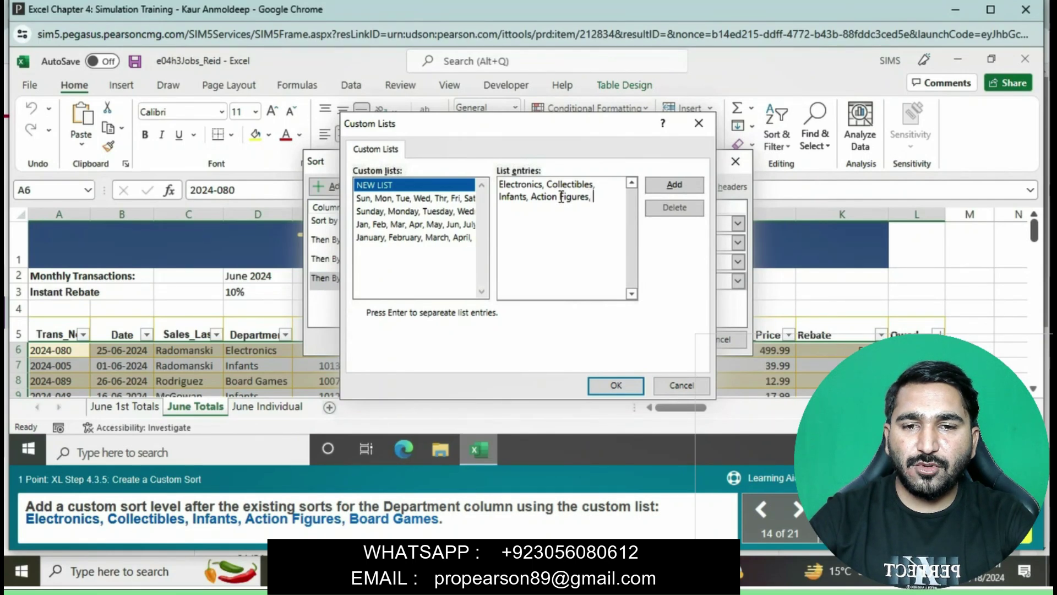
{"action": "type", "text": "Boad"}
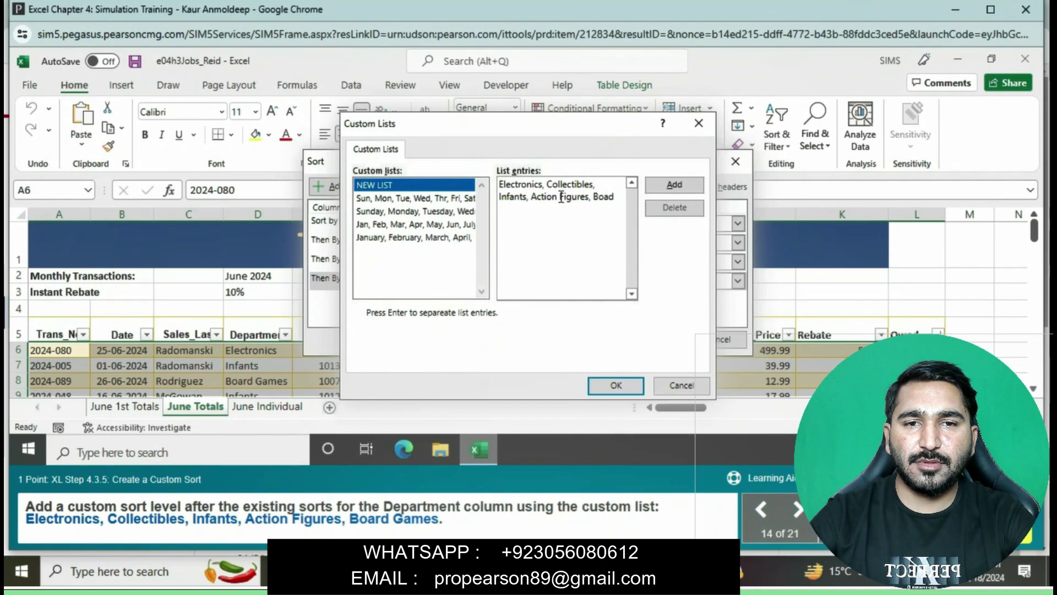
{"action": "key", "text": "BackSpace"}
{"action": "type", "text": "rd"}
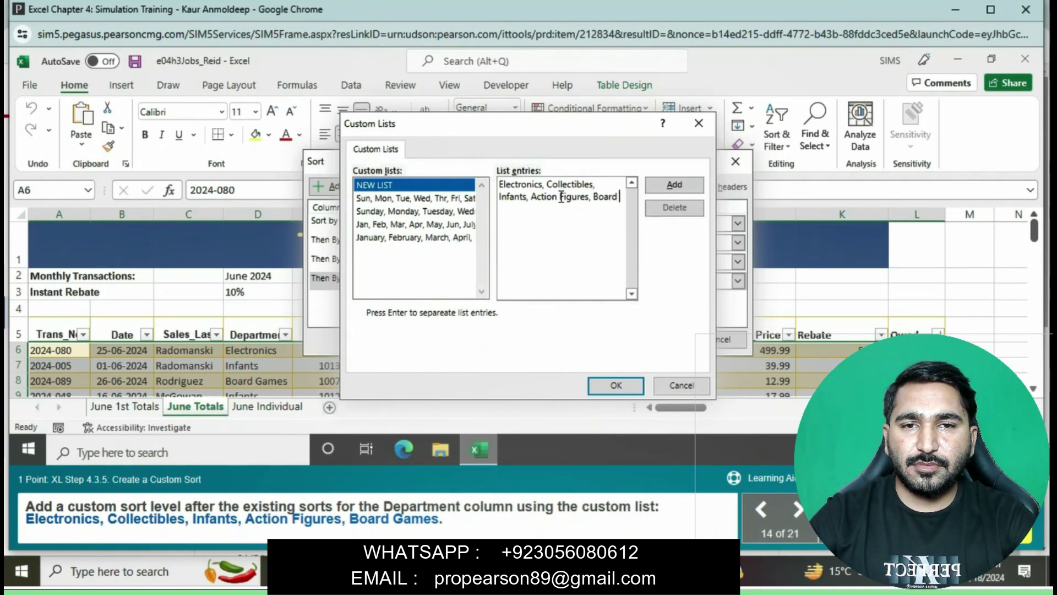
{"action": "type", "text": " GG"}
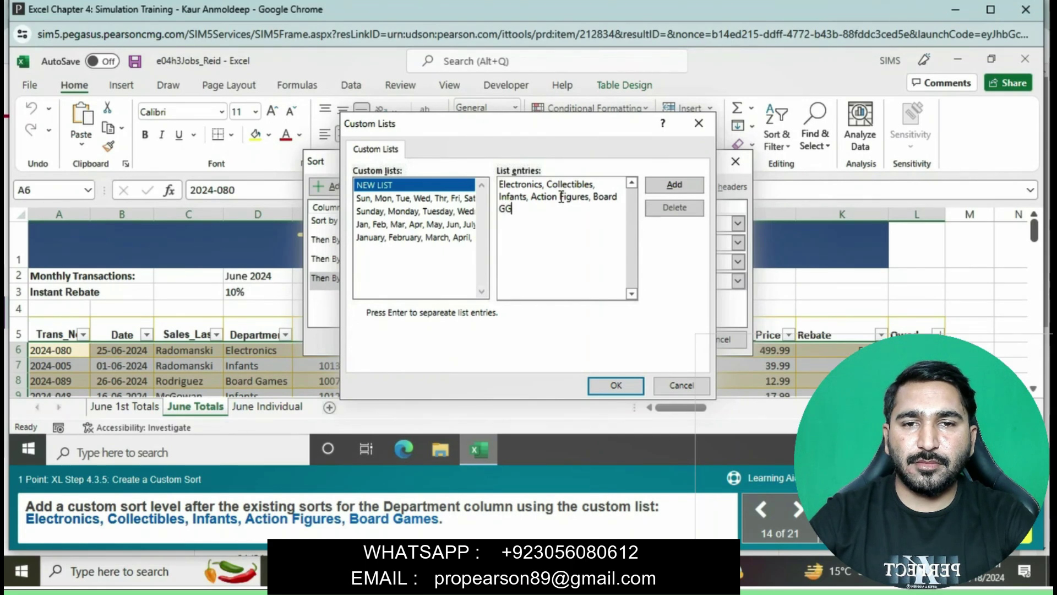
{"action": "type", "text": "ames"}
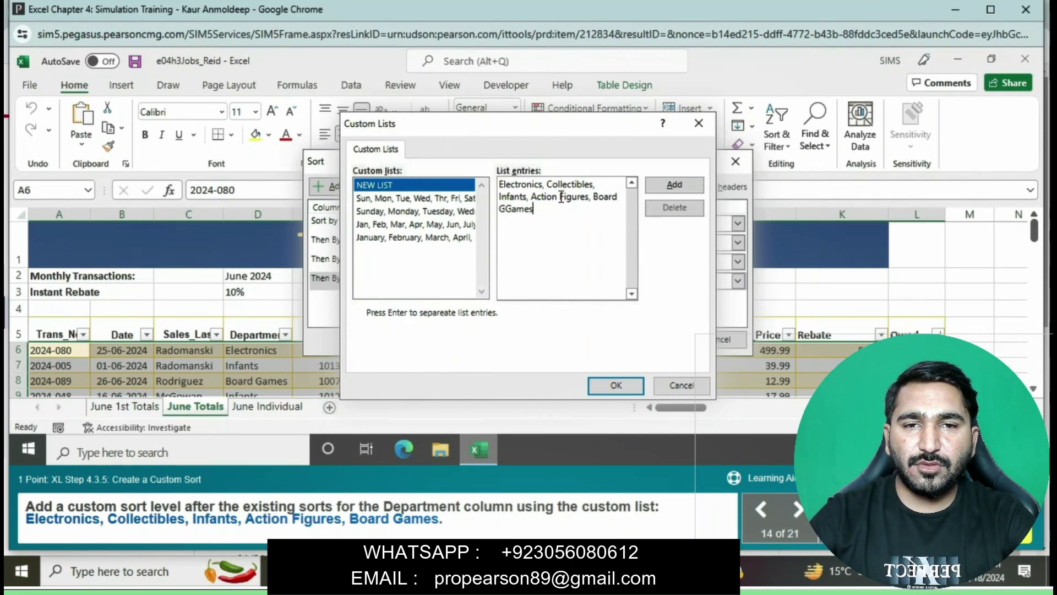
{"action": "key", "text": "ctrl+a"}
{"action": "key", "text": "BackSpace"}
{"action": "left_click", "coordinate": [505, 210]}
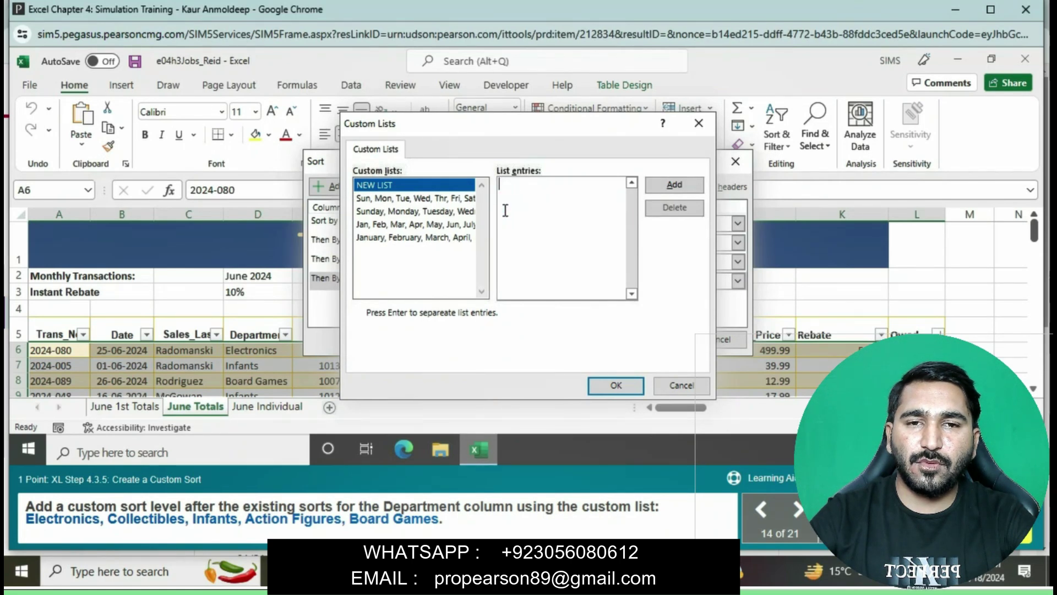
{"action": "key", "text": "ctrl+z"}
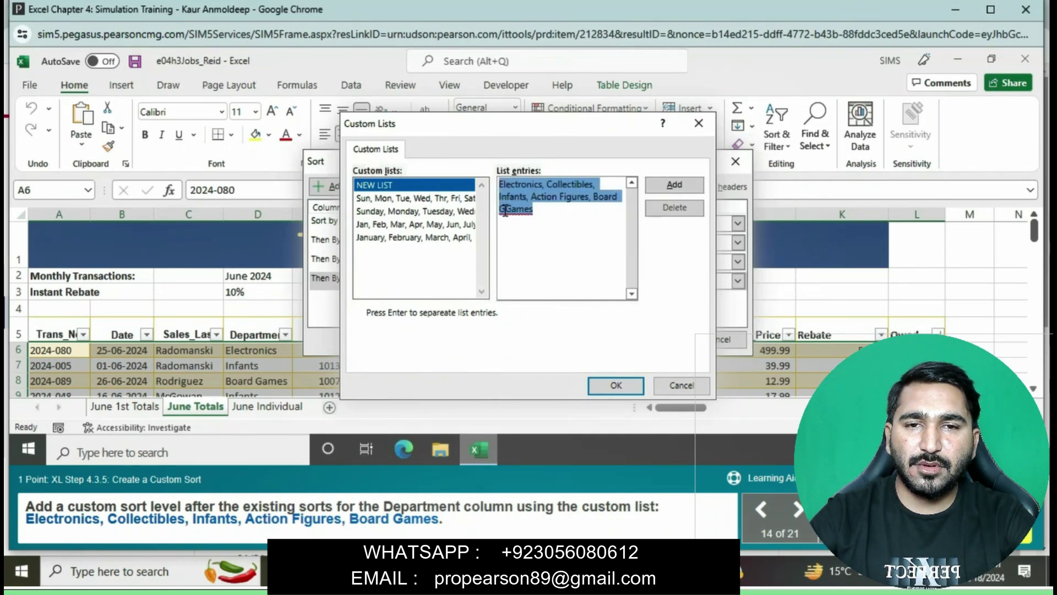
Step: Correct the last custom list entry to Board Games and apply the multi-level sort with that list
{"action": "left_click", "coordinate": [506, 210]}
{"action": "key", "text": "BackSpace"}
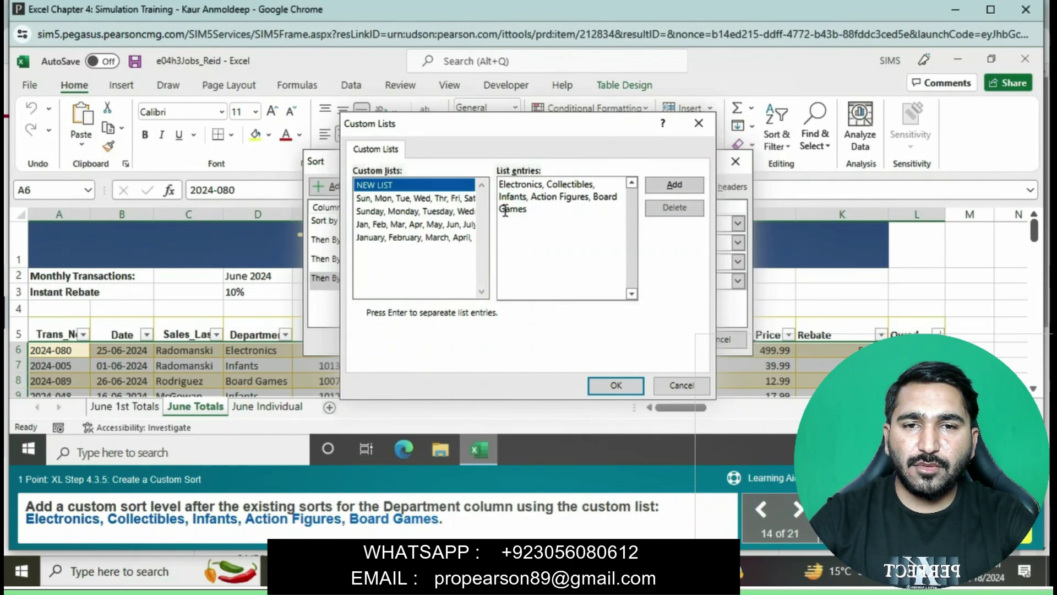
{"action": "triple_click", "coordinate": [539, 211]}
{"action": "left_click", "coordinate": [527, 208]}
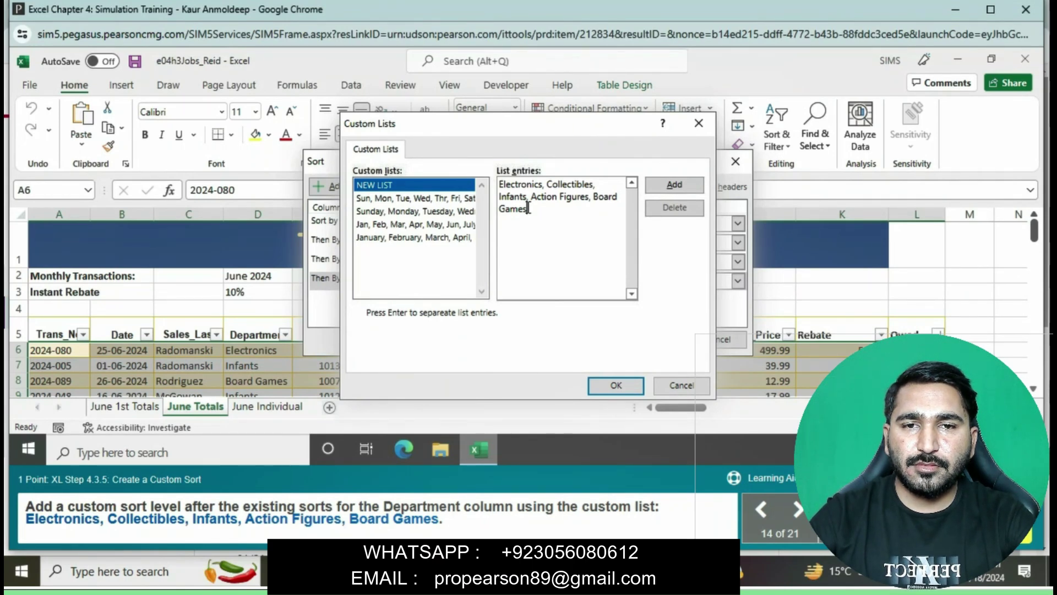
{"action": "left_click", "coordinate": [616, 386]}
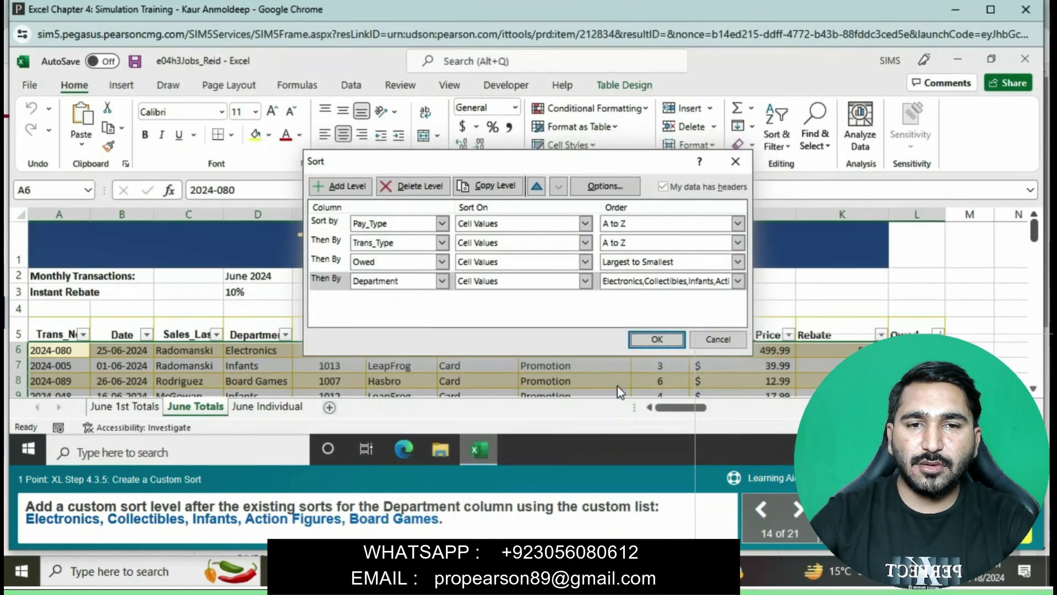
{"action": "left_click", "coordinate": [650, 337]}
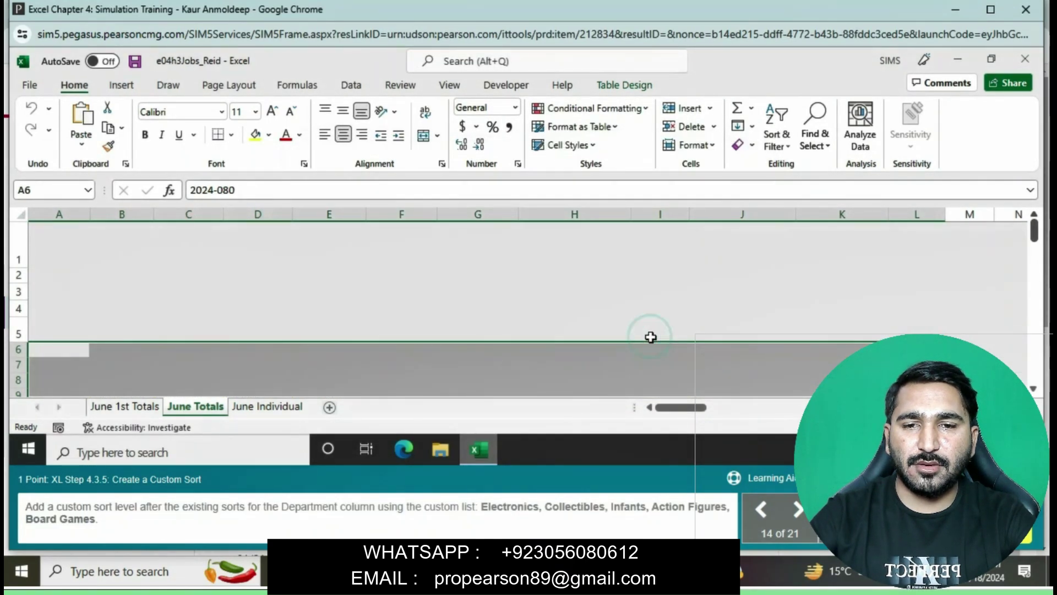